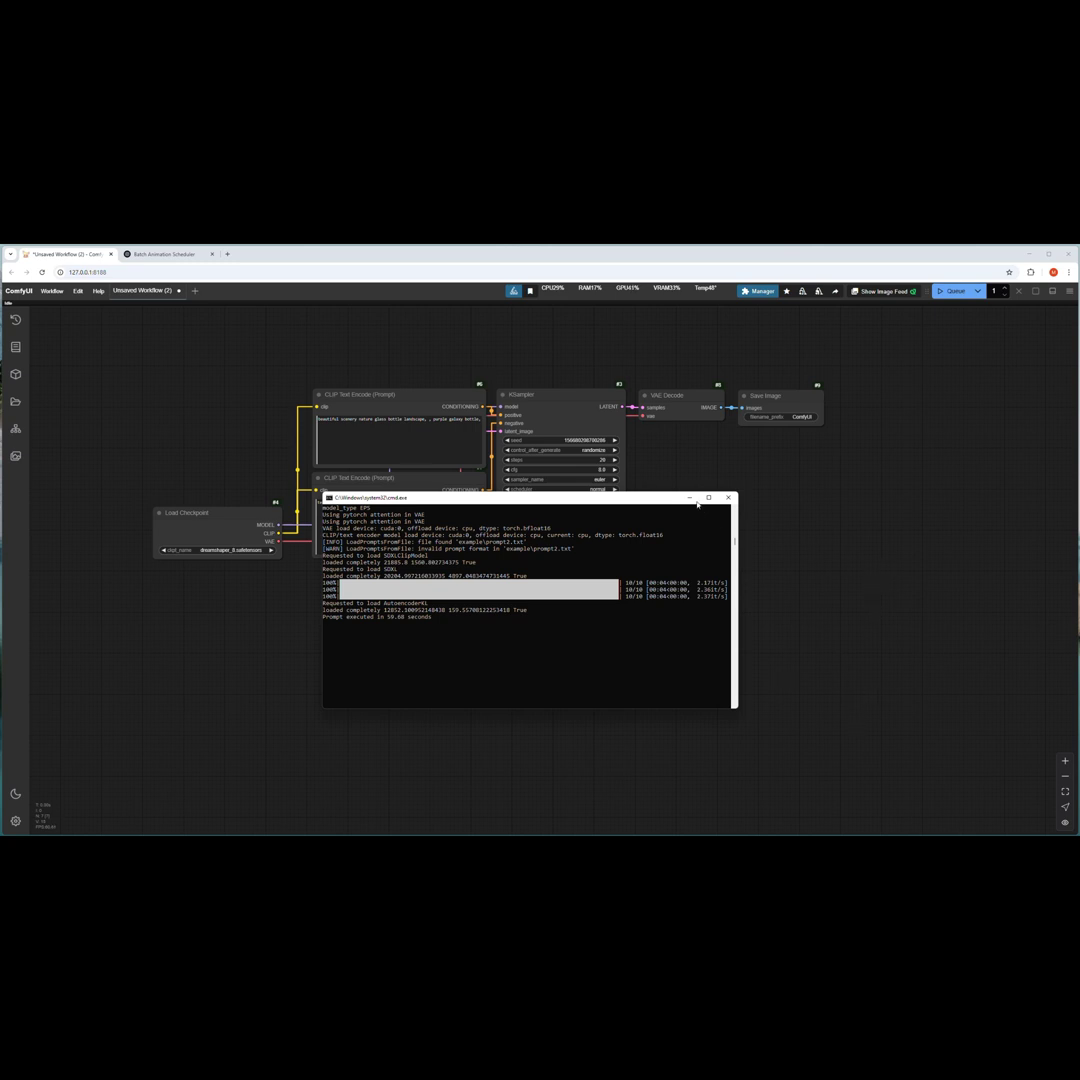
- Generate an image from the default workflow with its existing purple galaxy bottle prompt
click(689, 497)
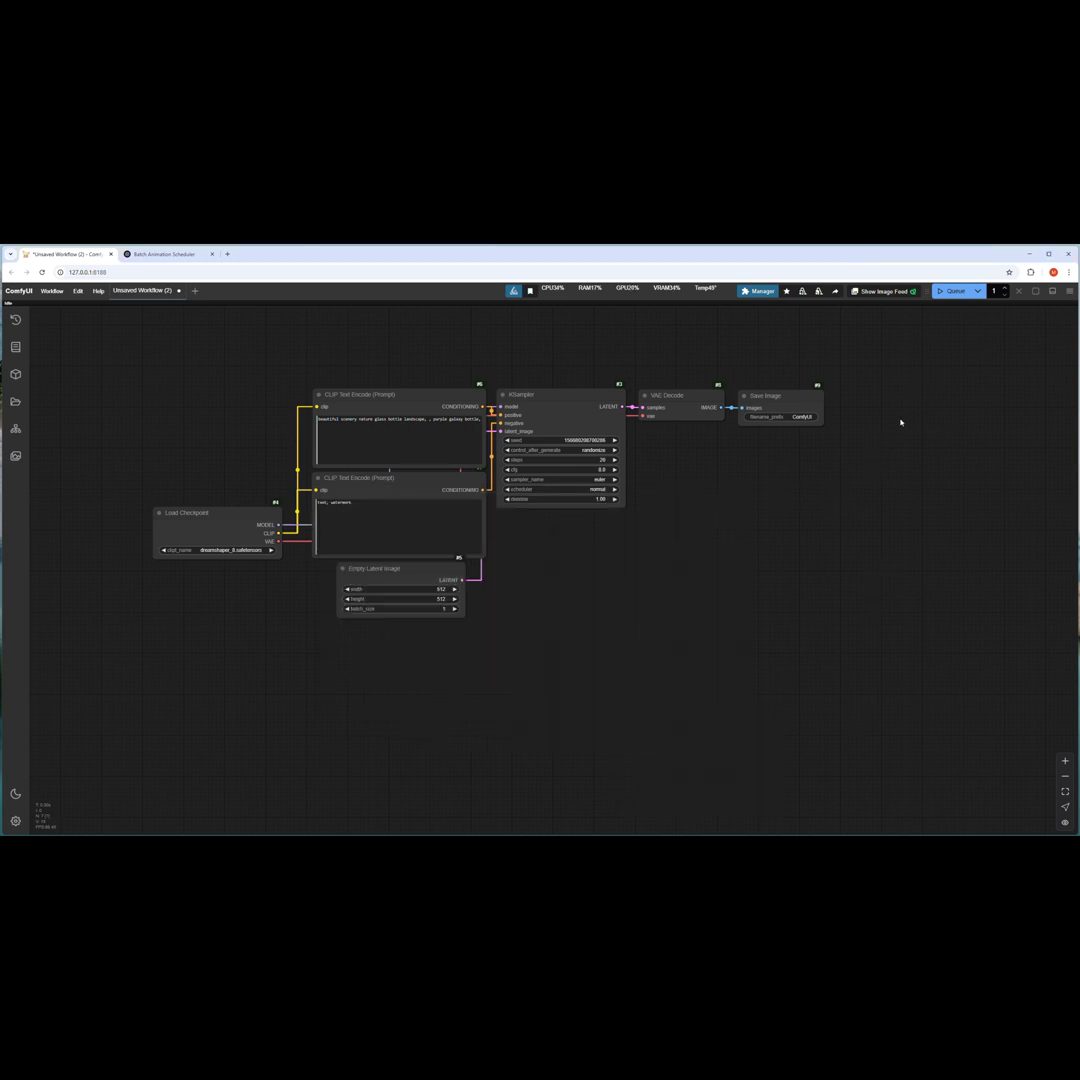
click(950, 291)
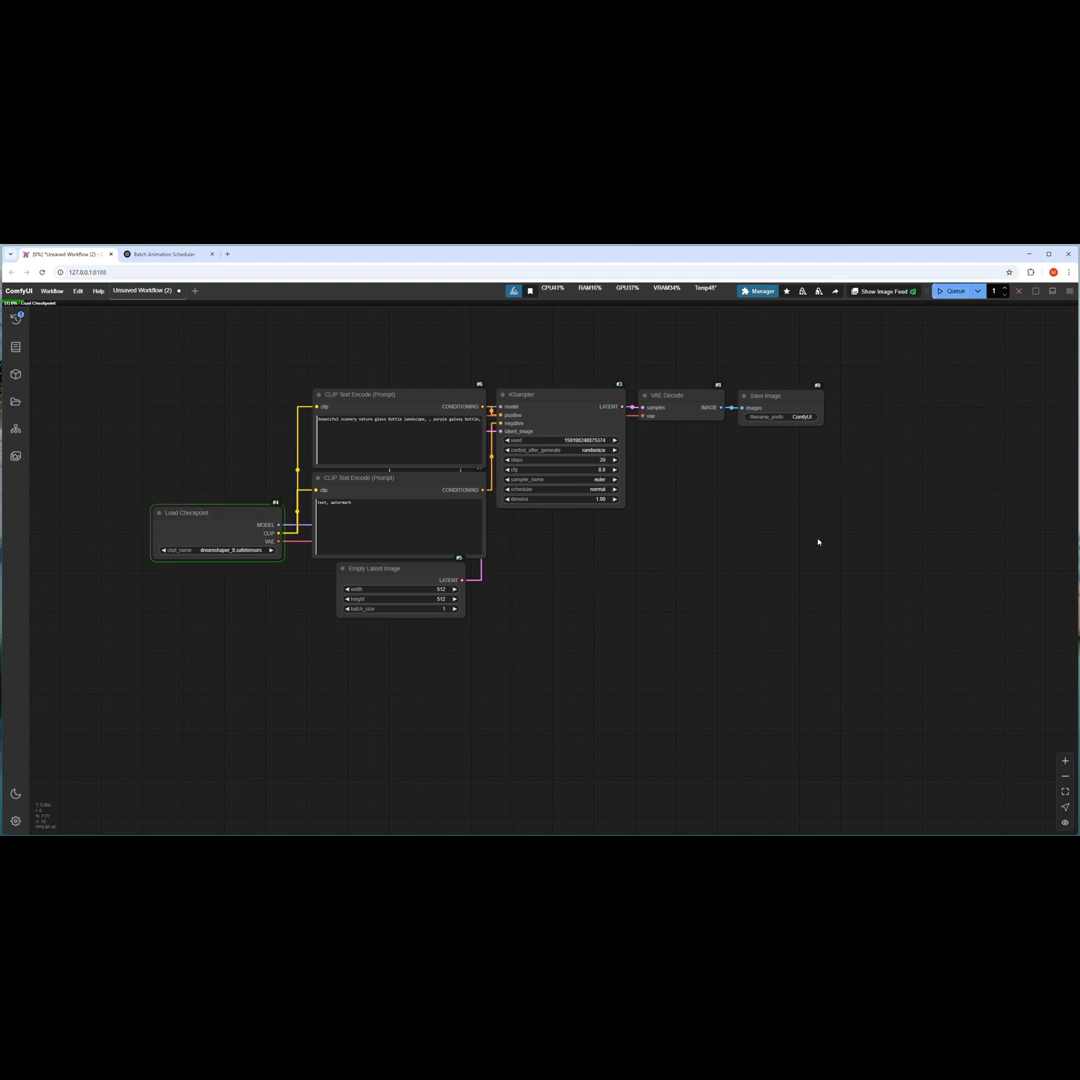
click(817, 815)
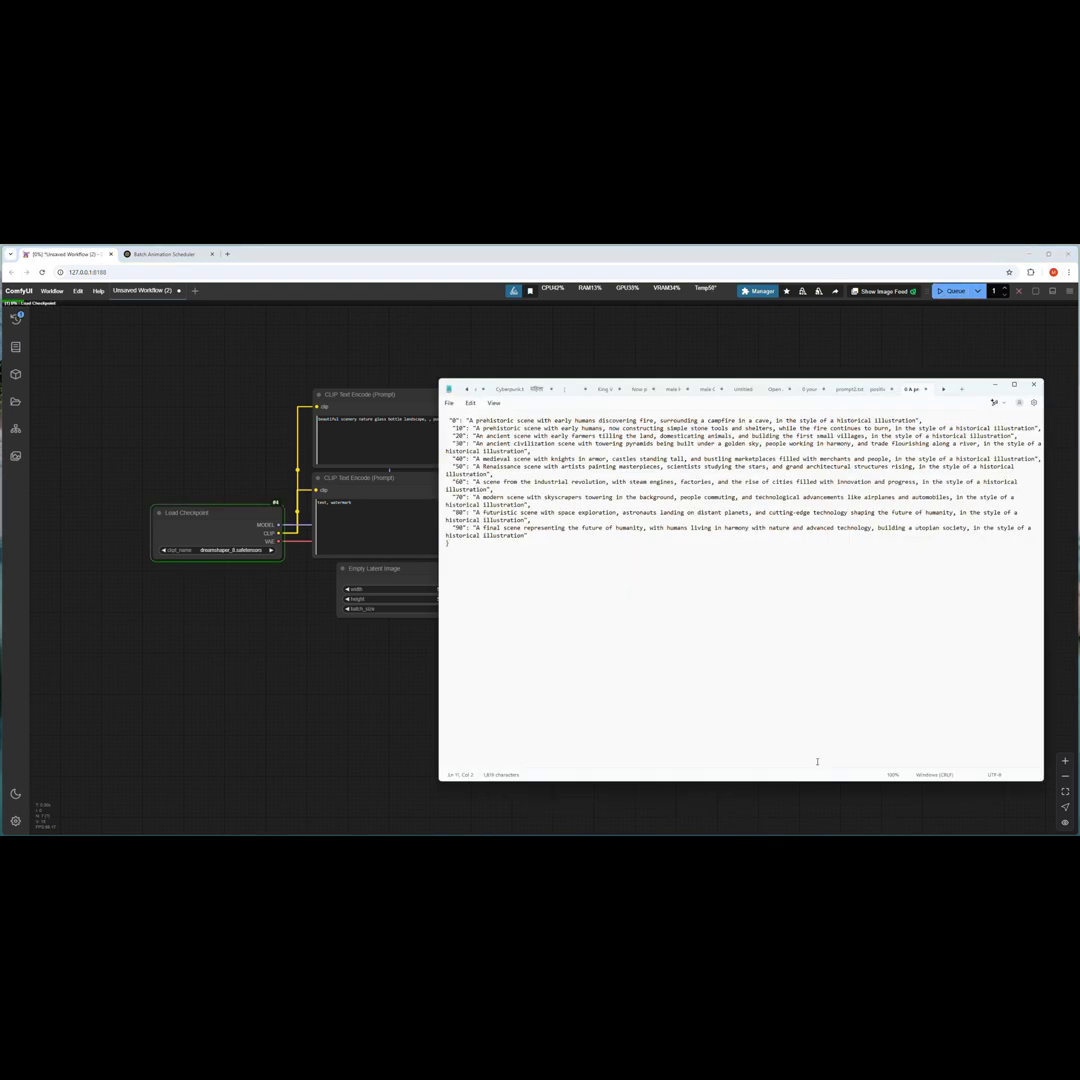
click(996, 386)
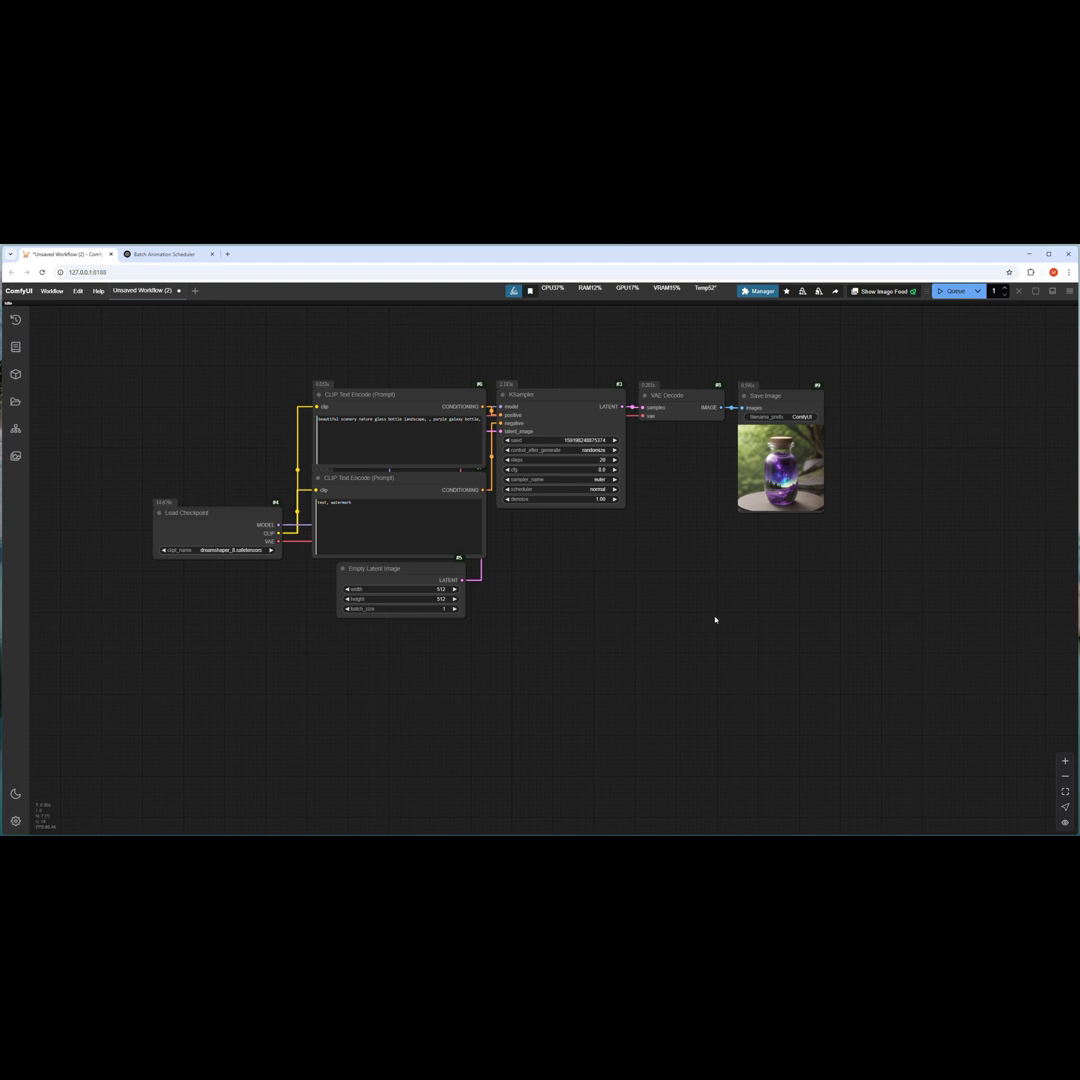
- Copy the frame "0" prompt text about early humans discovering fire from the Notepad prompt list, without its quotation marks
key(alt+Tab)
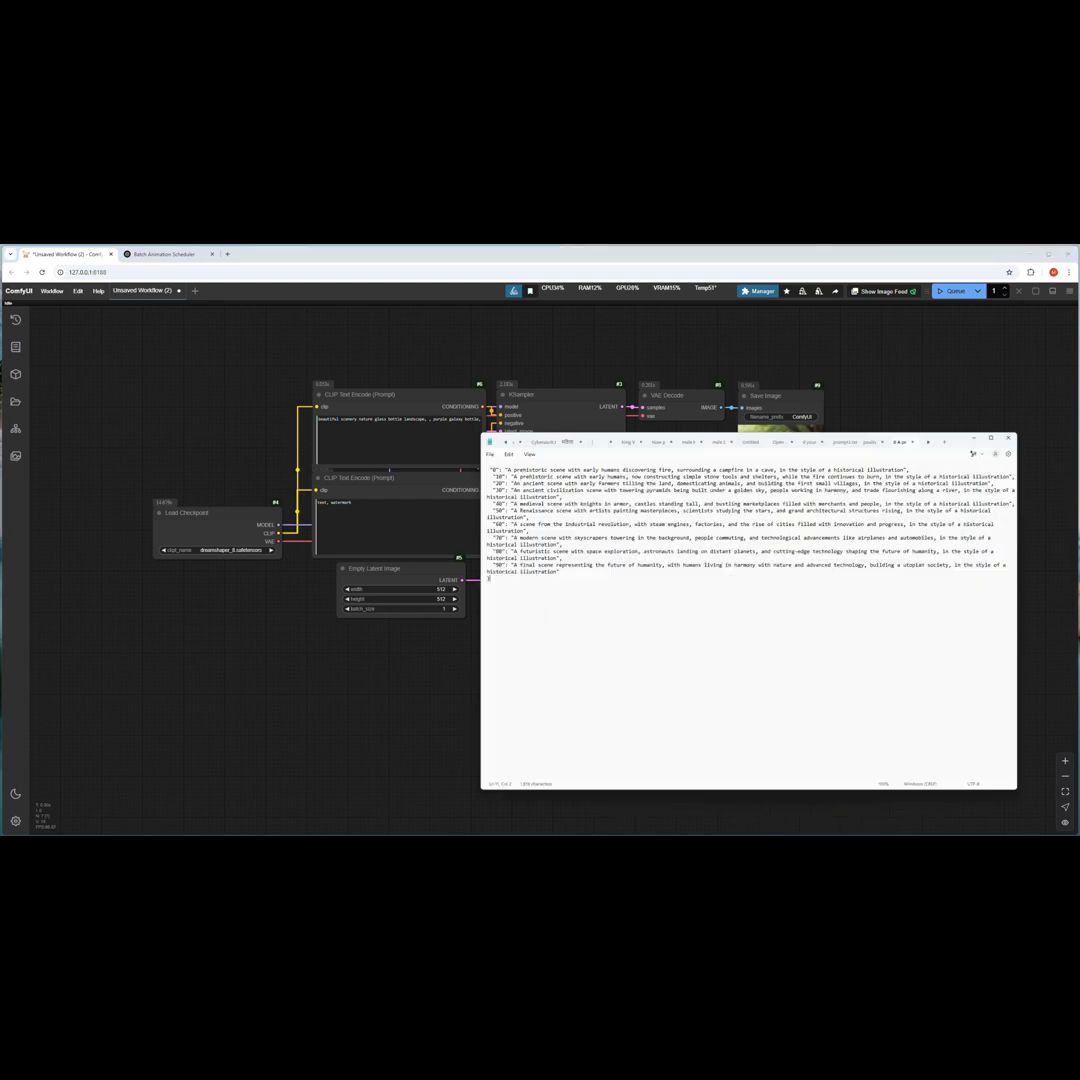
click(471, 421)
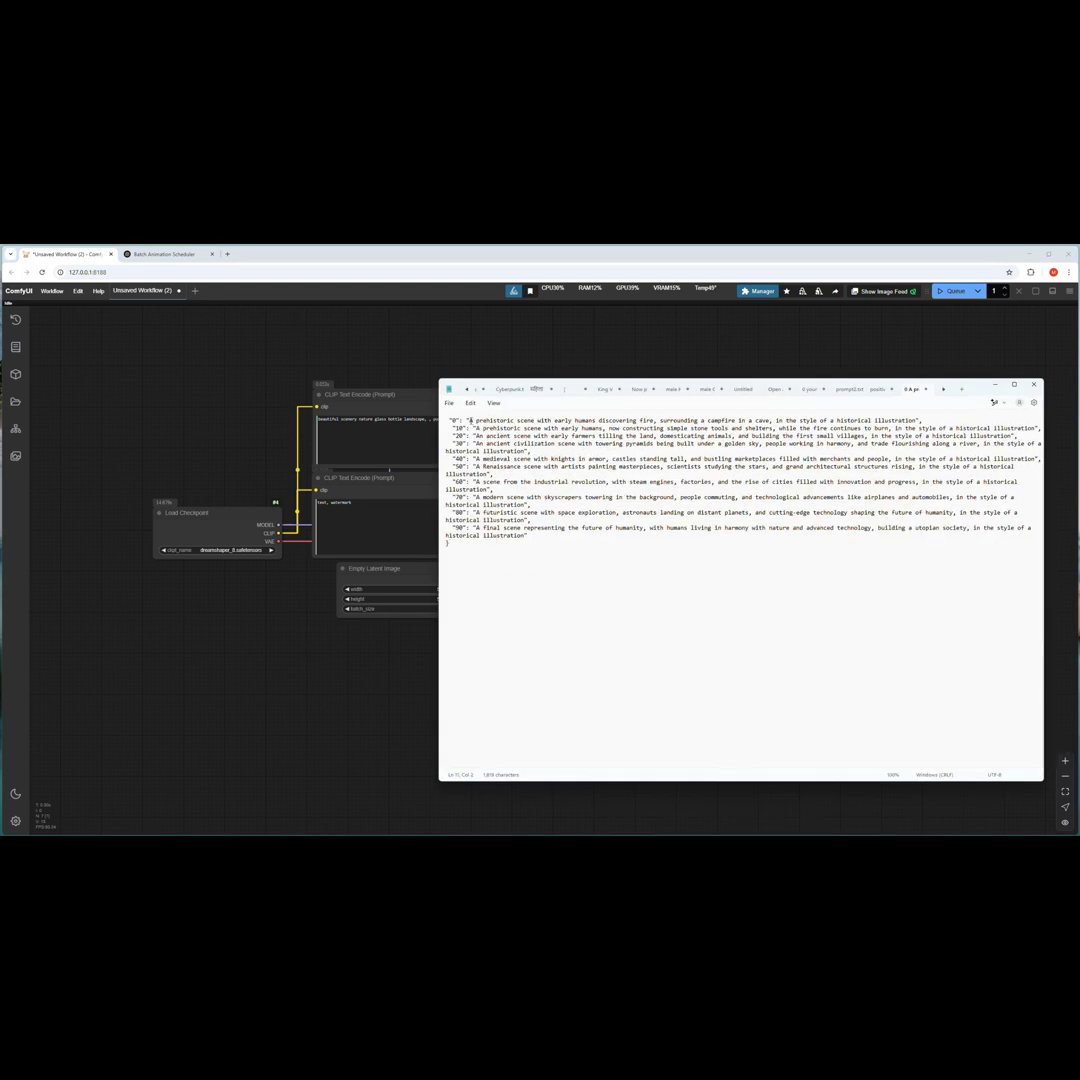
key(shift+End)
key(shift+Left)
key(shift+Left)
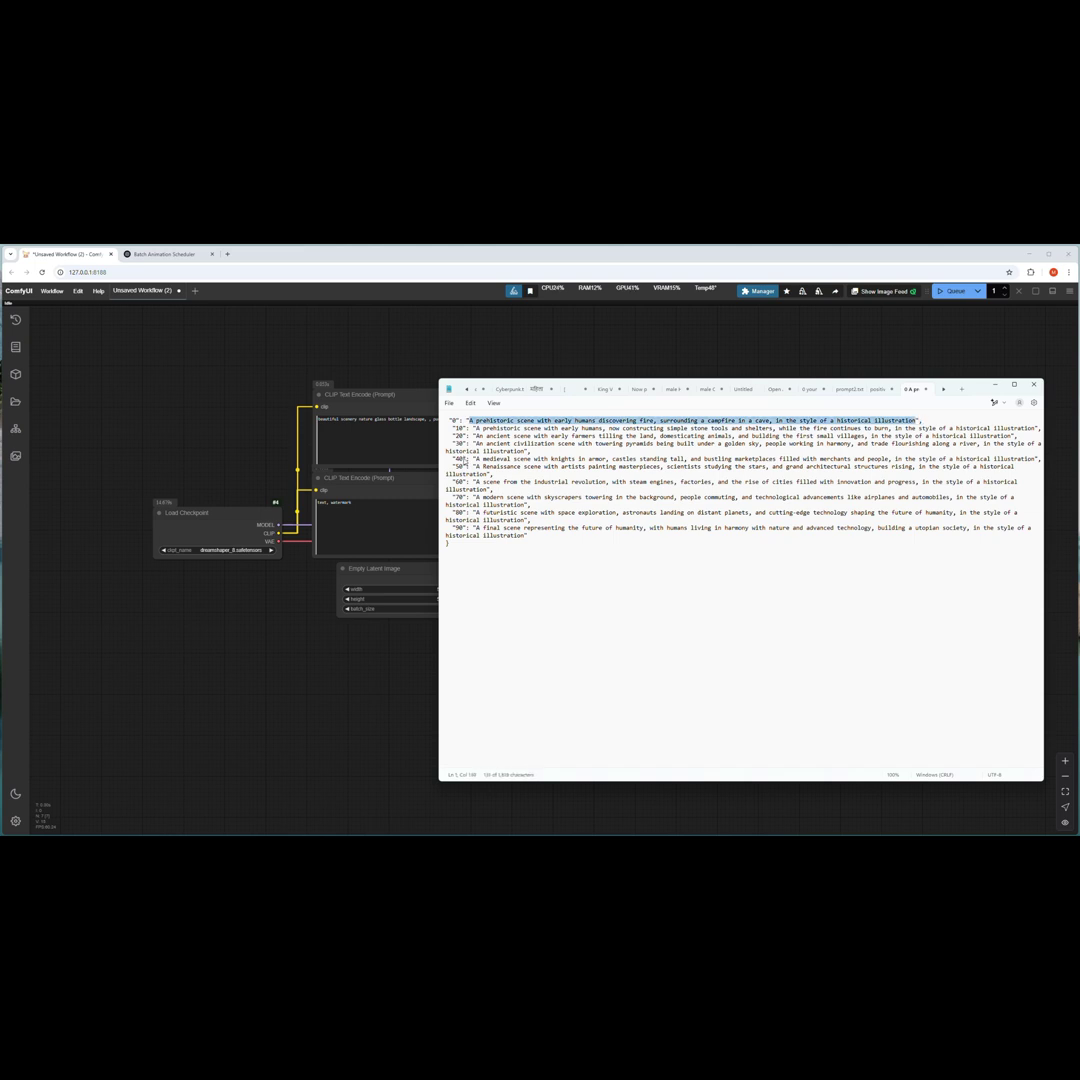
right_click(516, 424)
click(537, 472)
- Replace the positive prompt in the upper CLIP Text Encode node with the copied prehistoric scene and generate the image
click(403, 454)
key(ctrl+a)
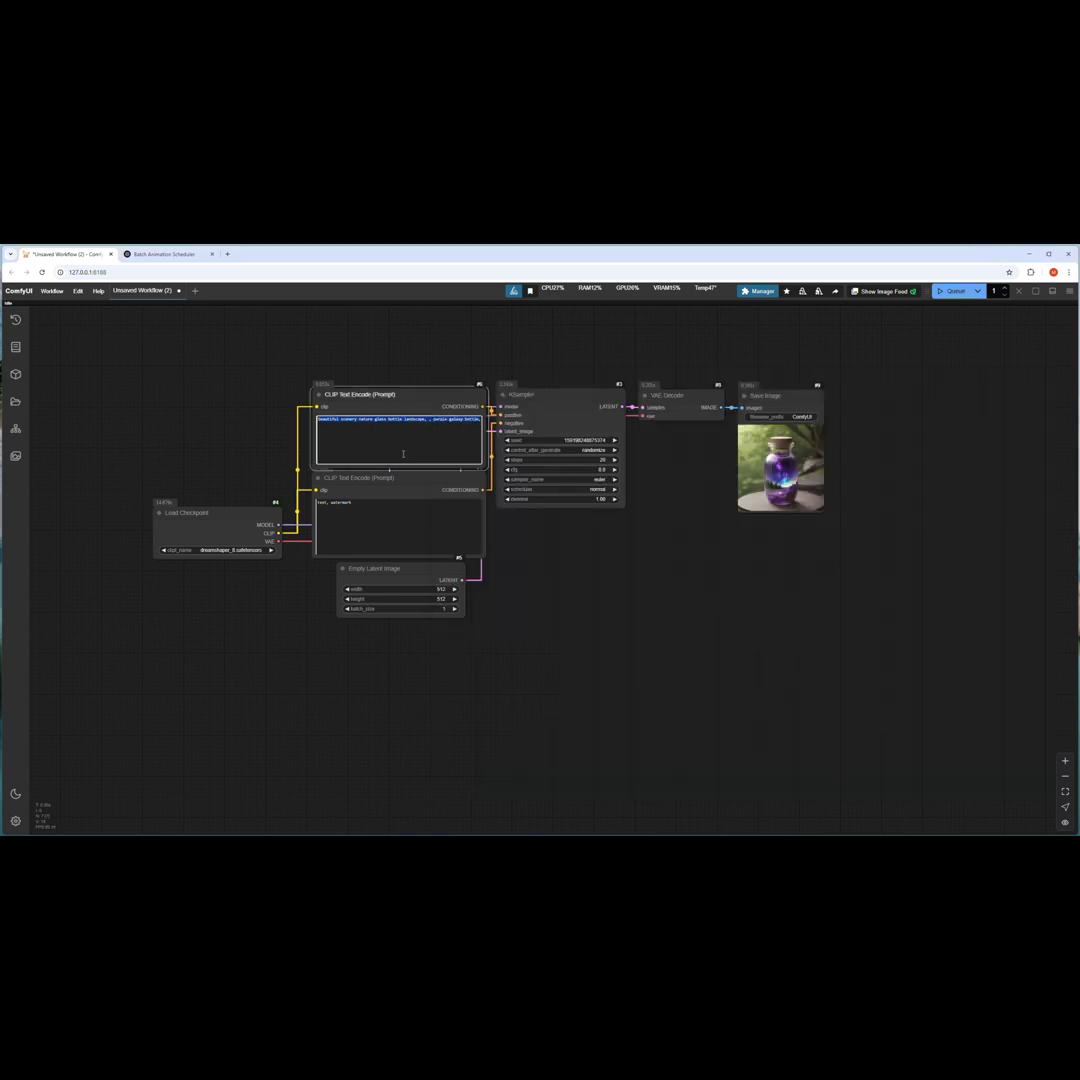
key(ctrl+v)
click(952, 291)
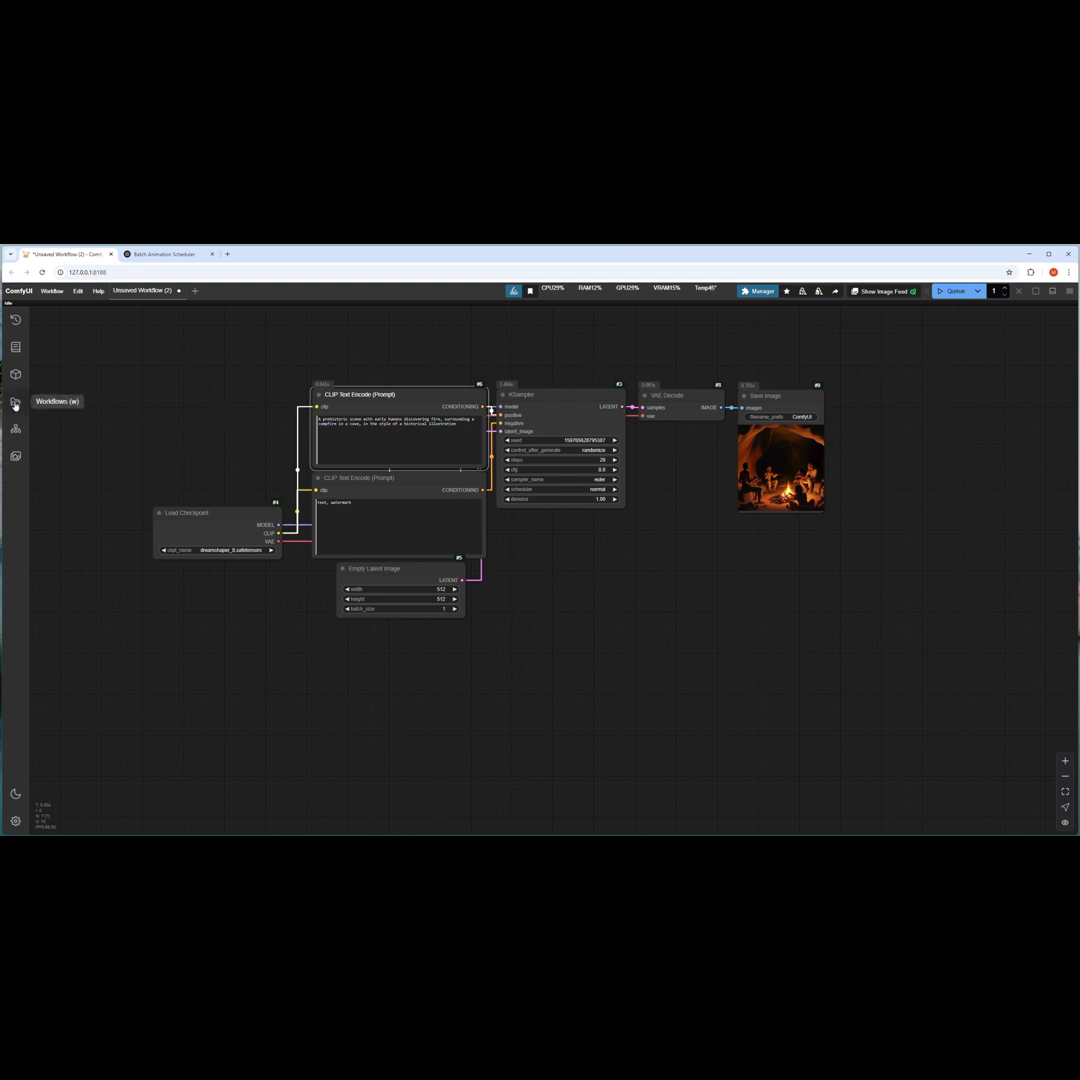
- Start a blank workflow and load GenerateBatchText2Imge_Workflow.json from the saved workflows
key(ctrl+alt+n)
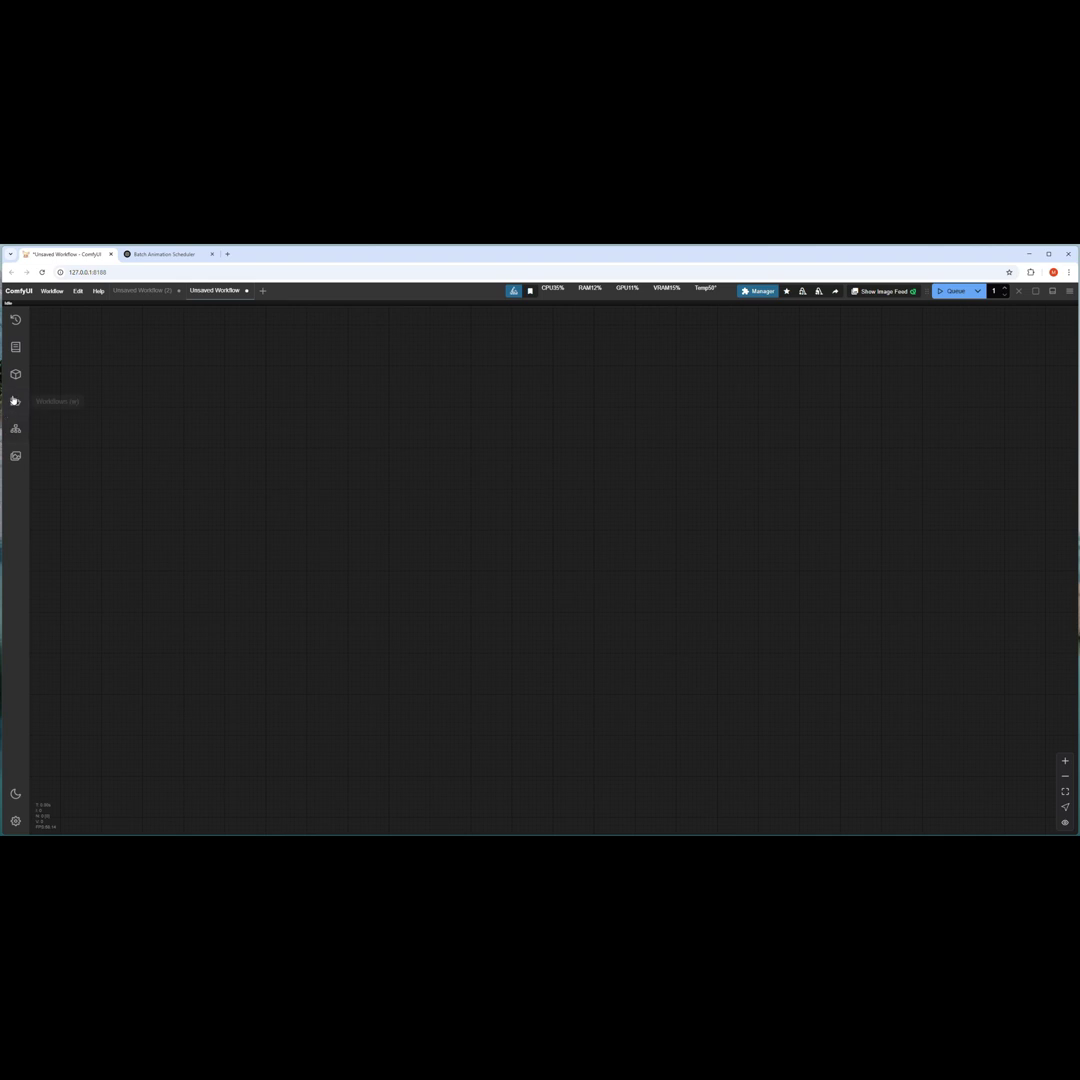
click(15, 401)
scroll(128, 575, down, 3)
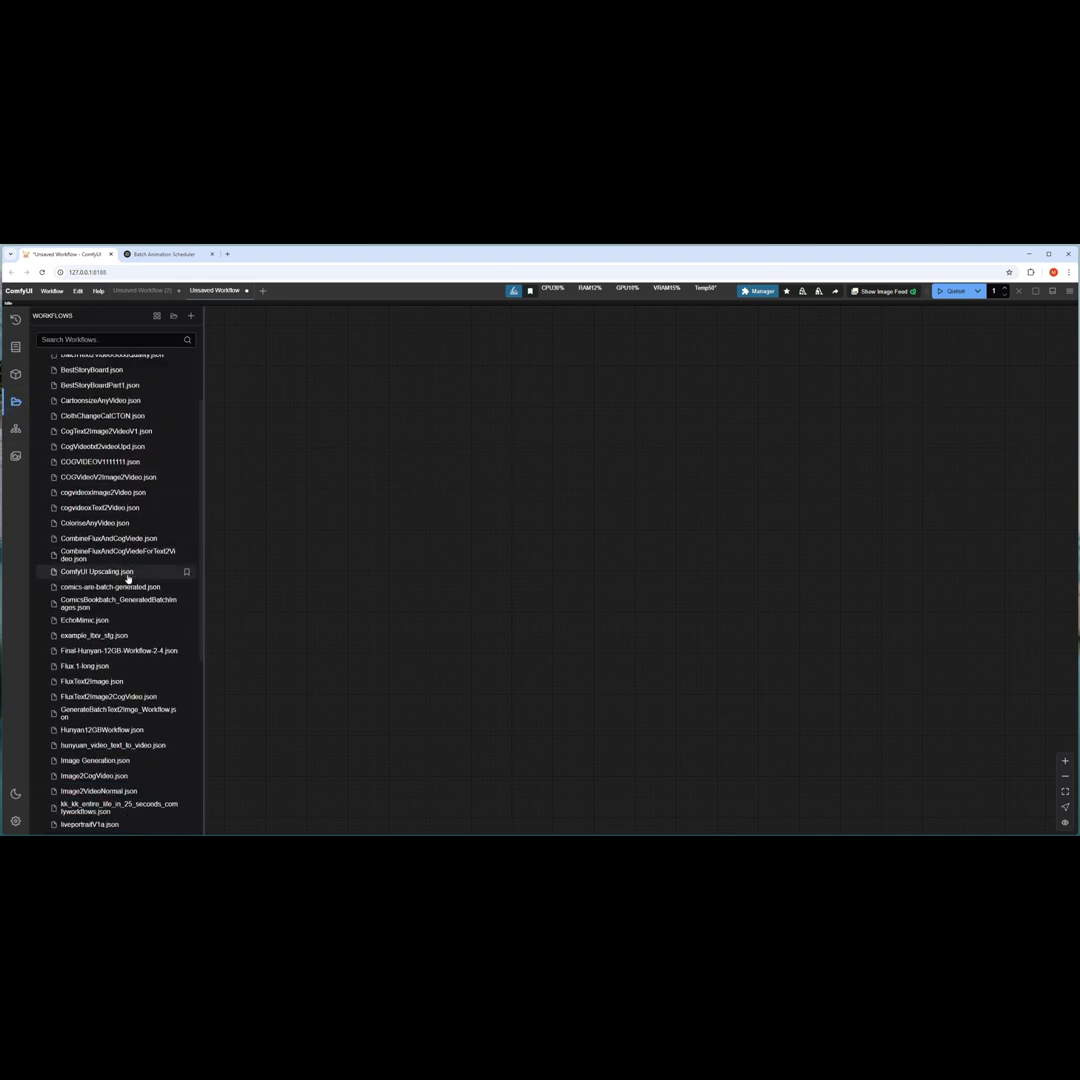
click(93, 713)
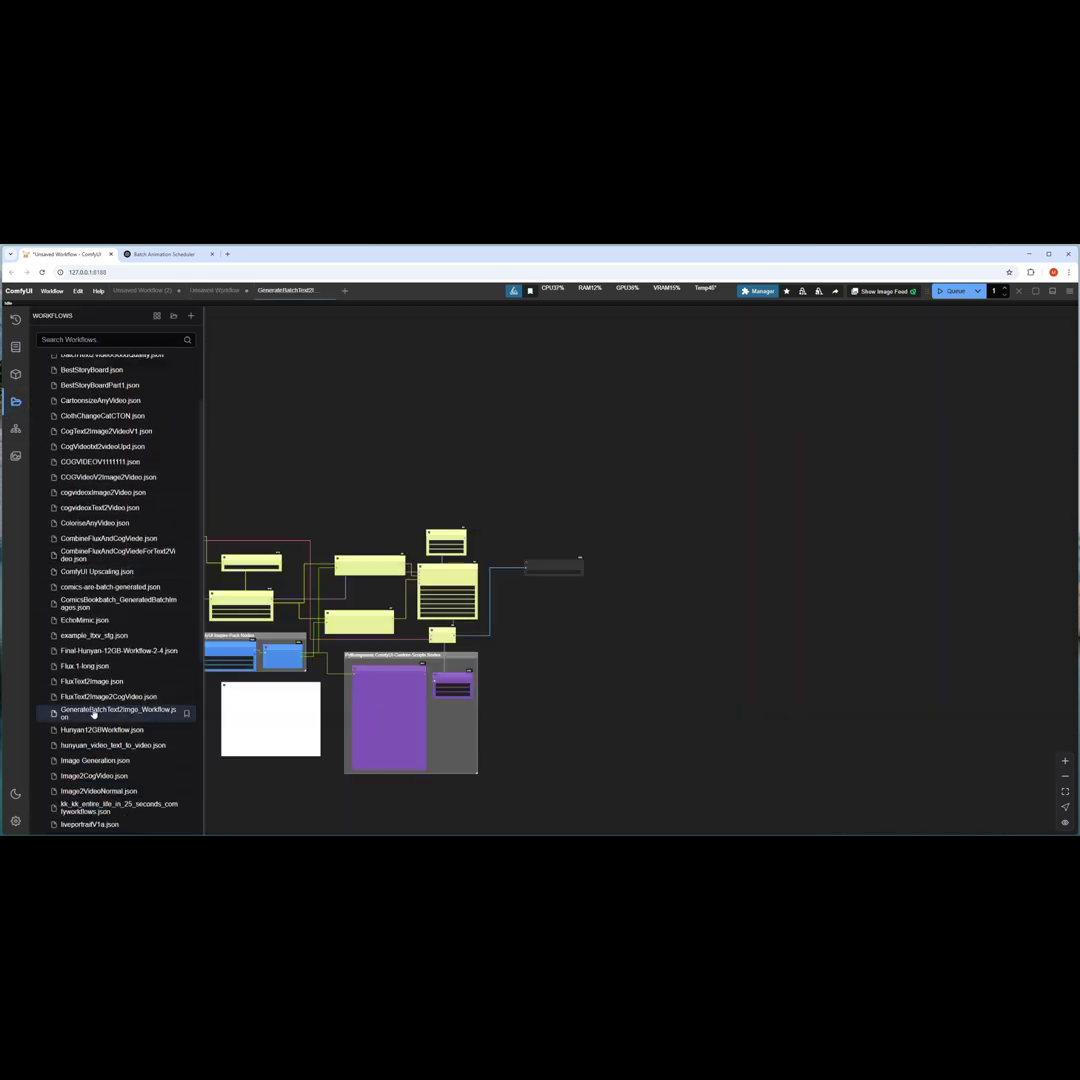
click(15, 401)
drag(147, 477, 195, 290)
scroll(296, 374, up, 4)
scroll(250, 343, up, 3)
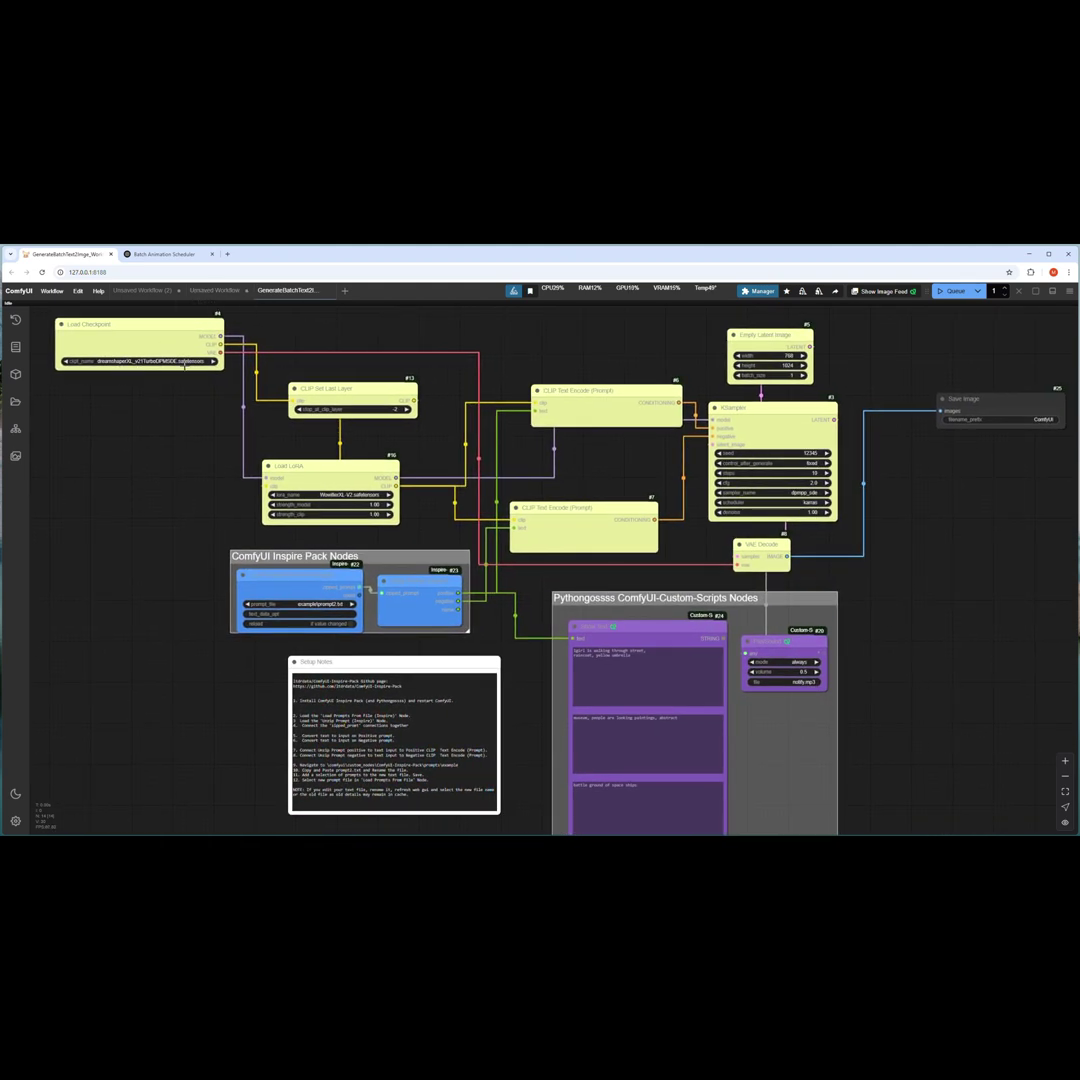
- Choose dreamshaperXL_v21TurboDPMSDE.safetensors as the checkpoint and look through the LoRA files available to the Load LoRA node
click(176, 364)
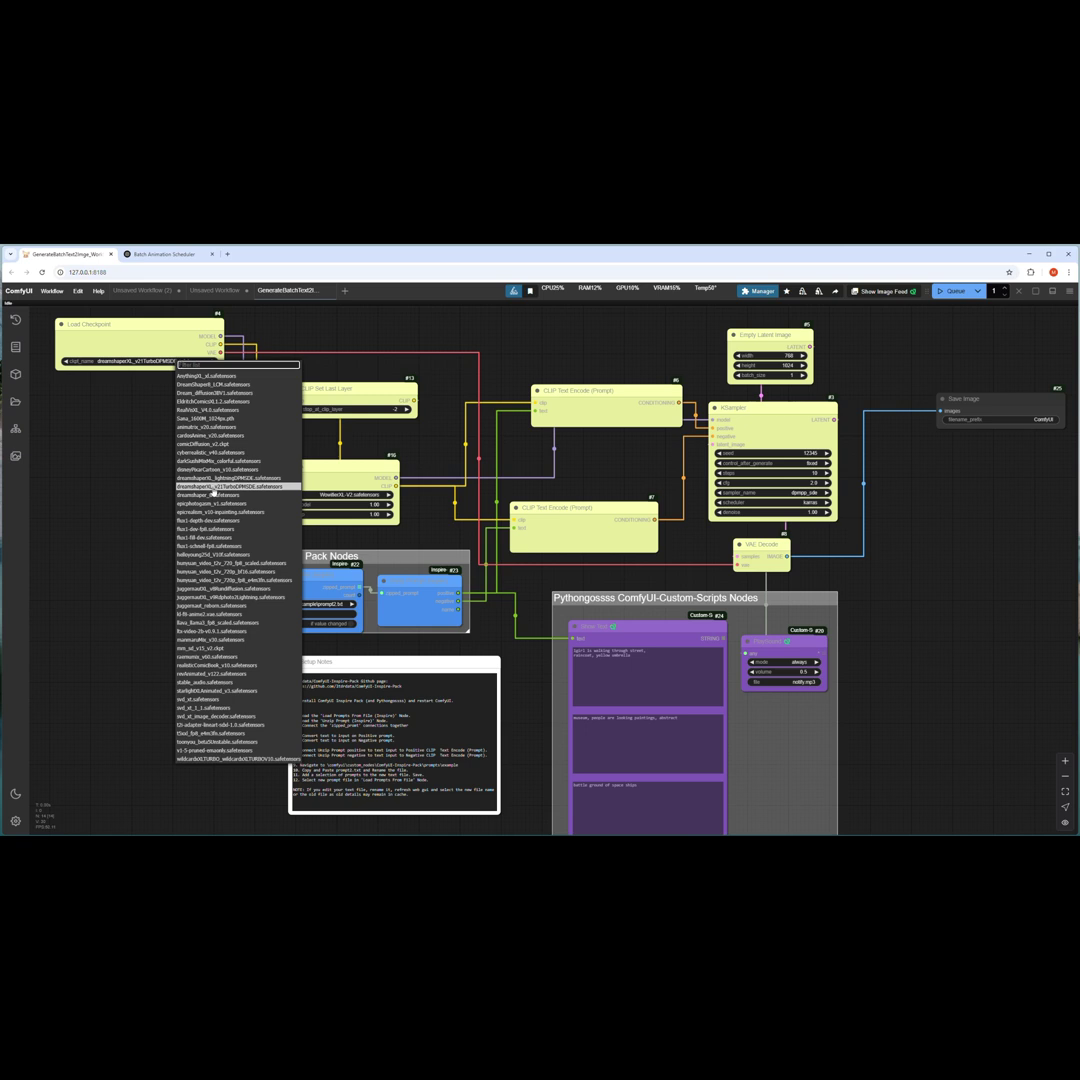
click(213, 488)
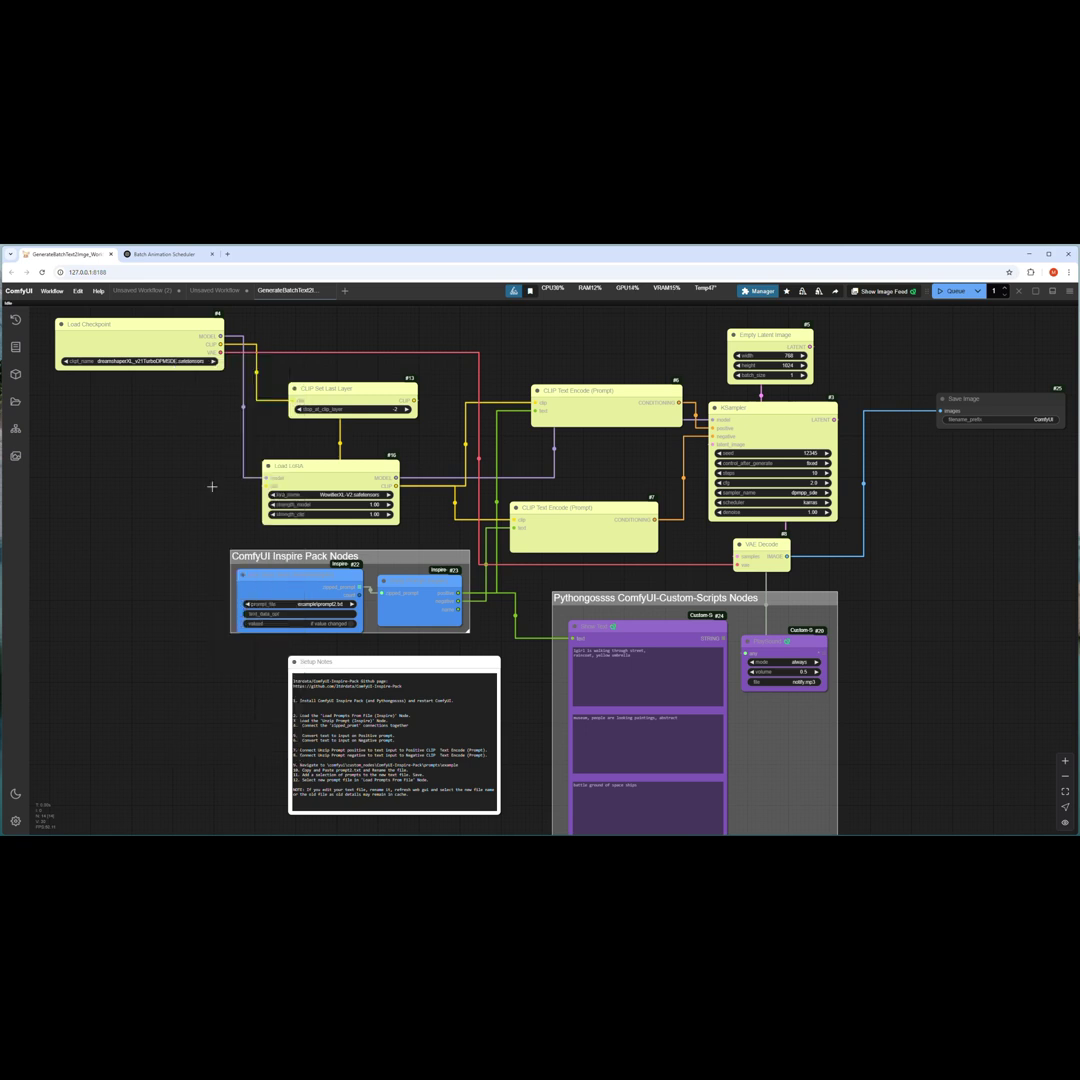
click(316, 493)
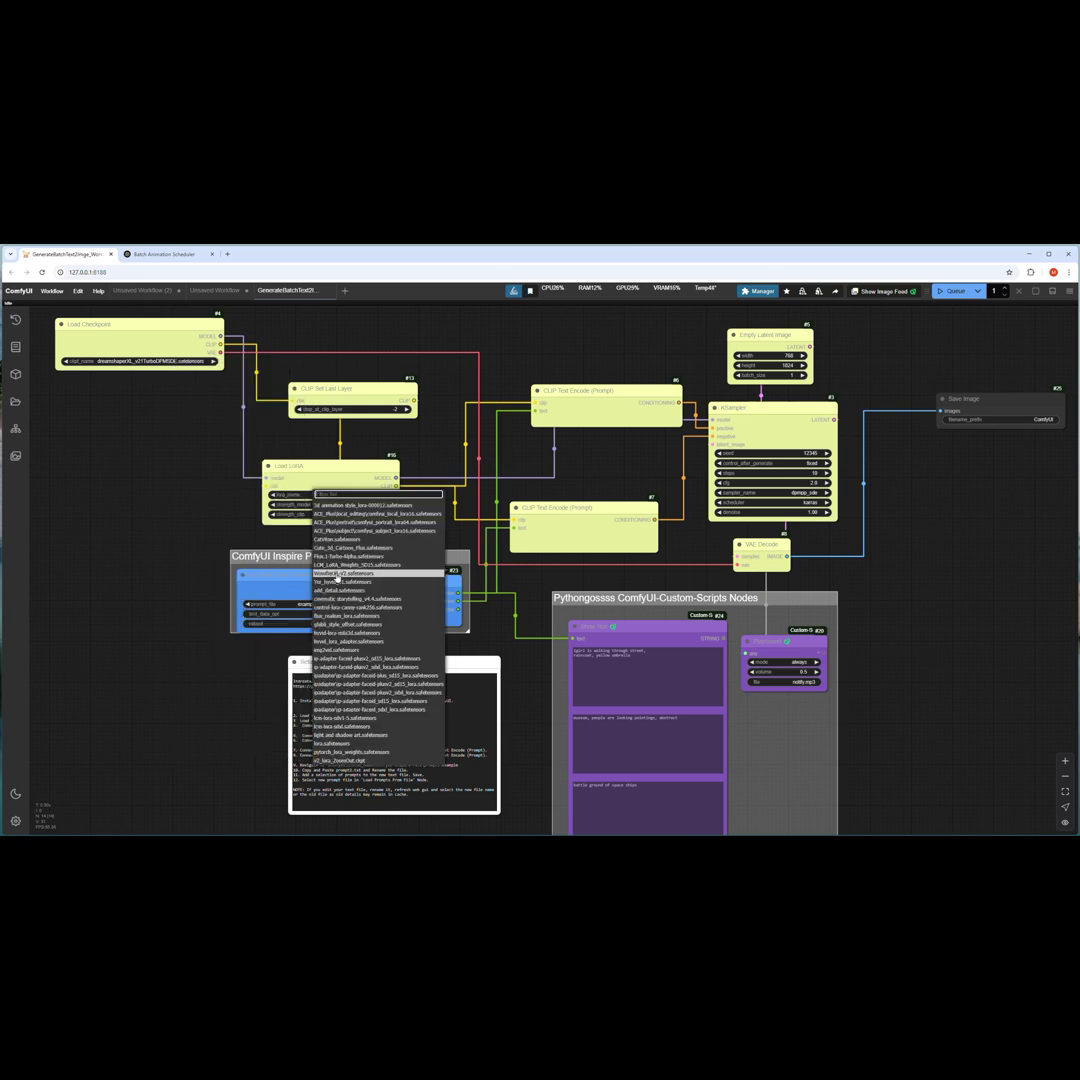
click(218, 470)
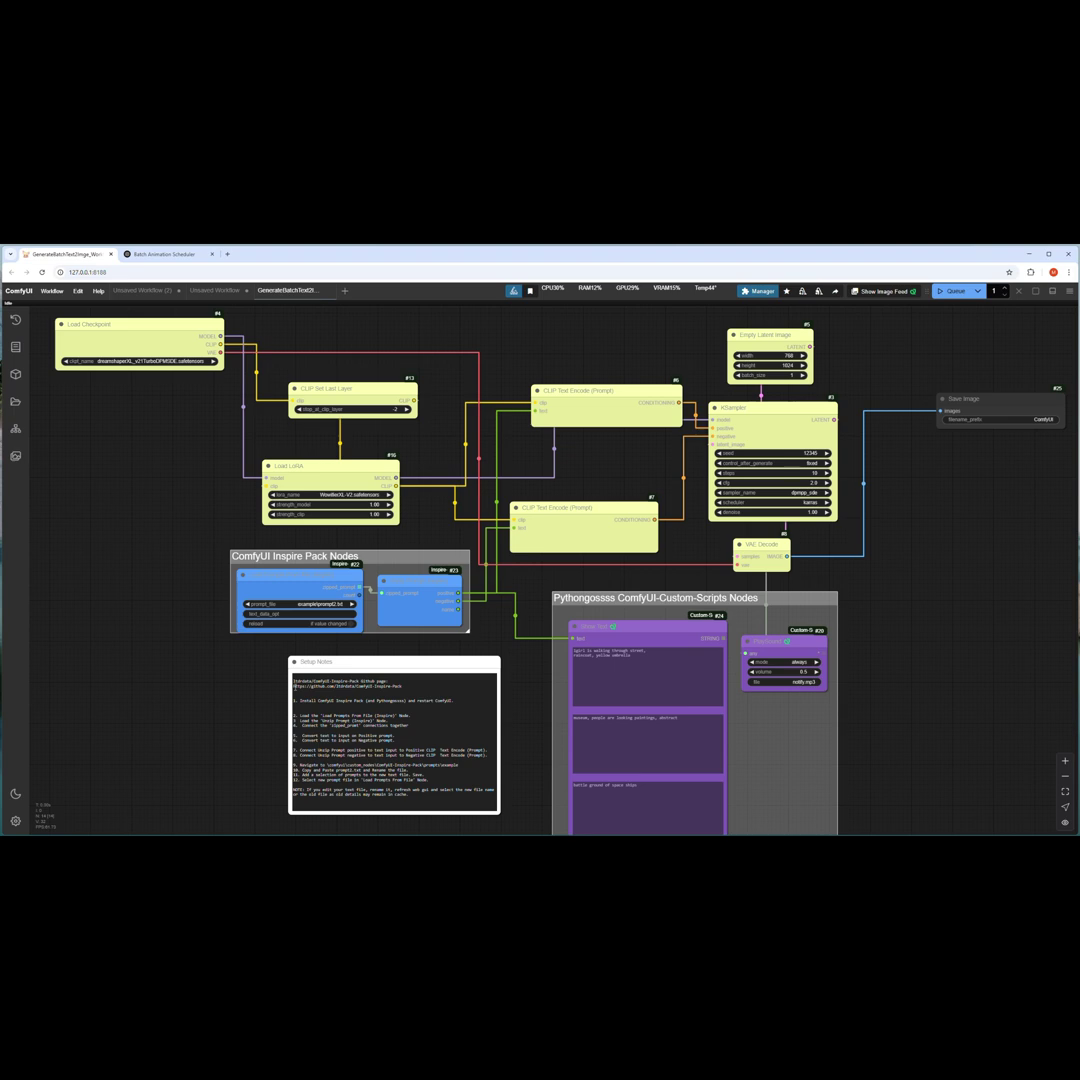
- Highlight the ComfyUI-Inspire-Pack GitHub link in the Setup Notes
scroll(264, 678, up, 3)
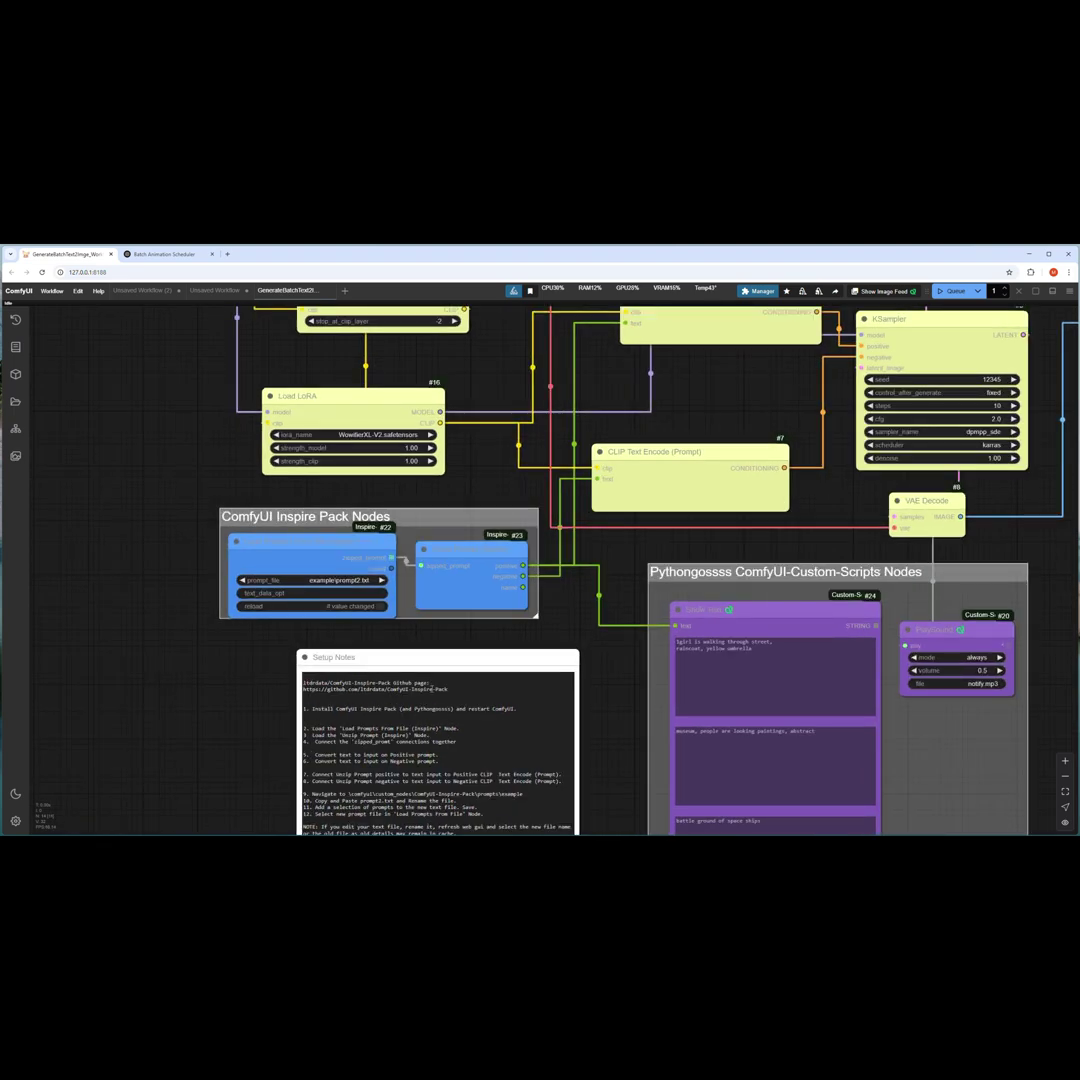
click(298, 697)
triple_click(298, 697)
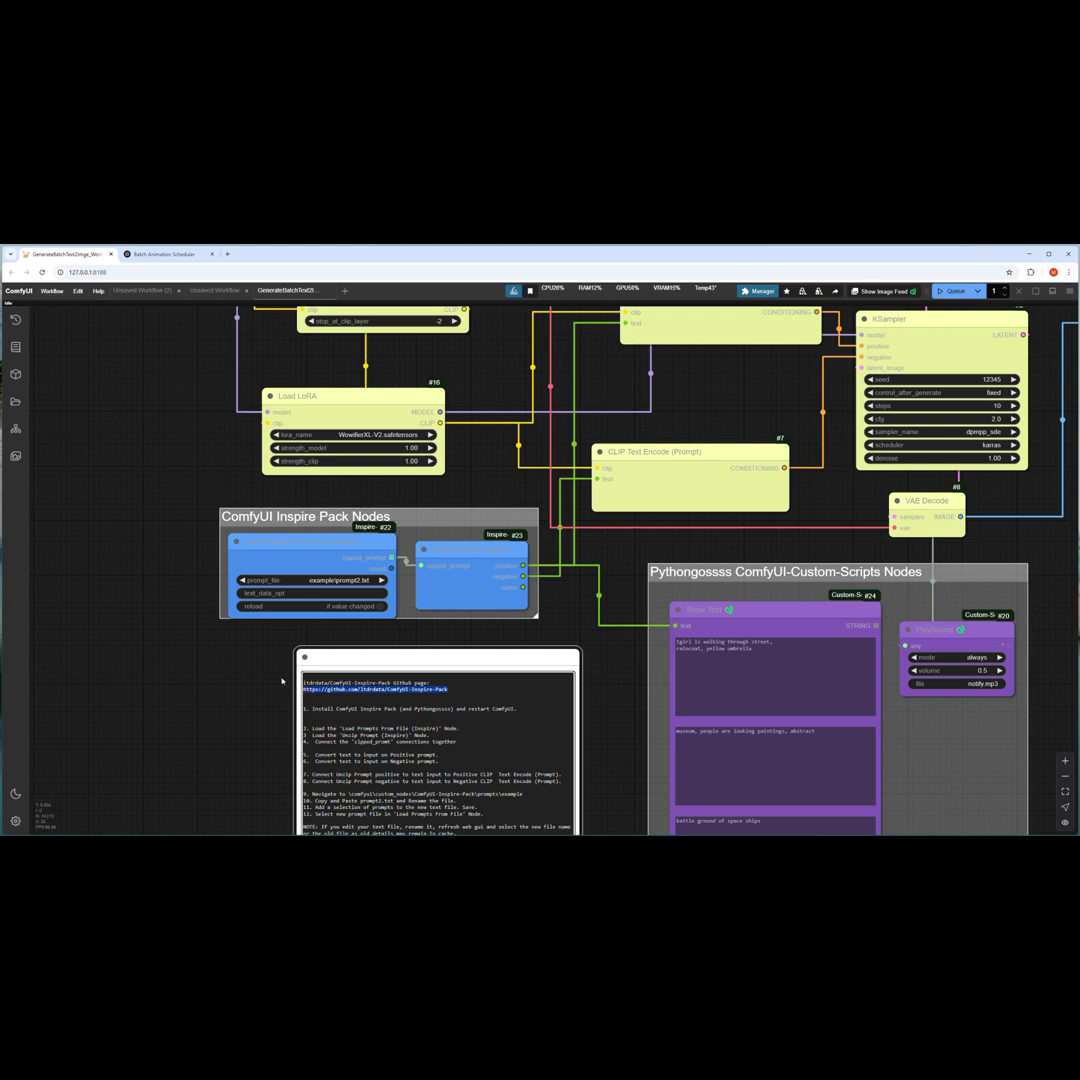
scroll(267, 700, down, 4)
scroll(268, 701, up, 2)
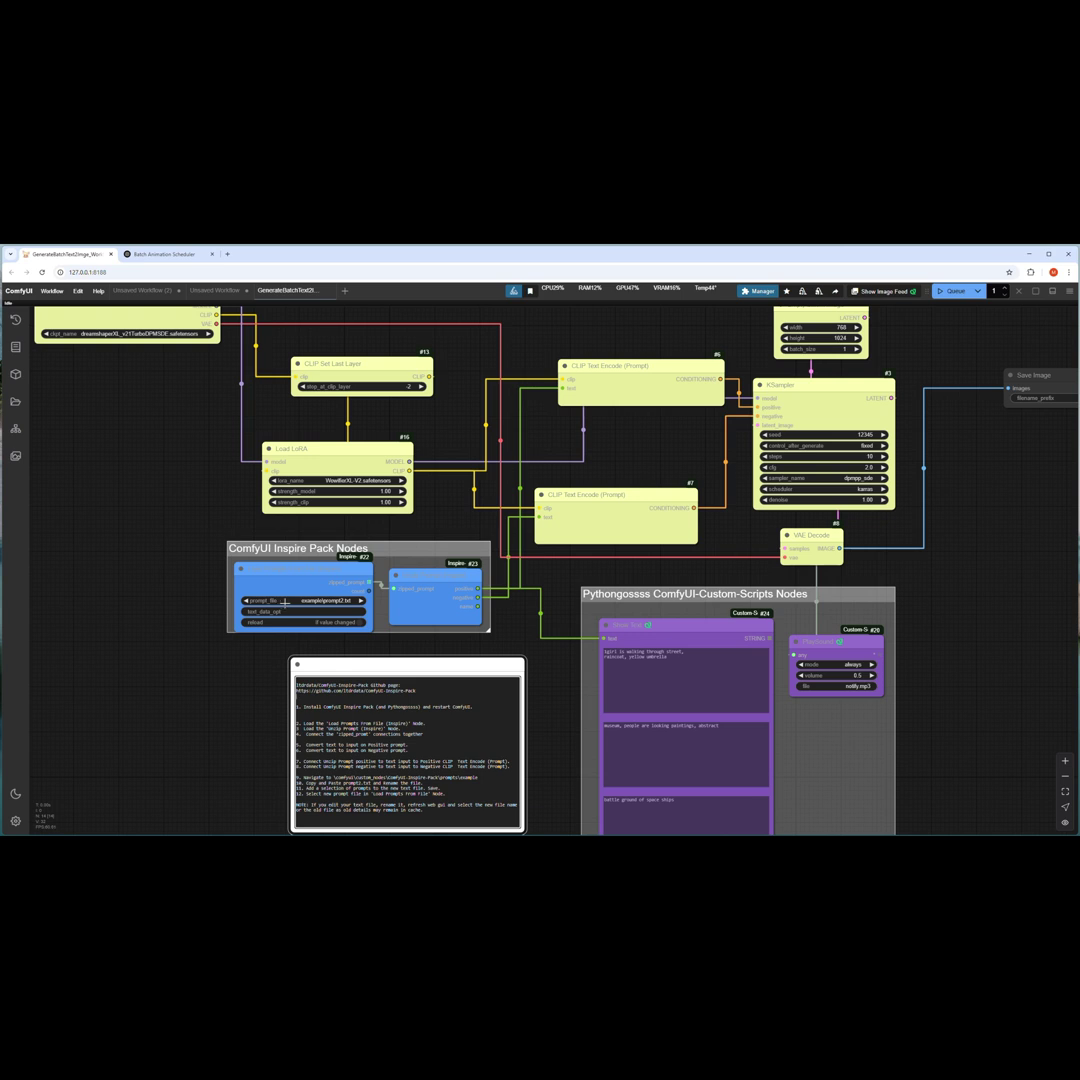
- Inspect the Load Prompts From File node and the connected unzip prompt node in the Inspire Pack group
click(278, 569)
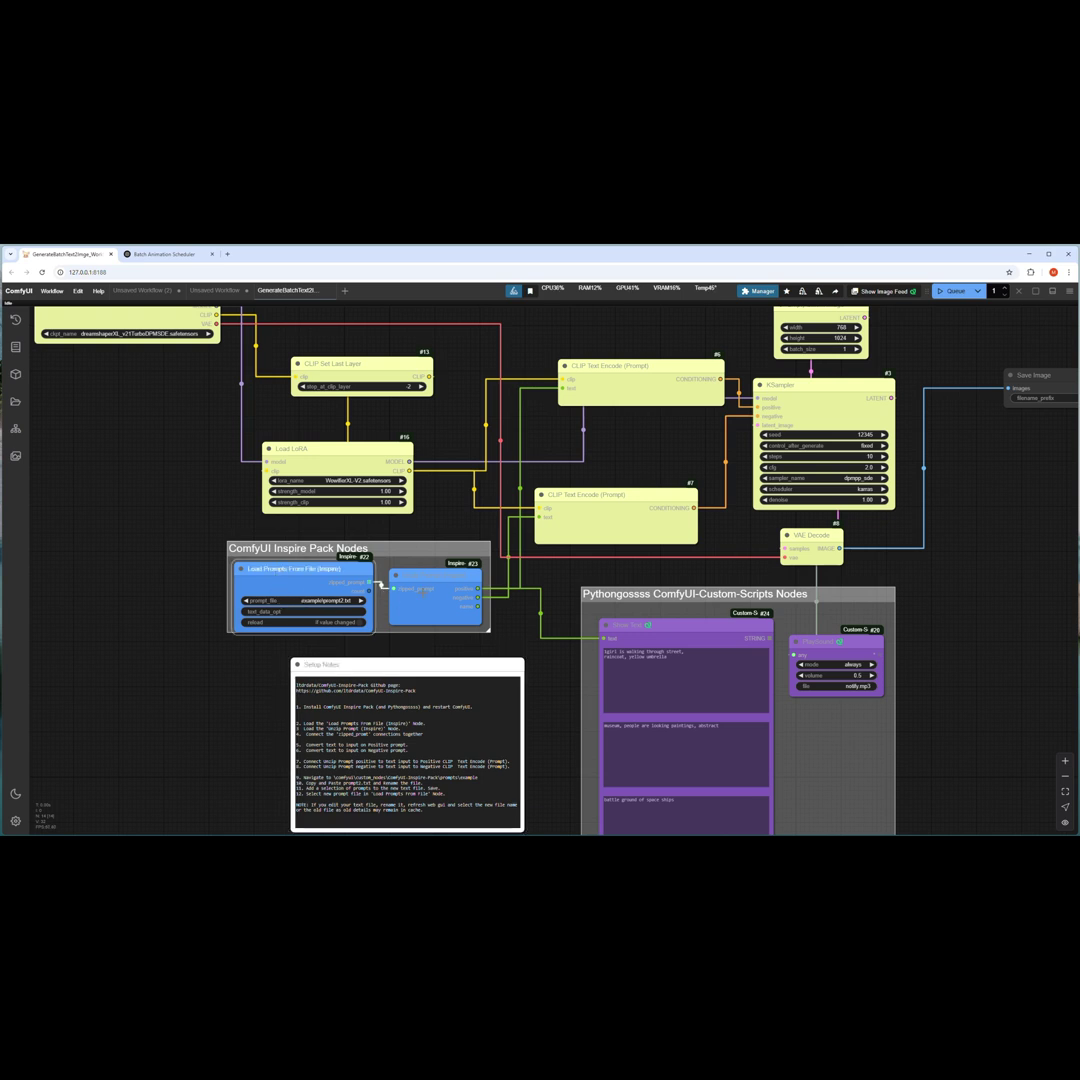
click(424, 575)
click(318, 571)
- In File Explorer, show the full path of the ComfyUI-Inspire-Pack prompts\example folder and open the prompt2 text file
click(701, 812)
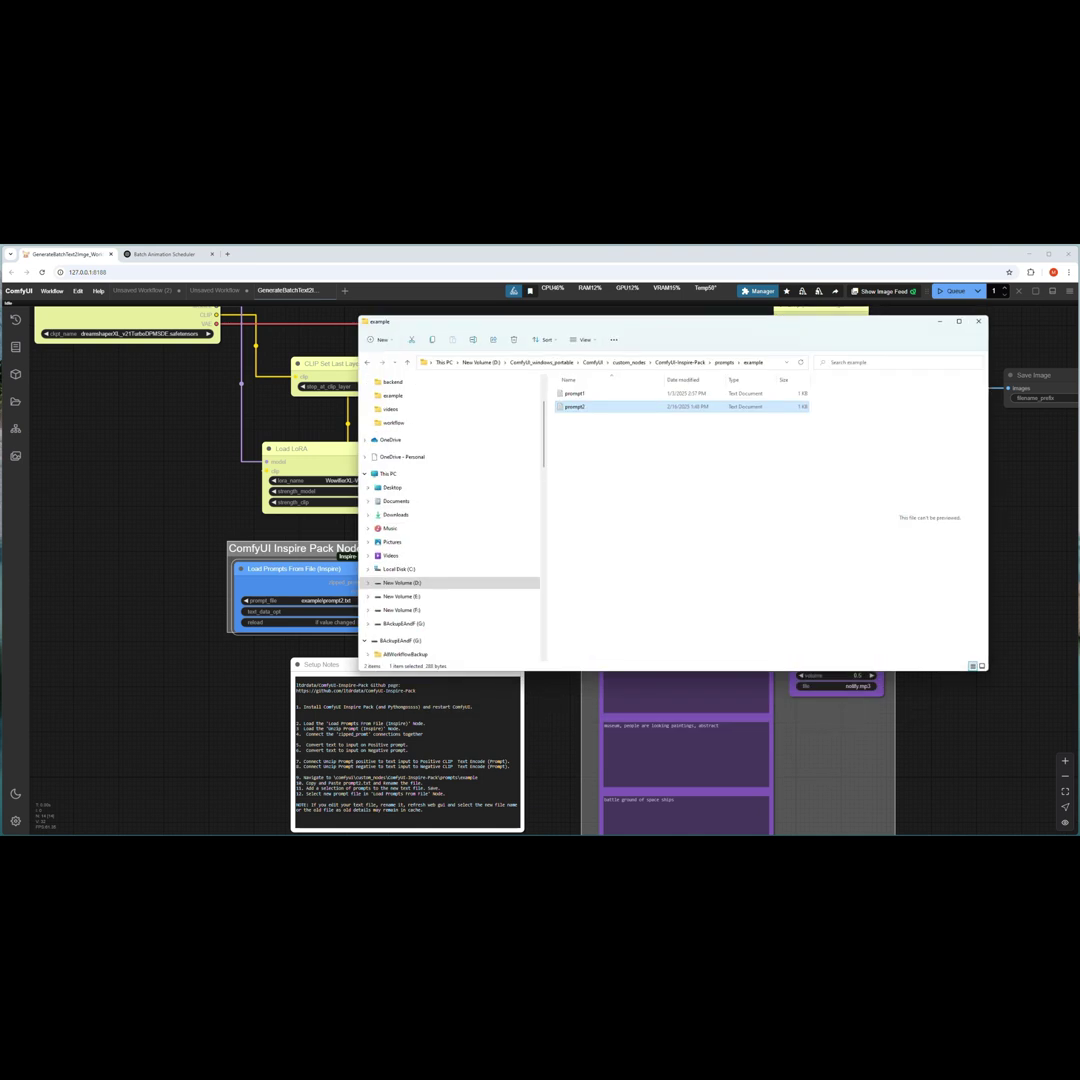
click(775, 362)
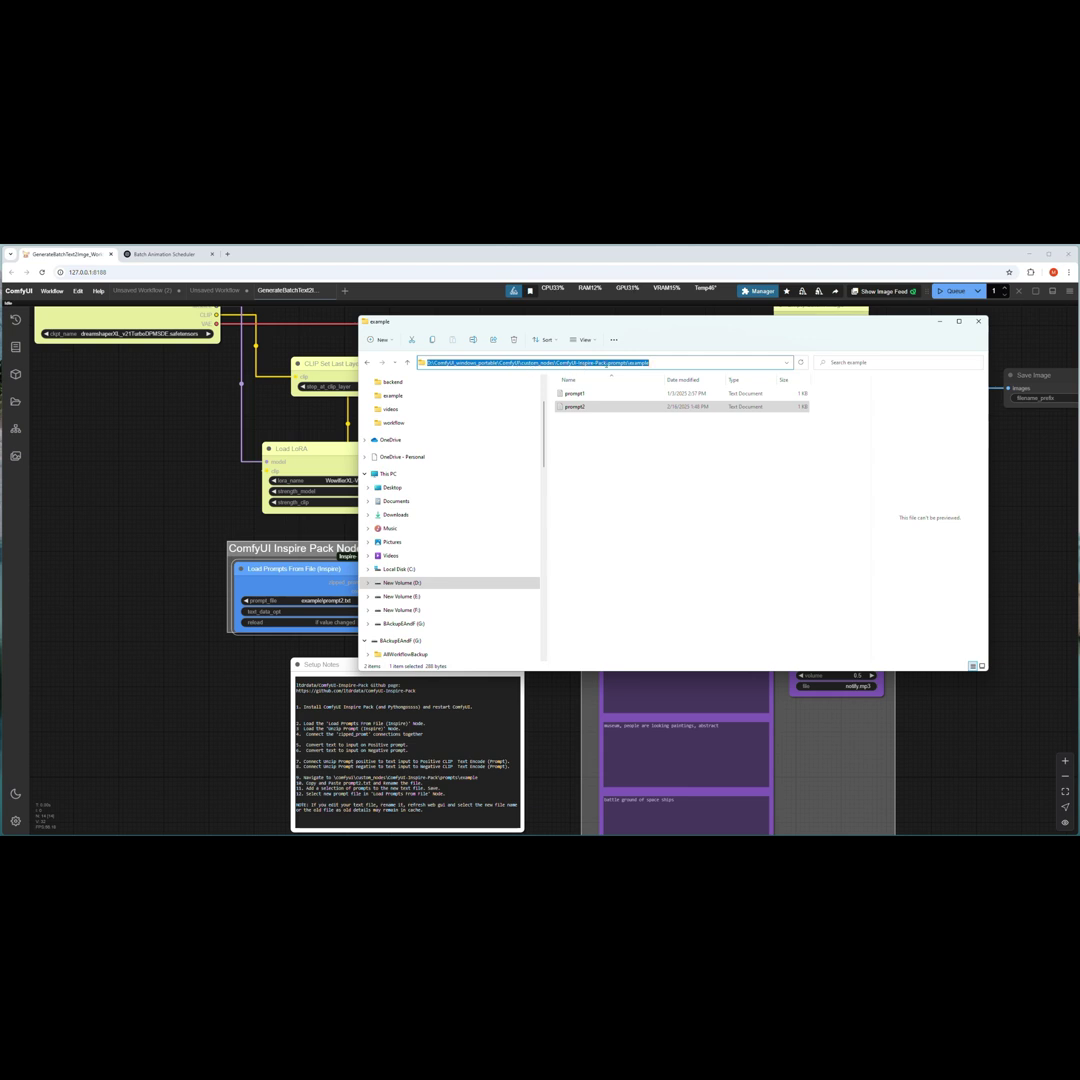
click(564, 408)
double_click(564, 408)
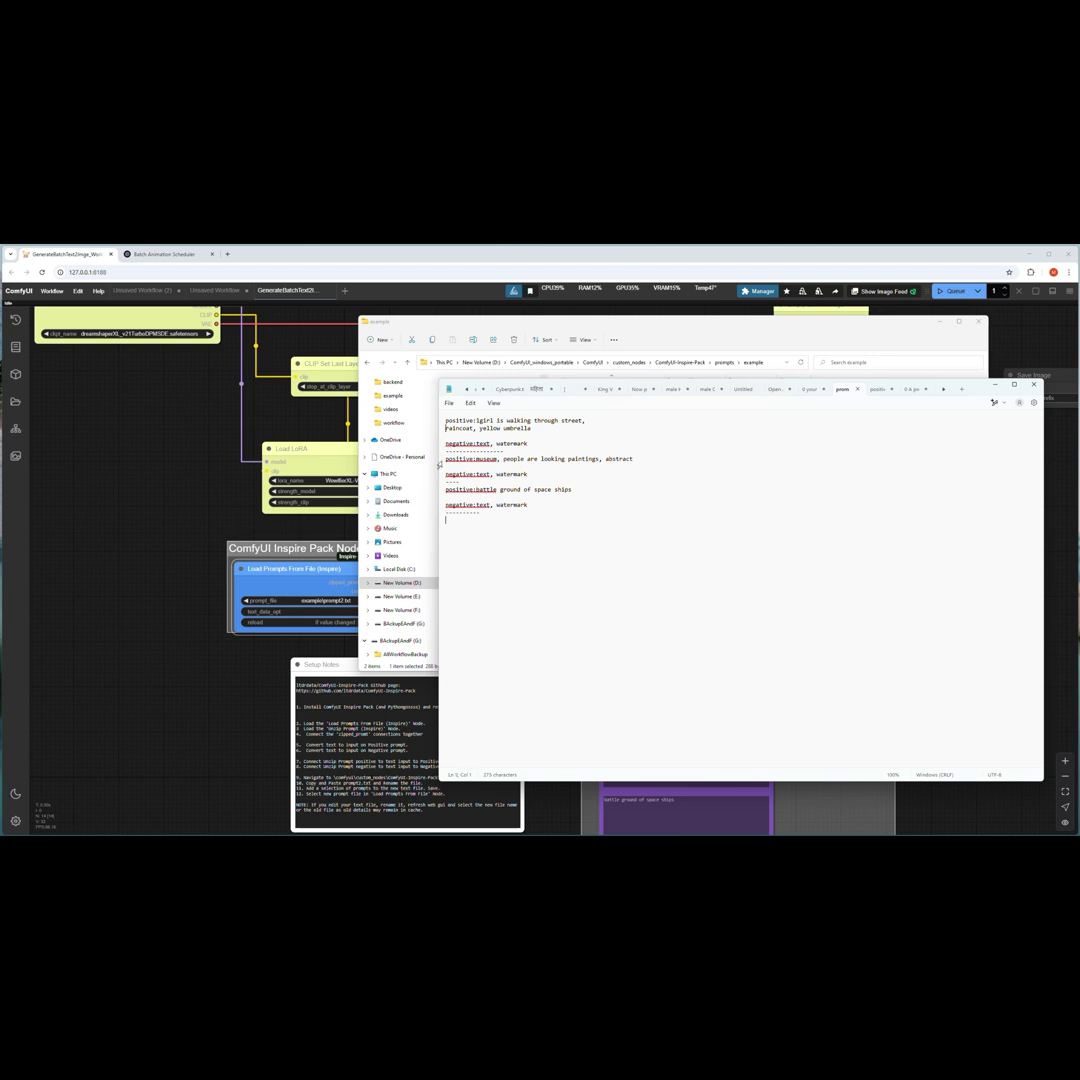
- Join the "raincoat, yellow umbrella" line onto the first positive prompt line in prompt2
key(BackSpace)
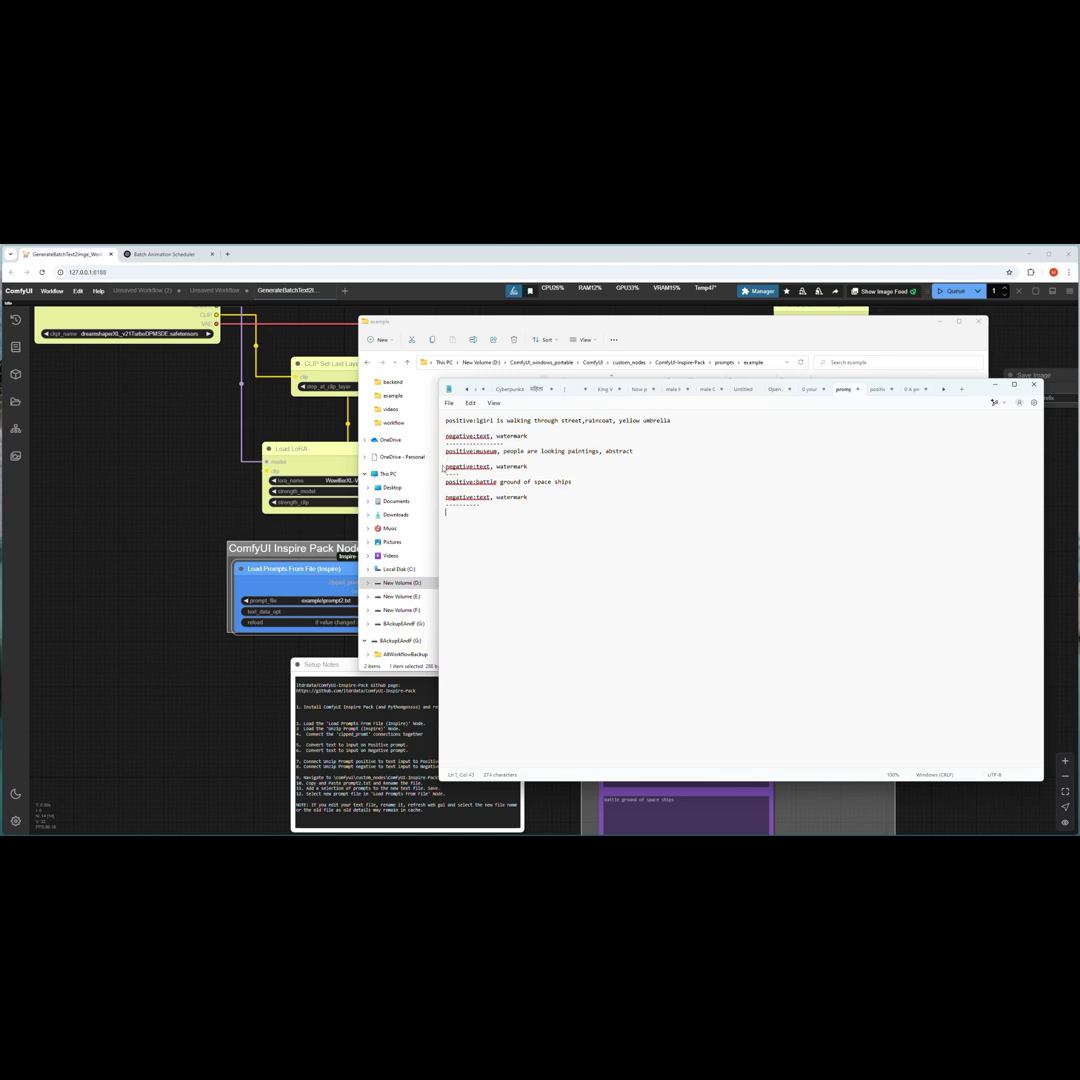
key(Left)
click(477, 430)
- Add a separator label to the dashed line below the first negative prompt
click(477, 441)
click(517, 445)
text(Spa)
text(c)
text(a)
text(rator)
click(517, 444)
key(BackSpace)
text(a)
click(559, 447)
- Delete the separator label together with the trailing dashes and save prompt2
drag(472, 443, 536, 447)
key(BackSpace)
click(449, 402)
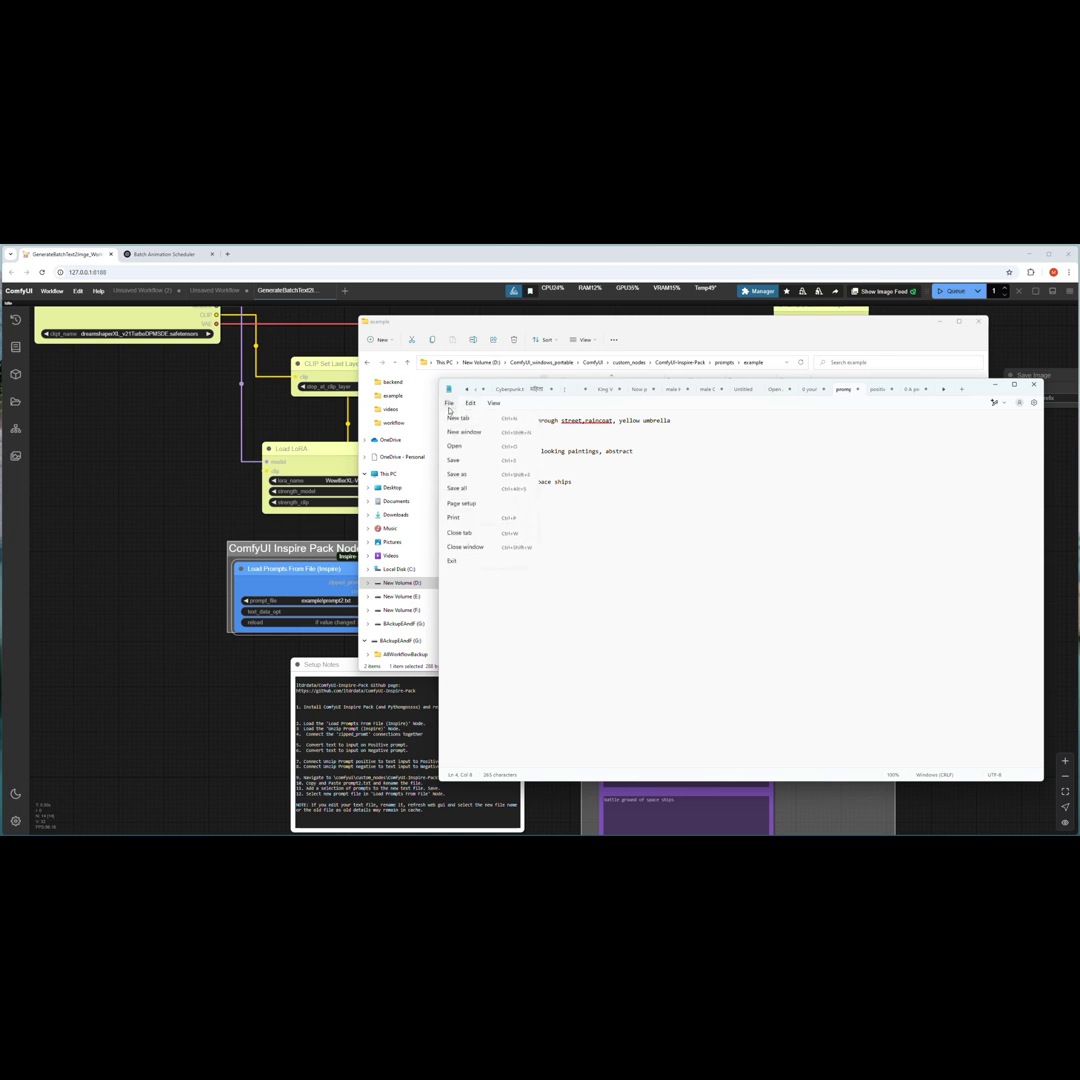
click(458, 461)
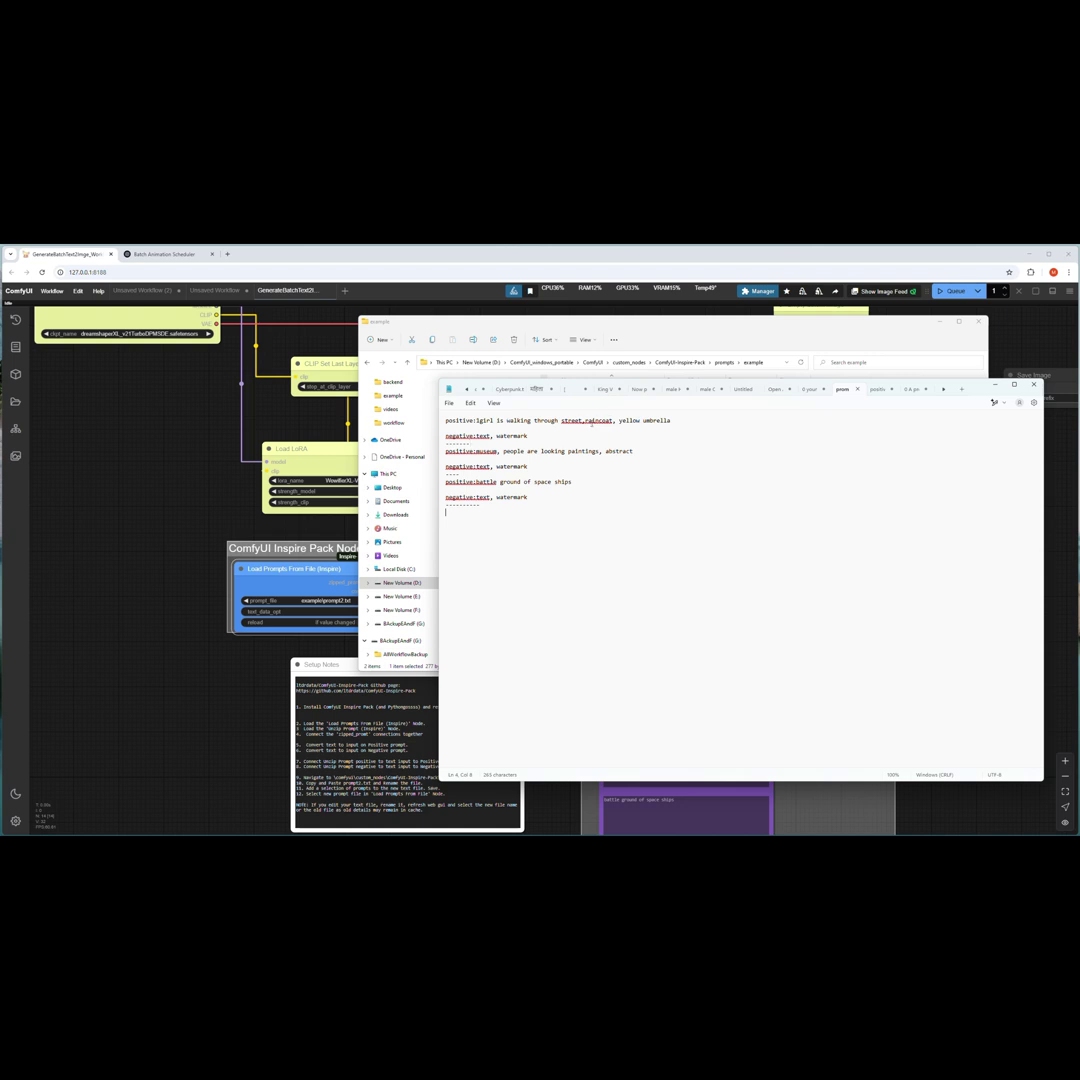
- Check the edited first prompt line, switch back to ComfyUI and examine the layout of the batch workflow
click(586, 421)
click(604, 421)
key(alt+Tab)
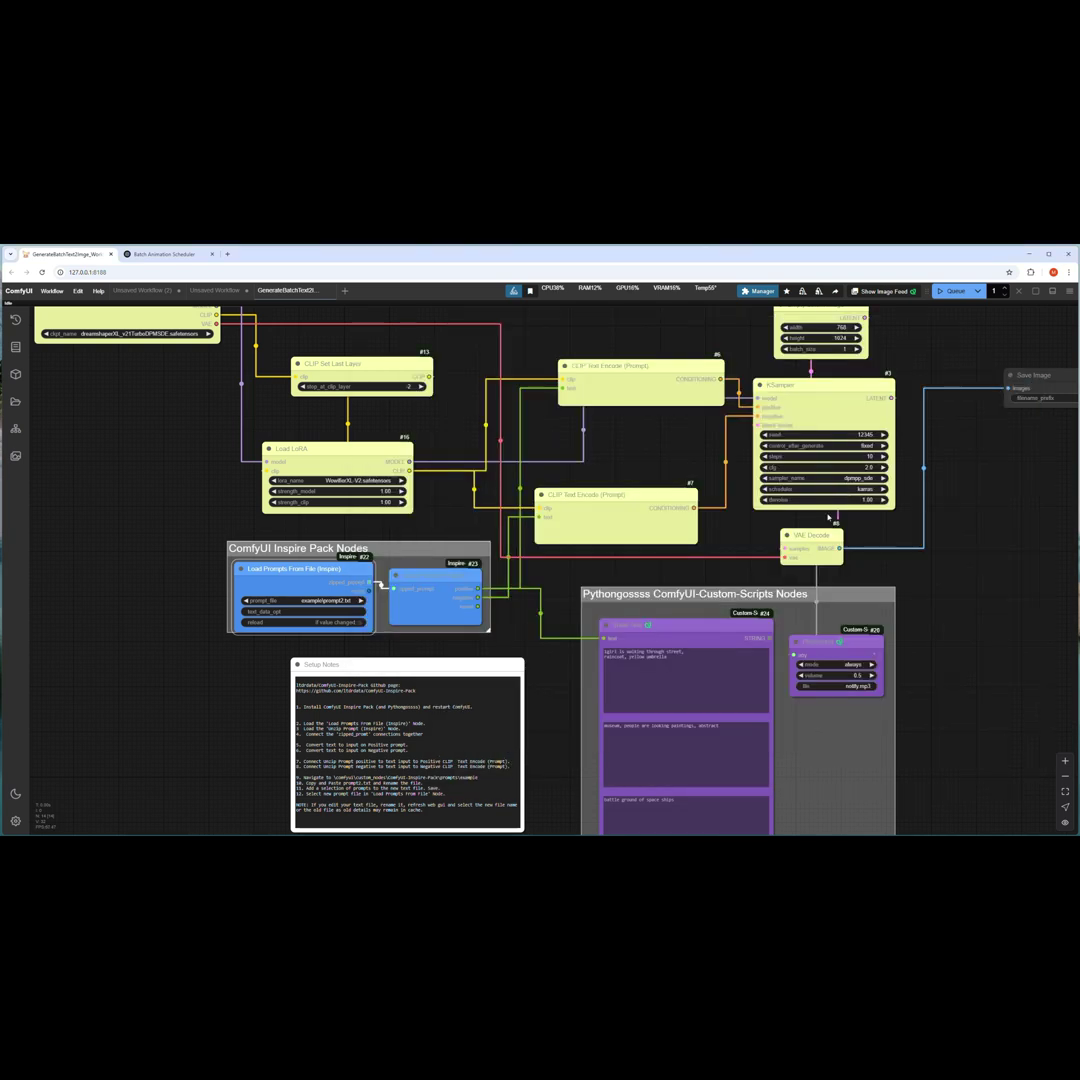
scroll(867, 534, down, 3)
drag(867, 534, 802, 546)
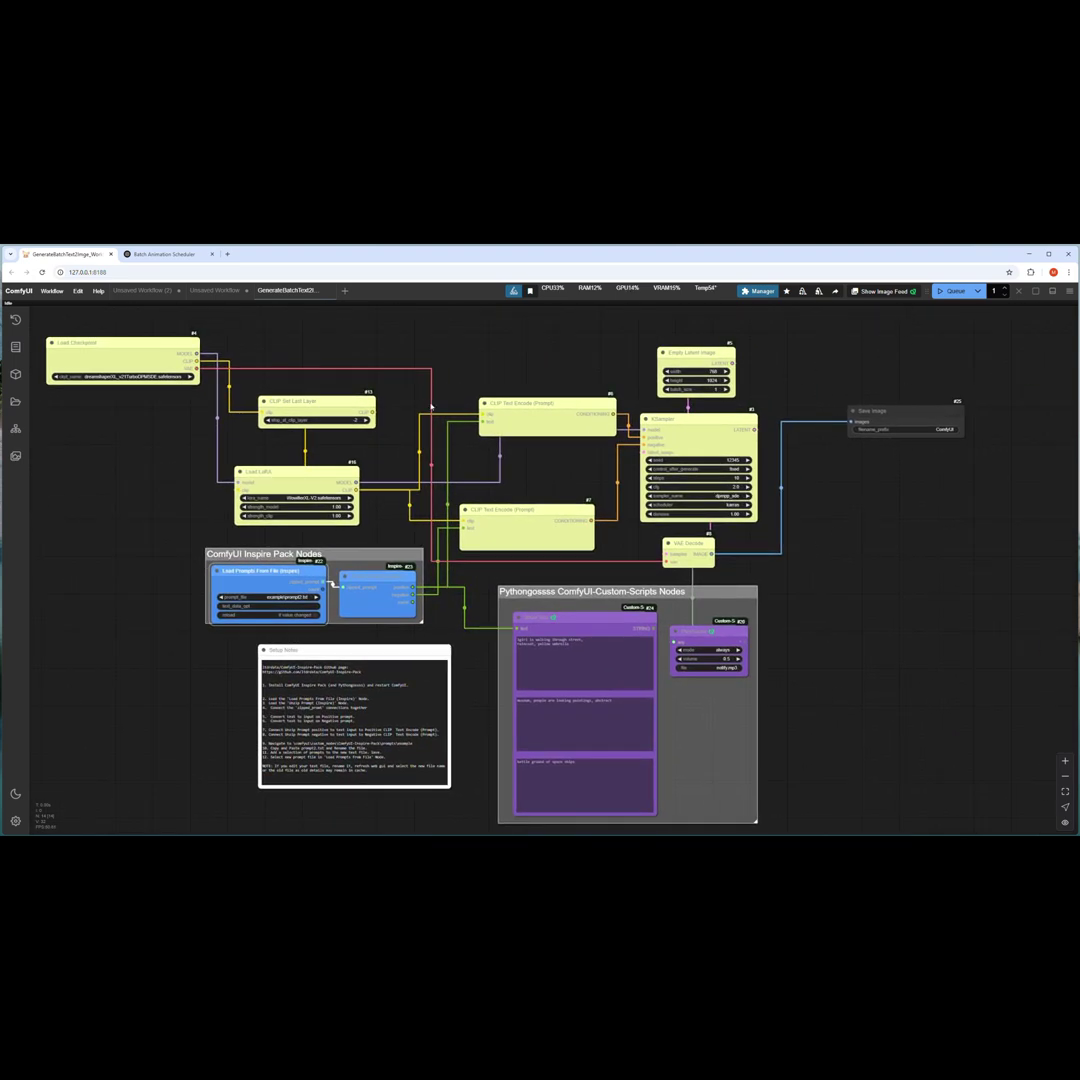
scroll(396, 412, up, 2)
- Read the Setup Notes on the prompts\example folder, prompt file renaming and cached details, referring to the folder in File Explorer
key(alt+Tab)
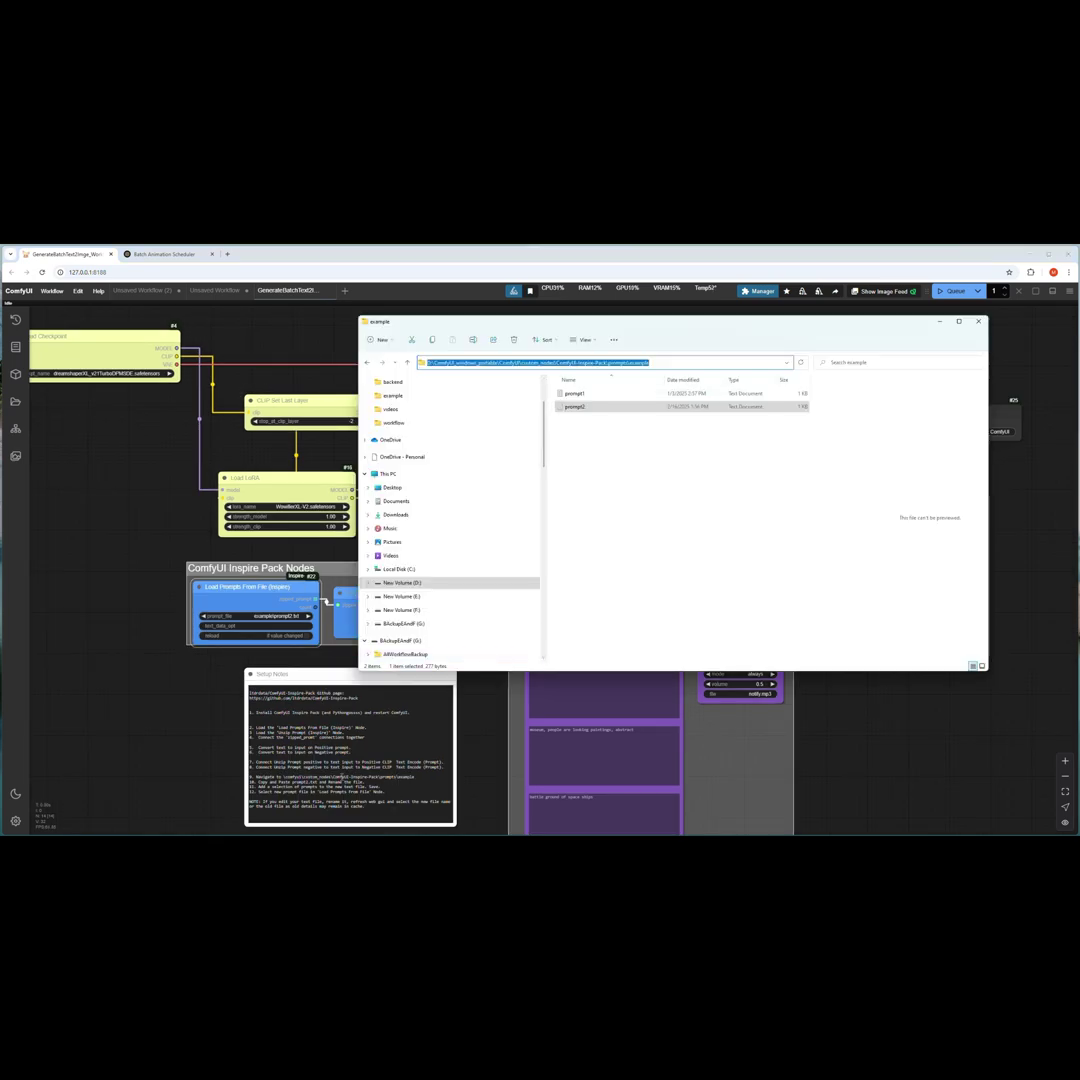
key(alt+Tab)
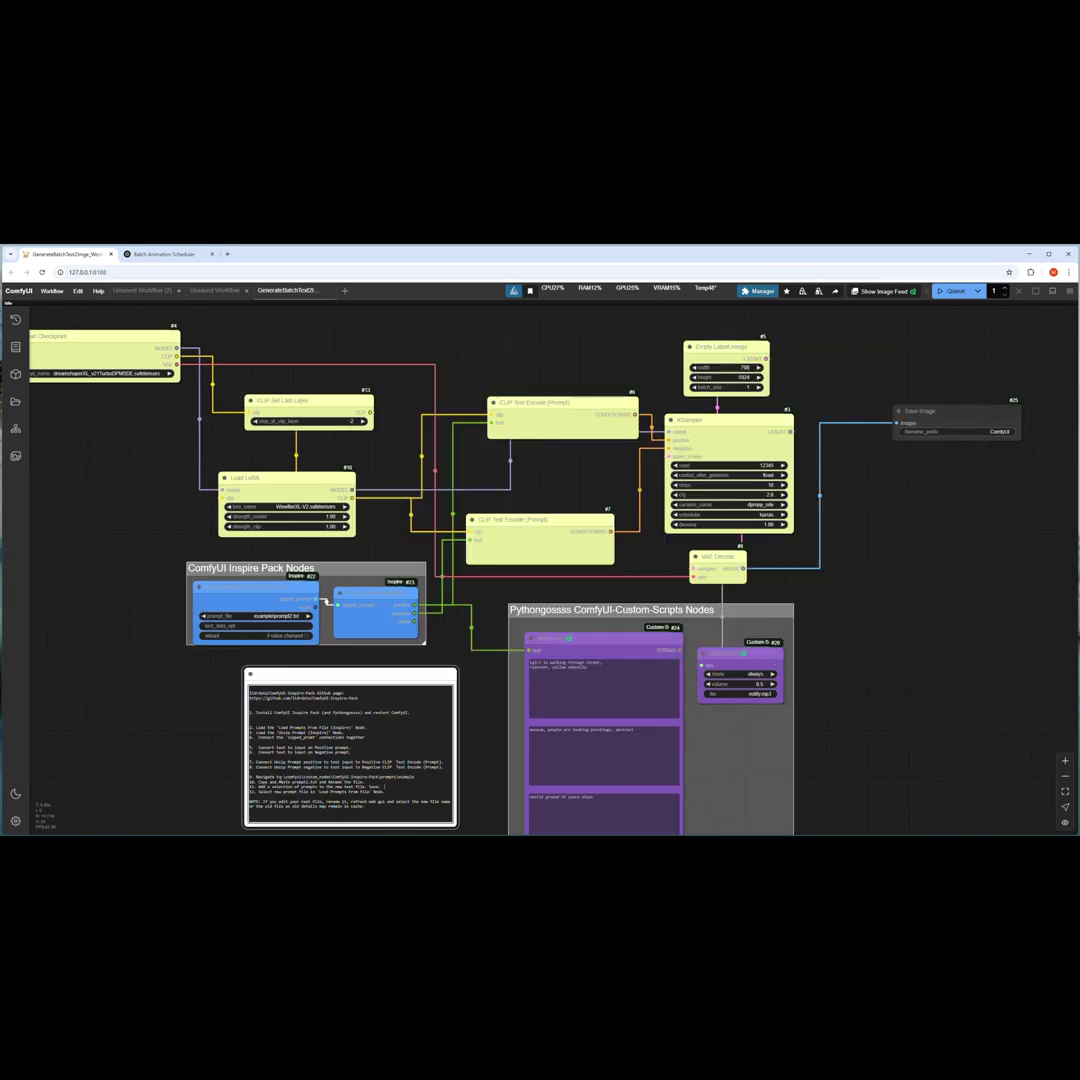
scroll(207, 775, up, 5)
drag(229, 755, 209, 680)
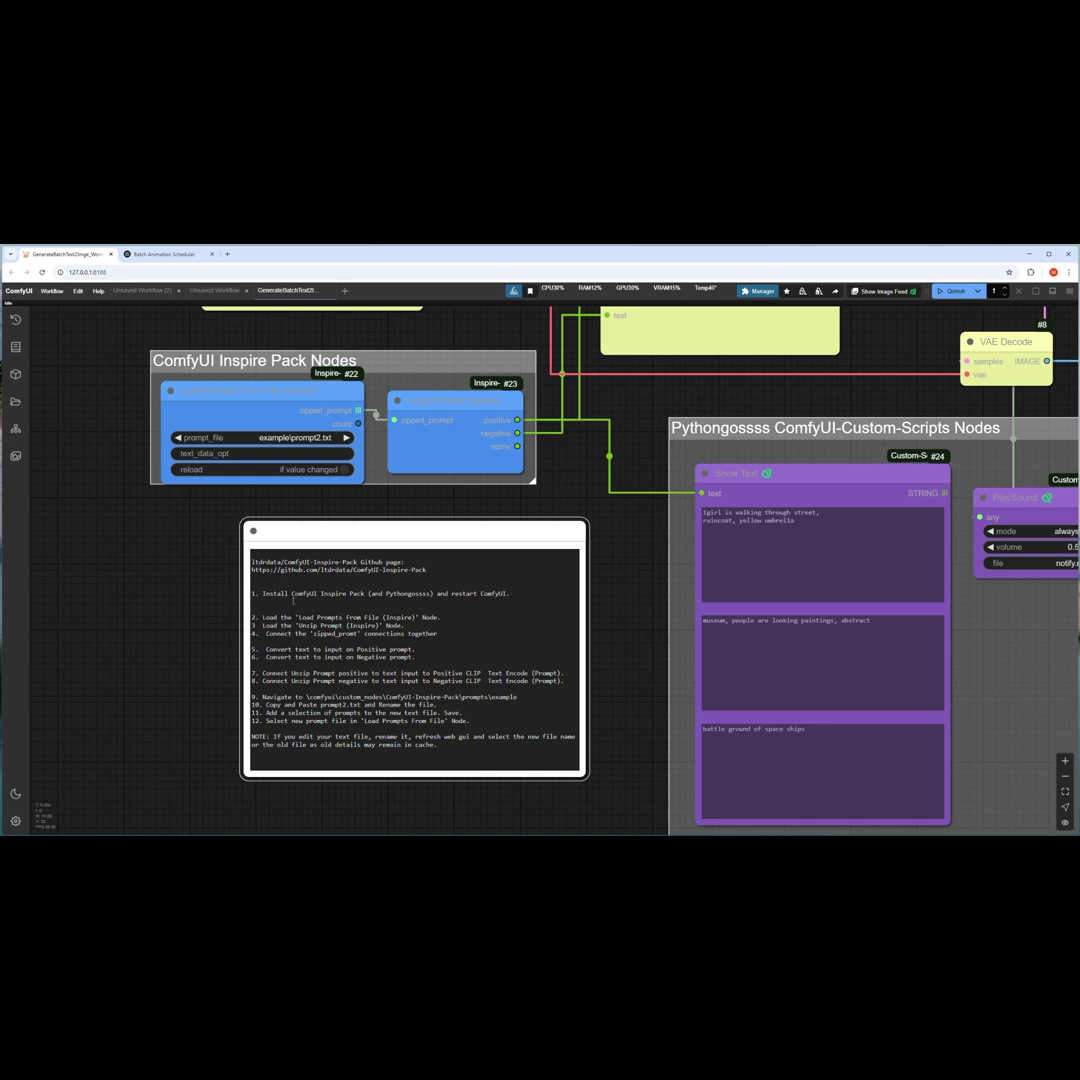
drag(283, 697, 289, 761)
click(314, 758)
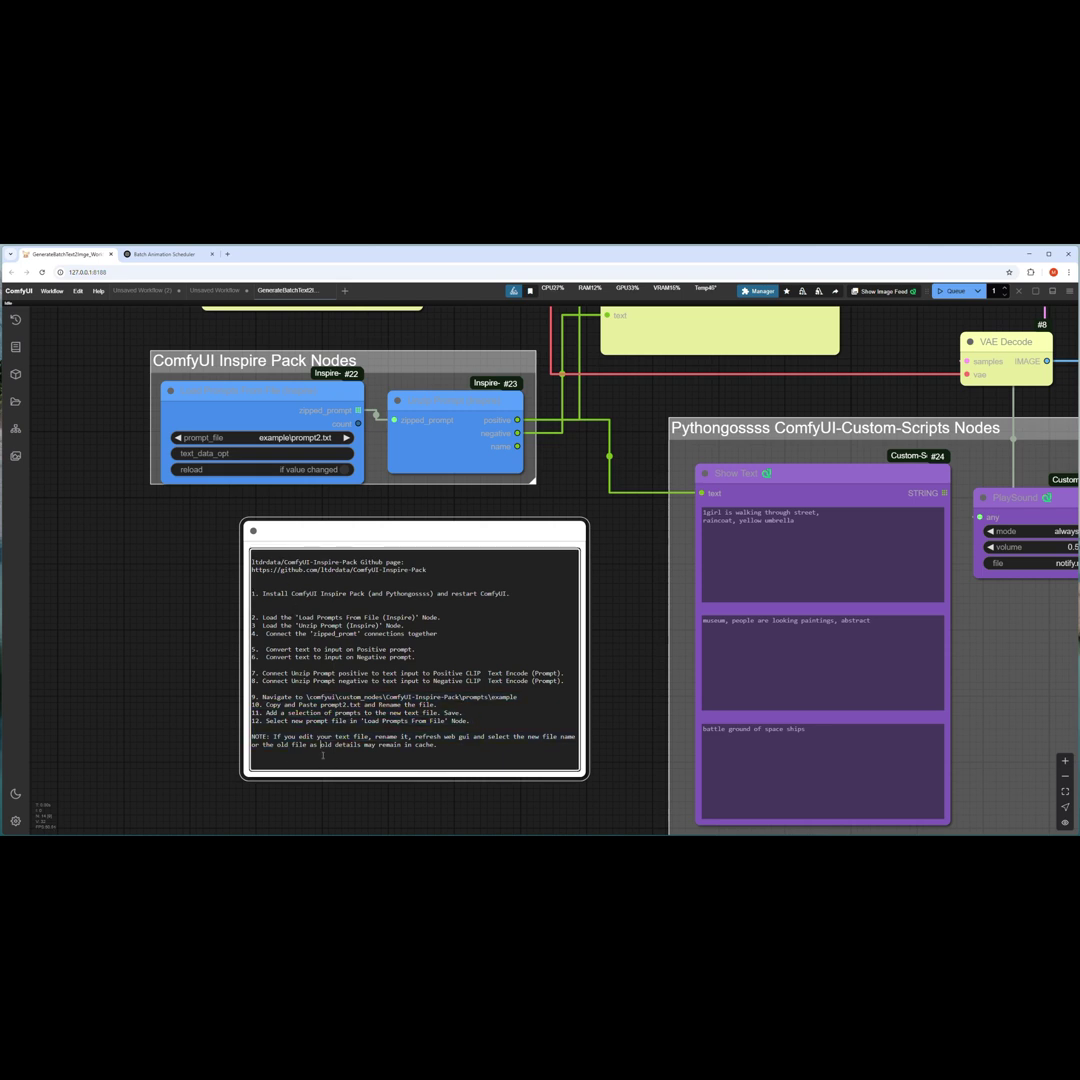
scroll(211, 758, down, 7)
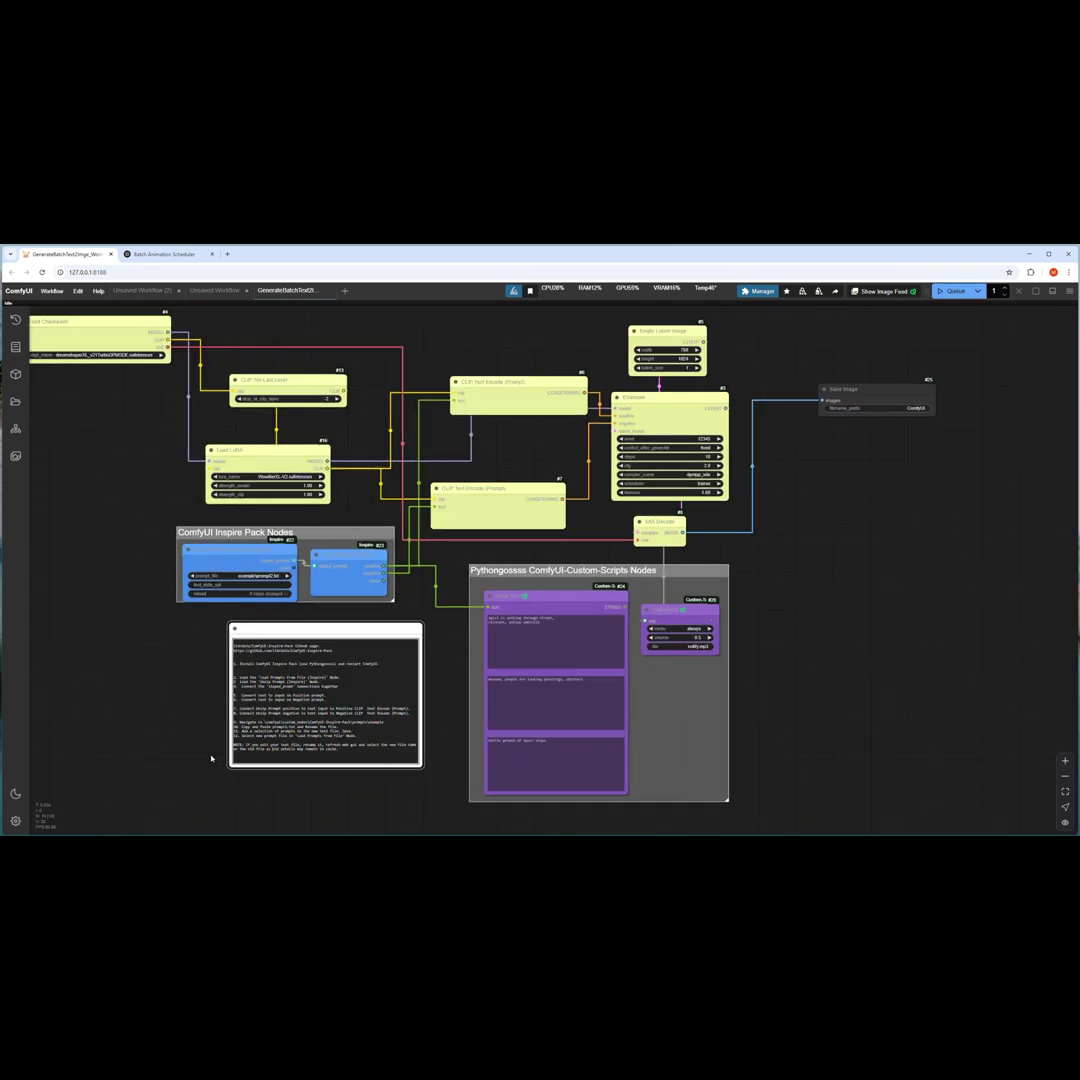
scroll(211, 758, up, 1)
drag(148, 646, 190, 658)
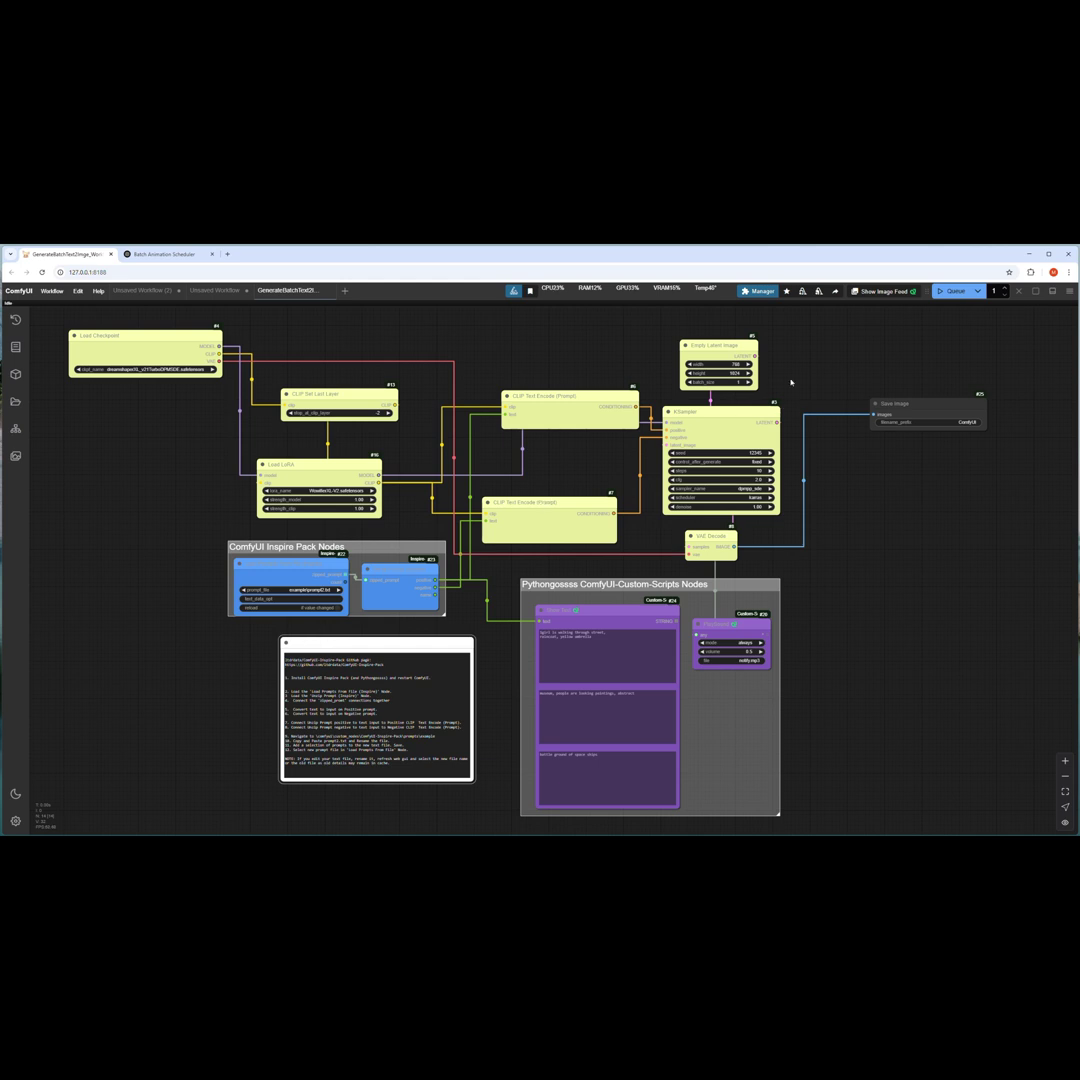
drag(791, 382, 827, 390)
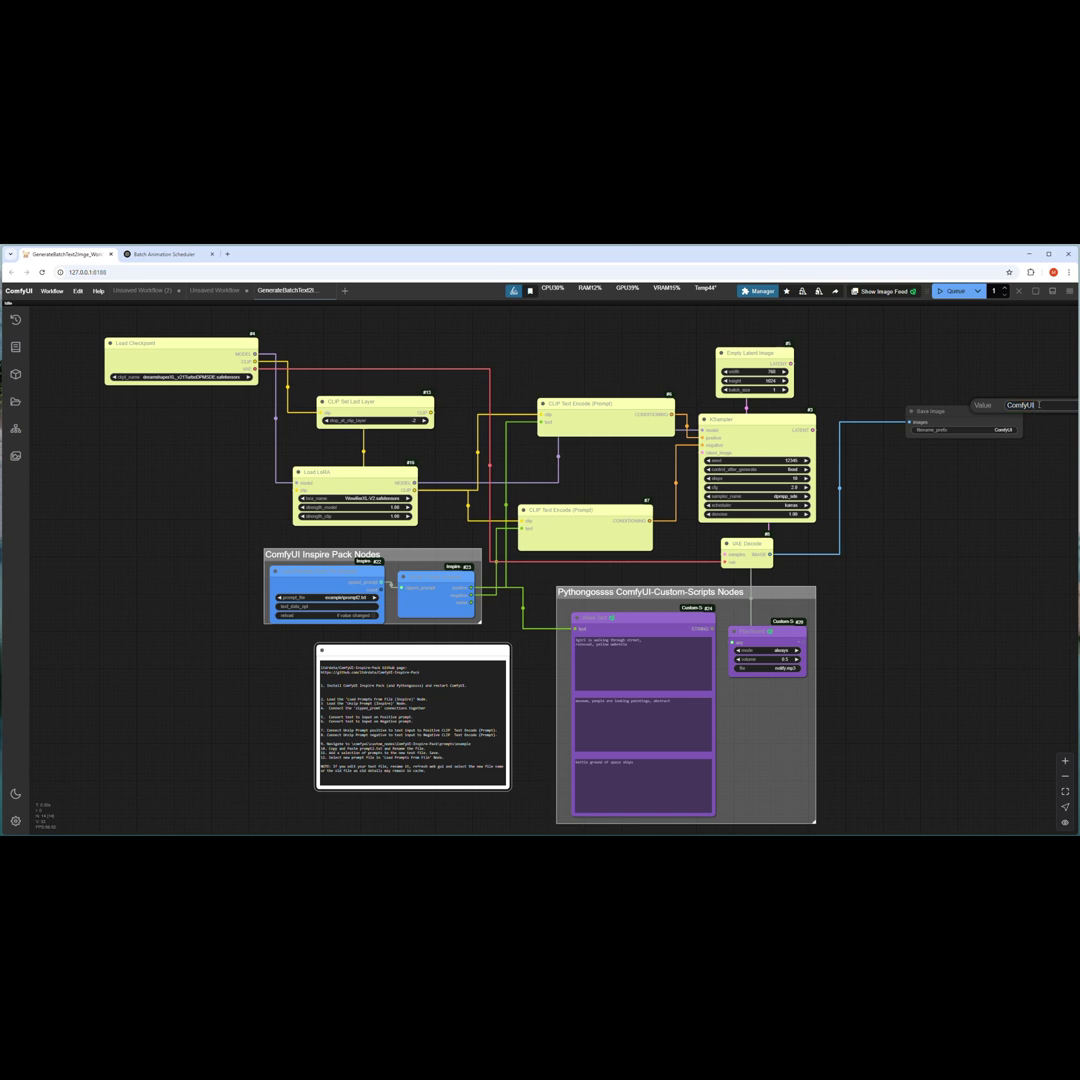
text(Batch_)
key(Return)
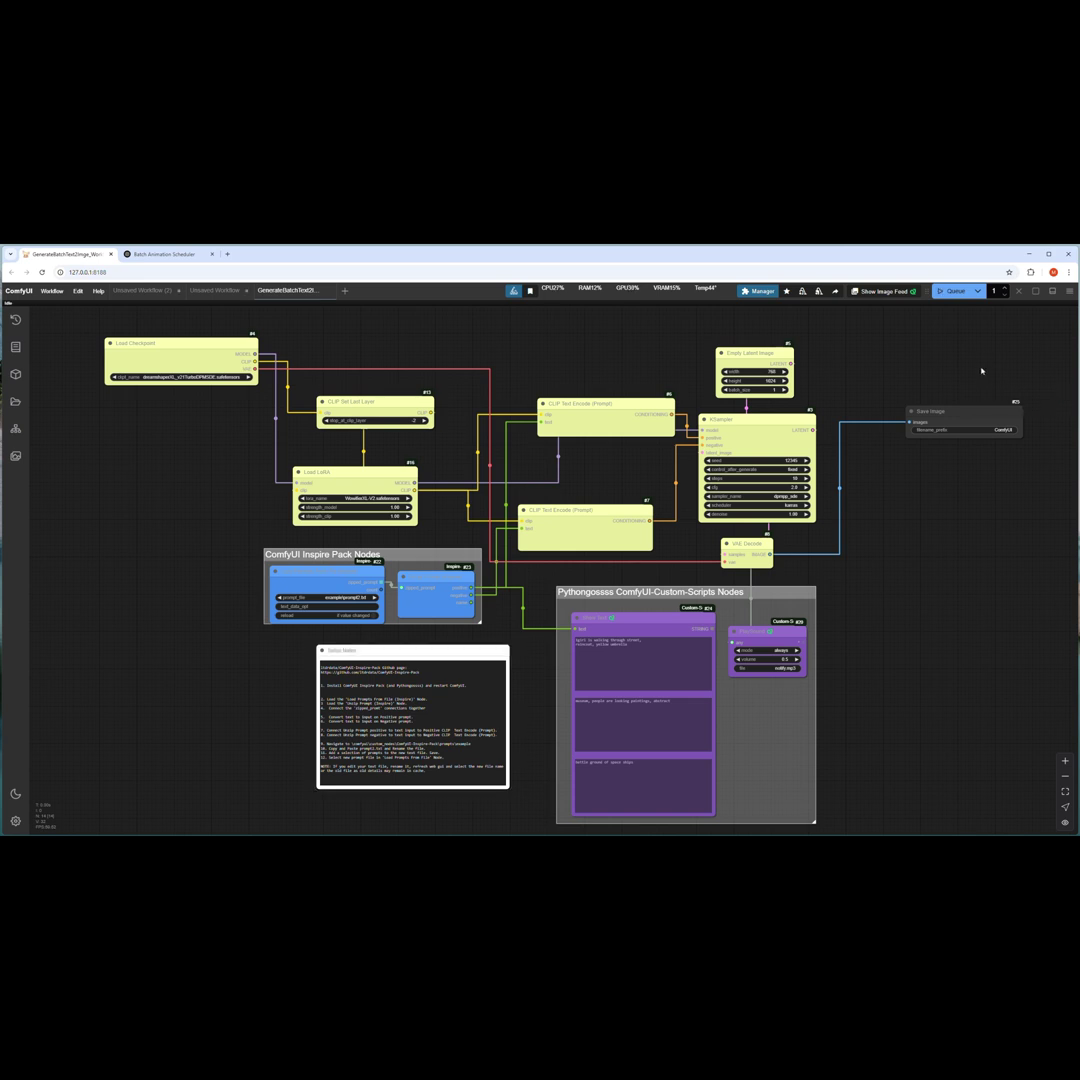
- Set the Save Image node's filename prefix to bacthComfyUI
click(985, 431)
key(Home)
text(bacth)
key(Return)
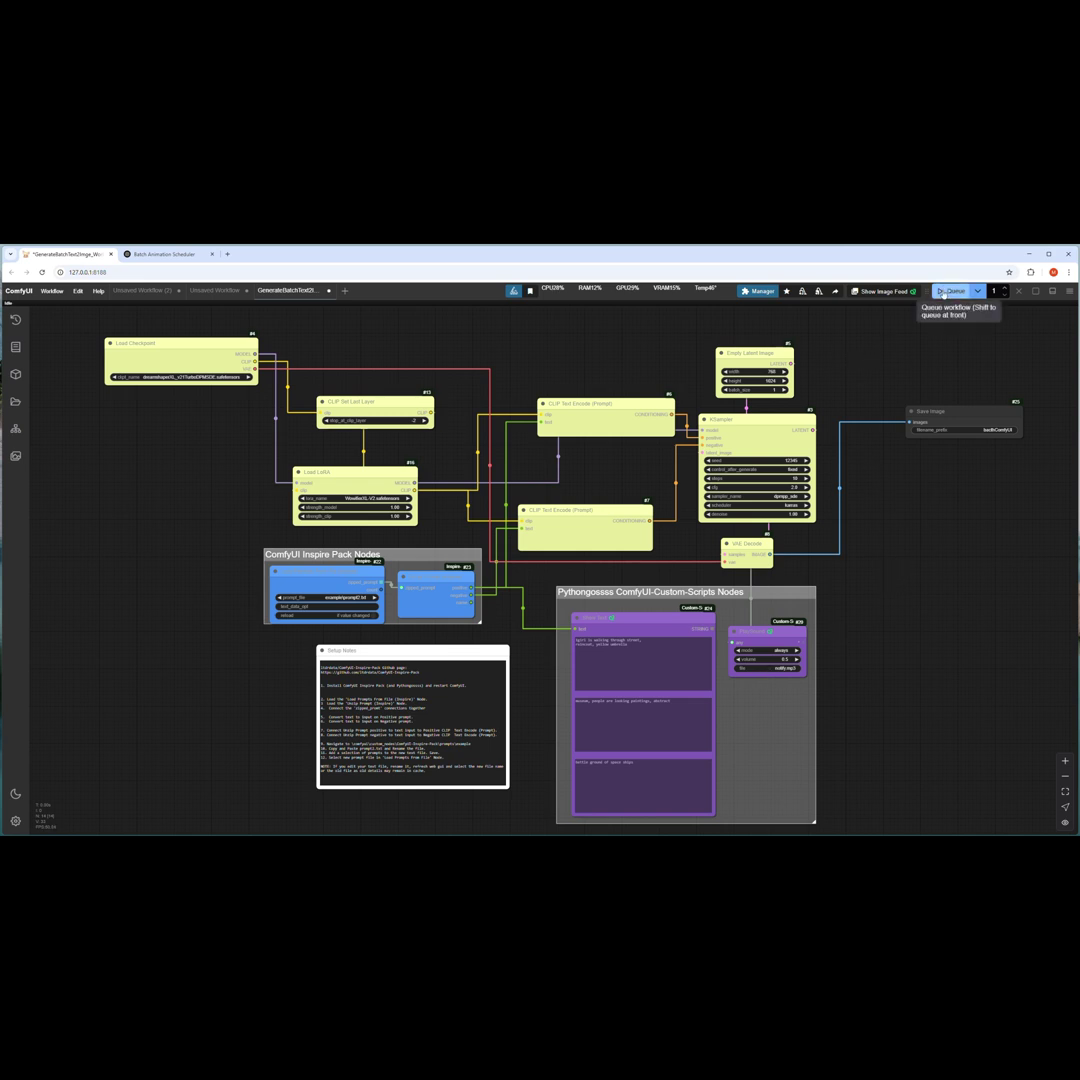
- Queue the batch workflow and enlarge the Save Image node to make its image previews larger
click(943, 292)
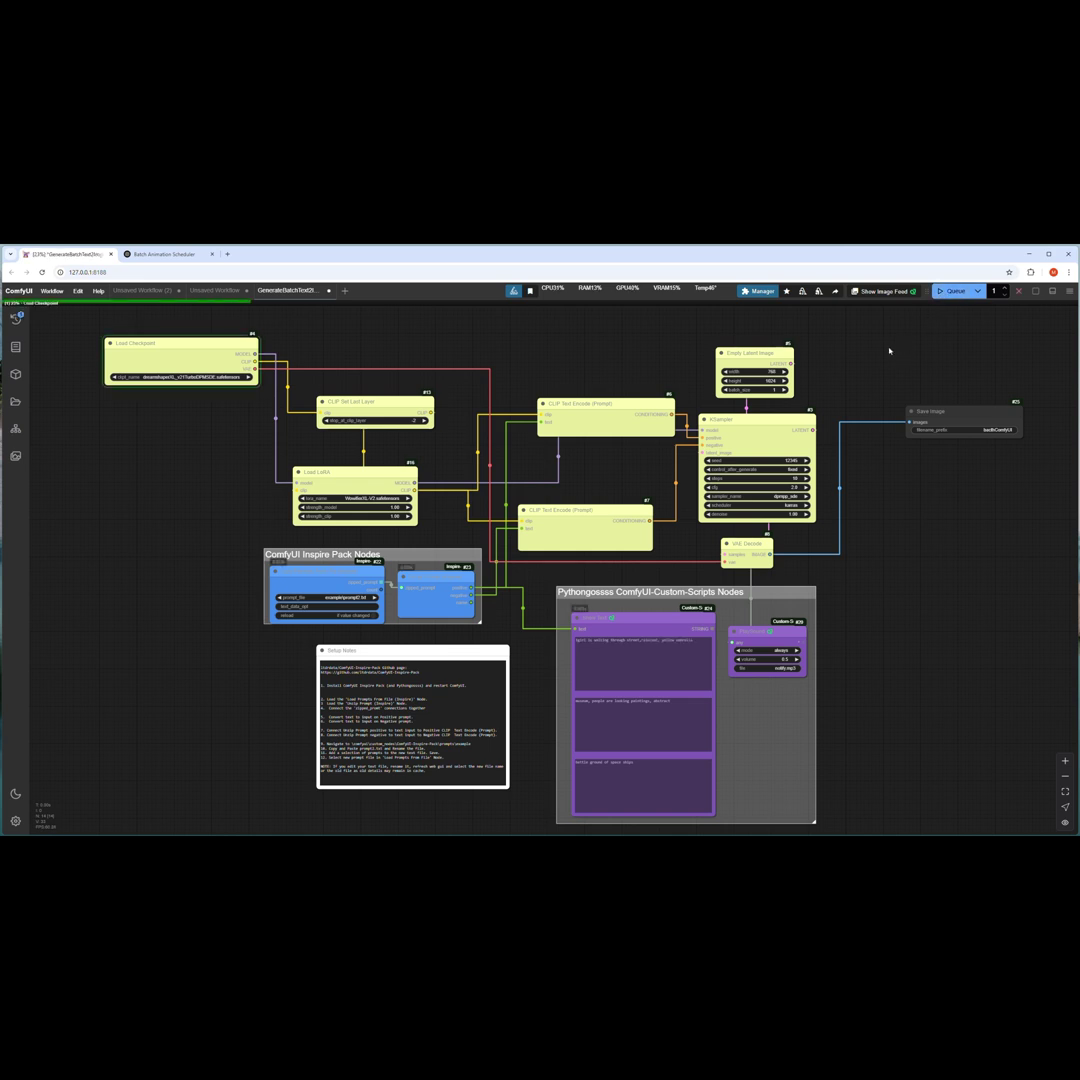
drag(889, 357, 825, 356)
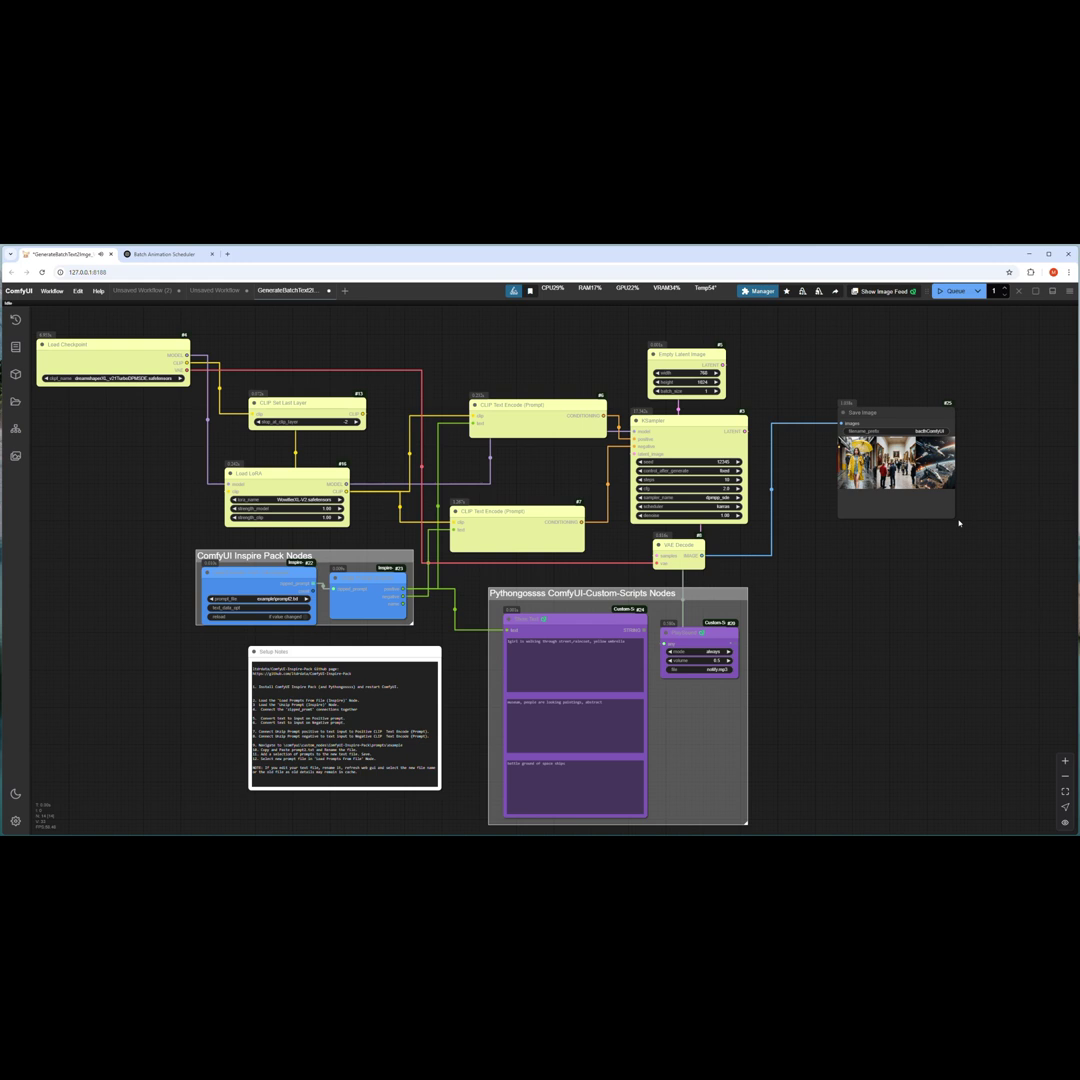
drag(953, 518, 1024, 694)
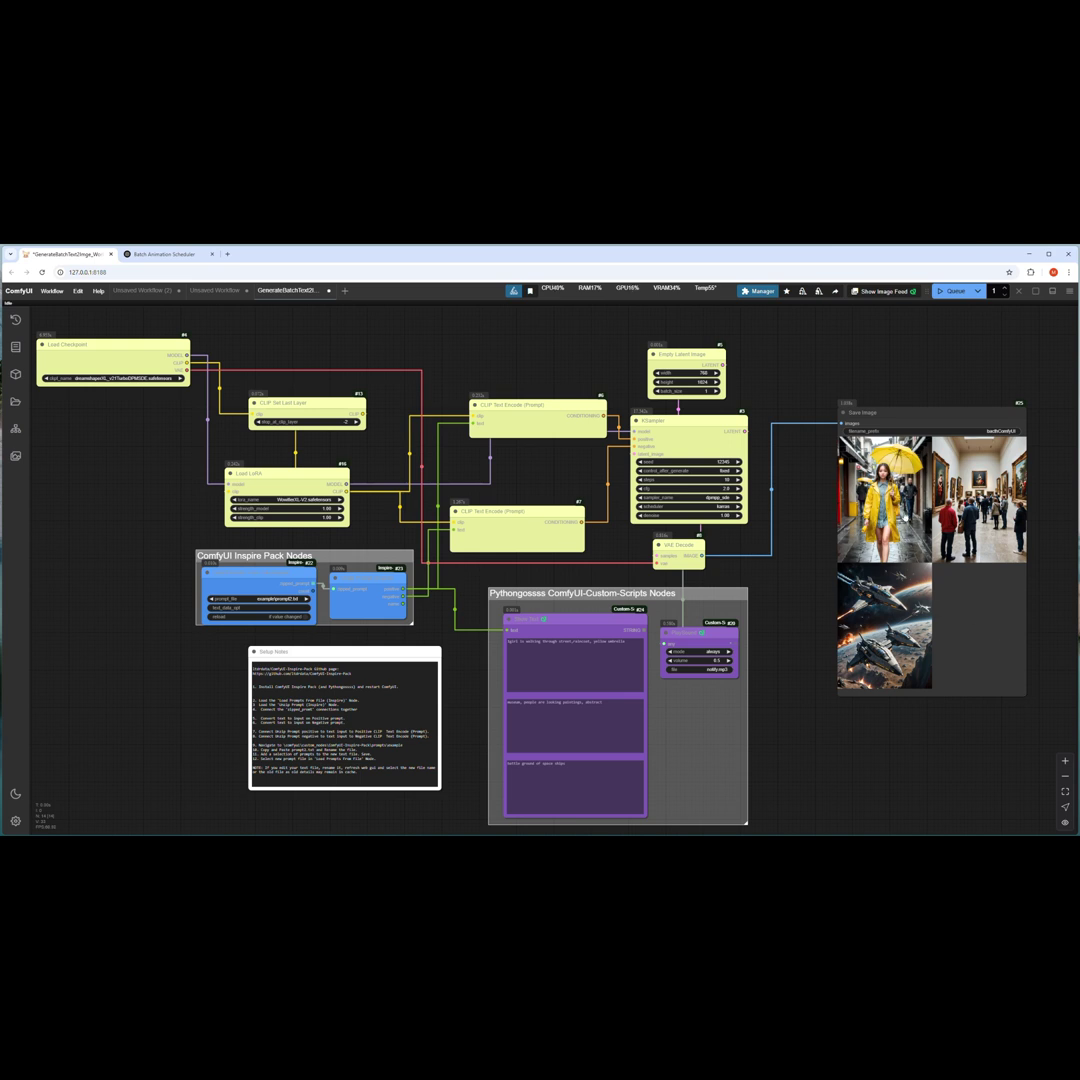
- View the generated images one by one in the Save Image node, from the yellow umbrella picture to the space battle
click(884, 500)
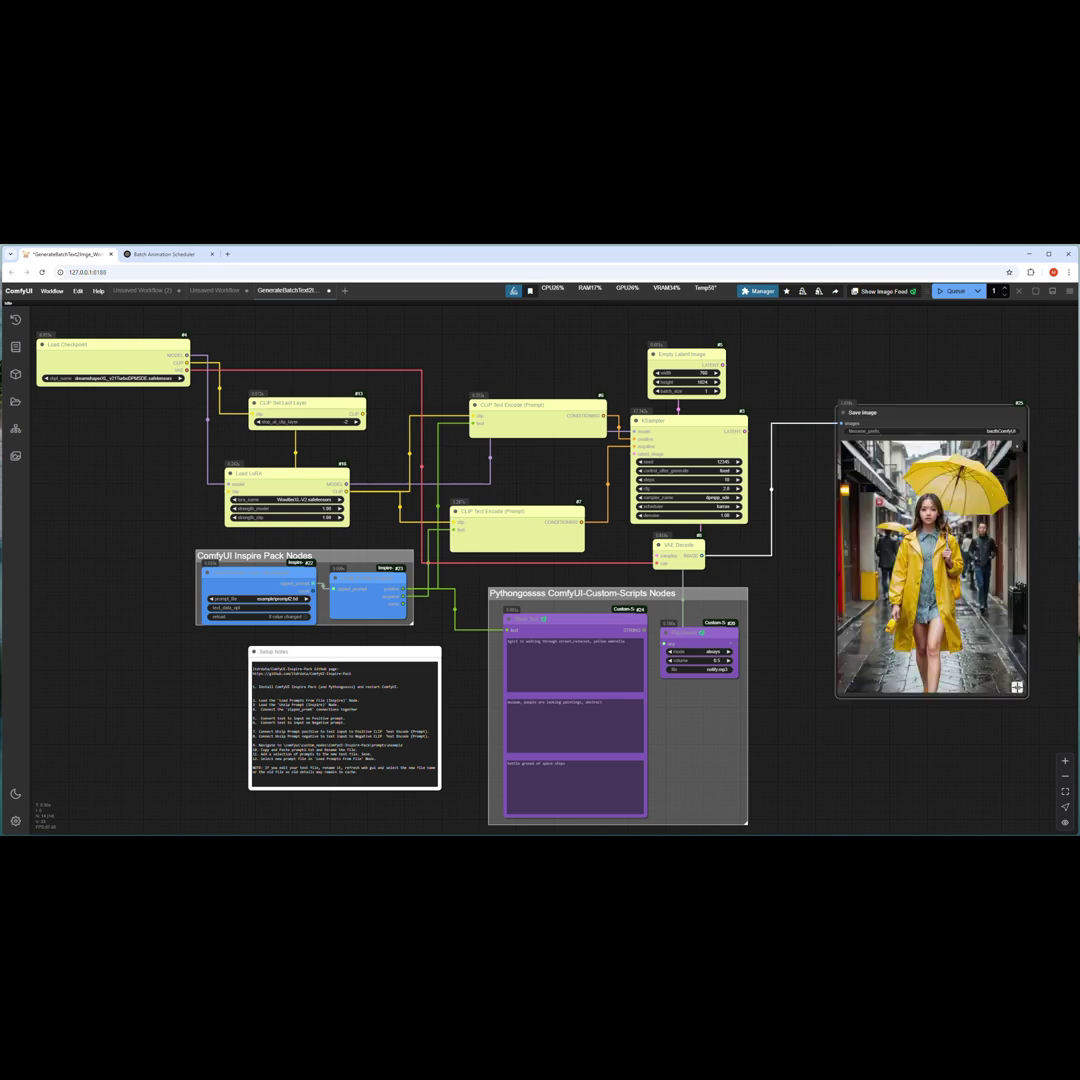
click(1017, 688)
click(1017, 688)
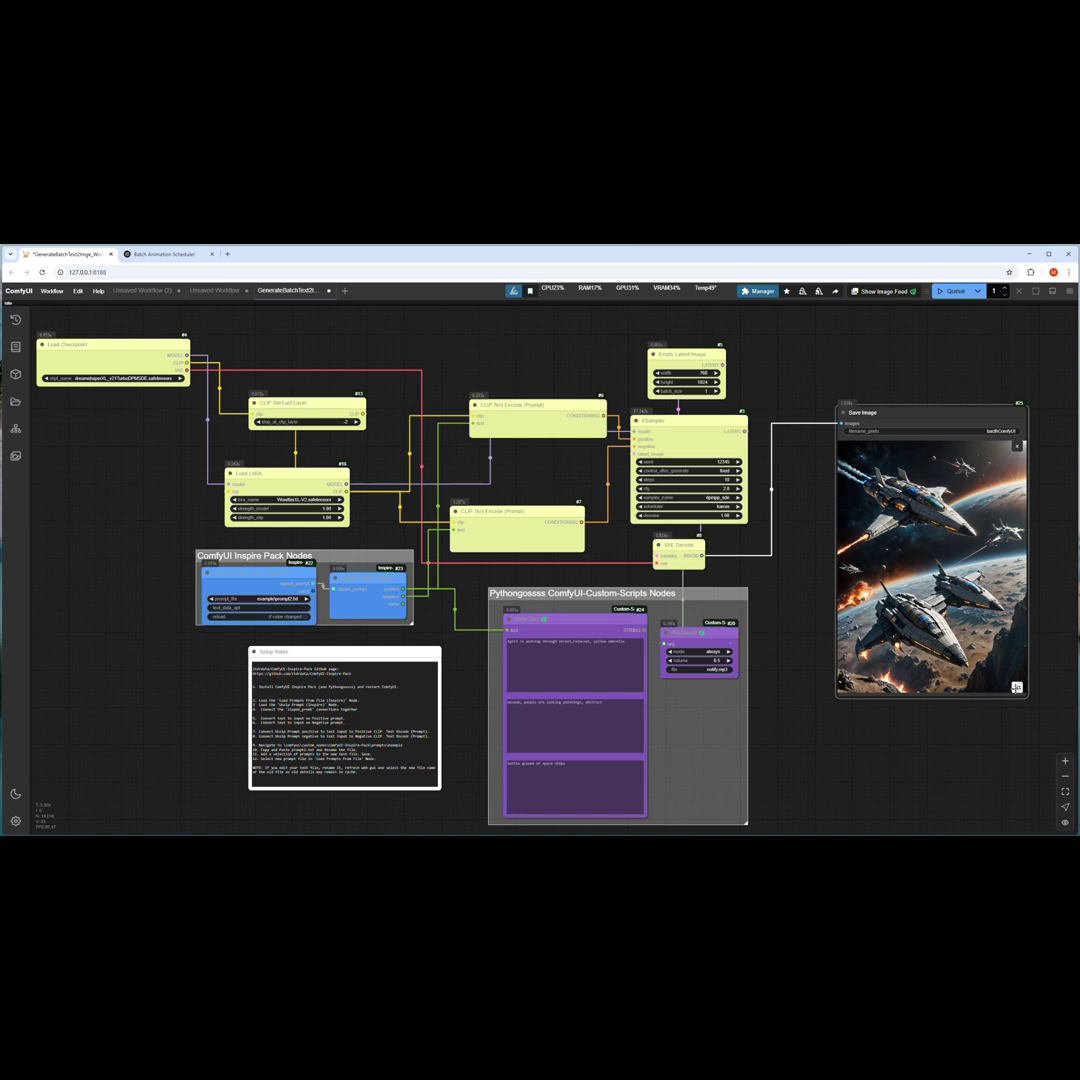
- Switch to Notepad with prompt2 and copy the three travel prompts for Paris, Venice and Tokyo from the neighbouring file, including negatives and separators
mouse_move(814, 845)
right_click(814, 845)
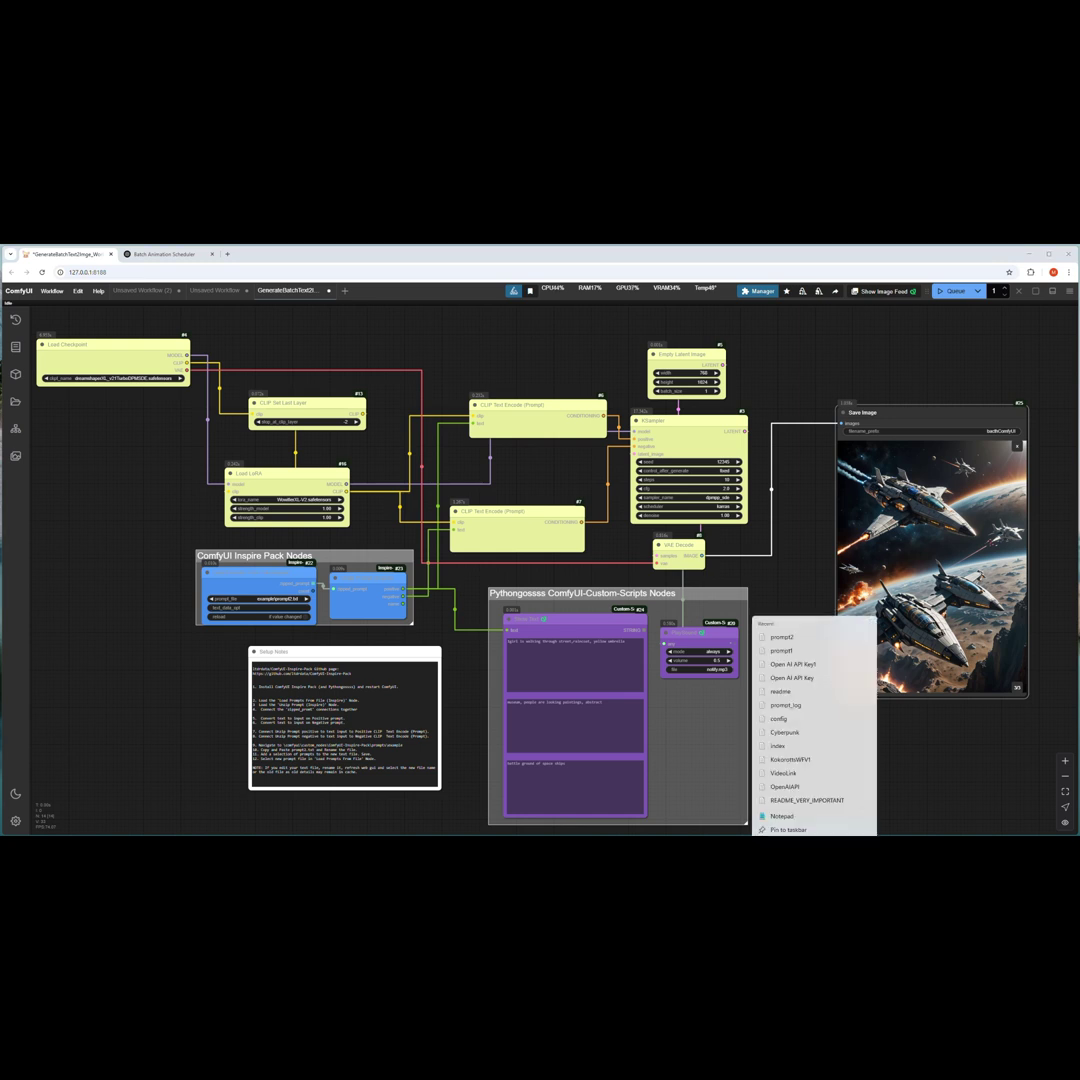
click(770, 644)
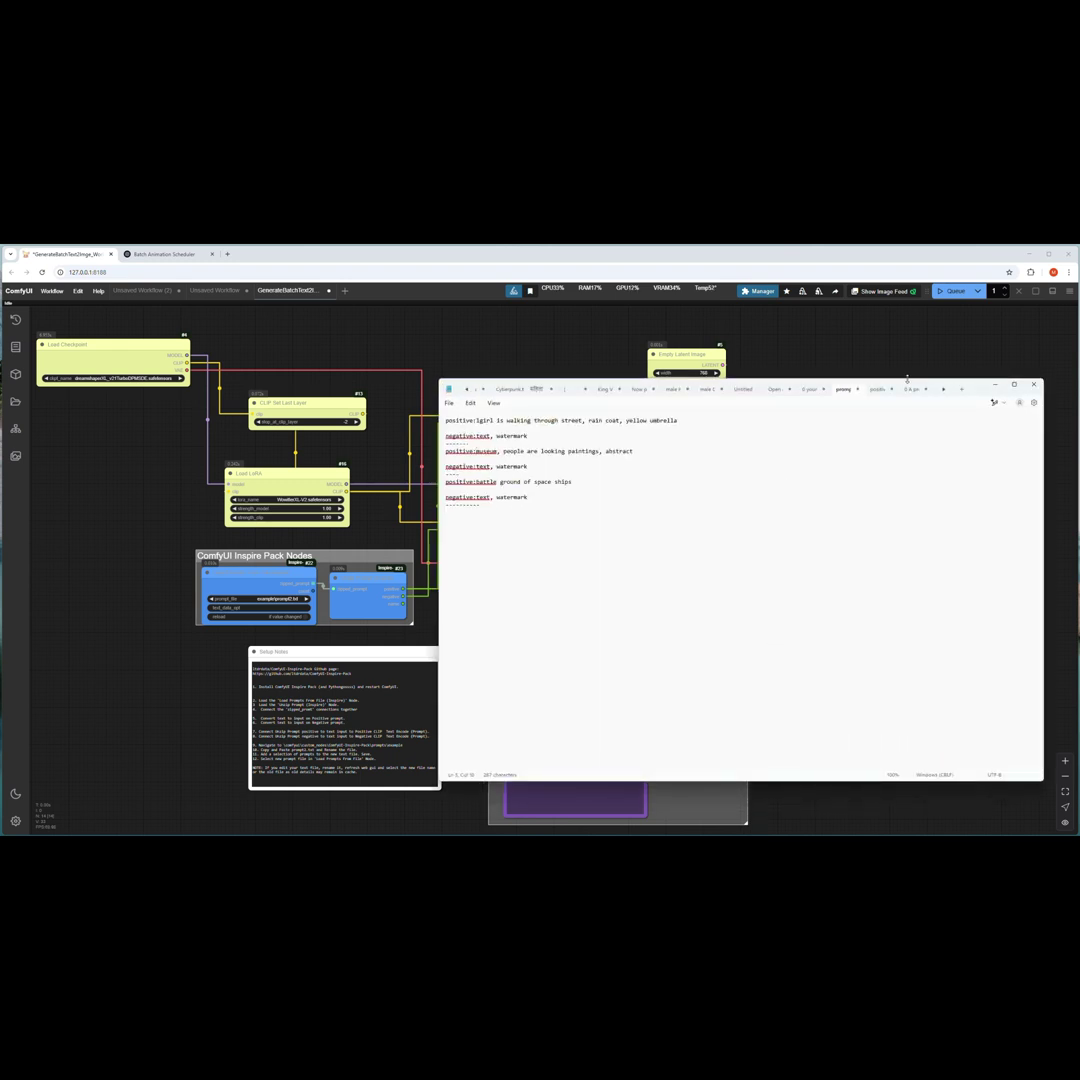
click(876, 389)
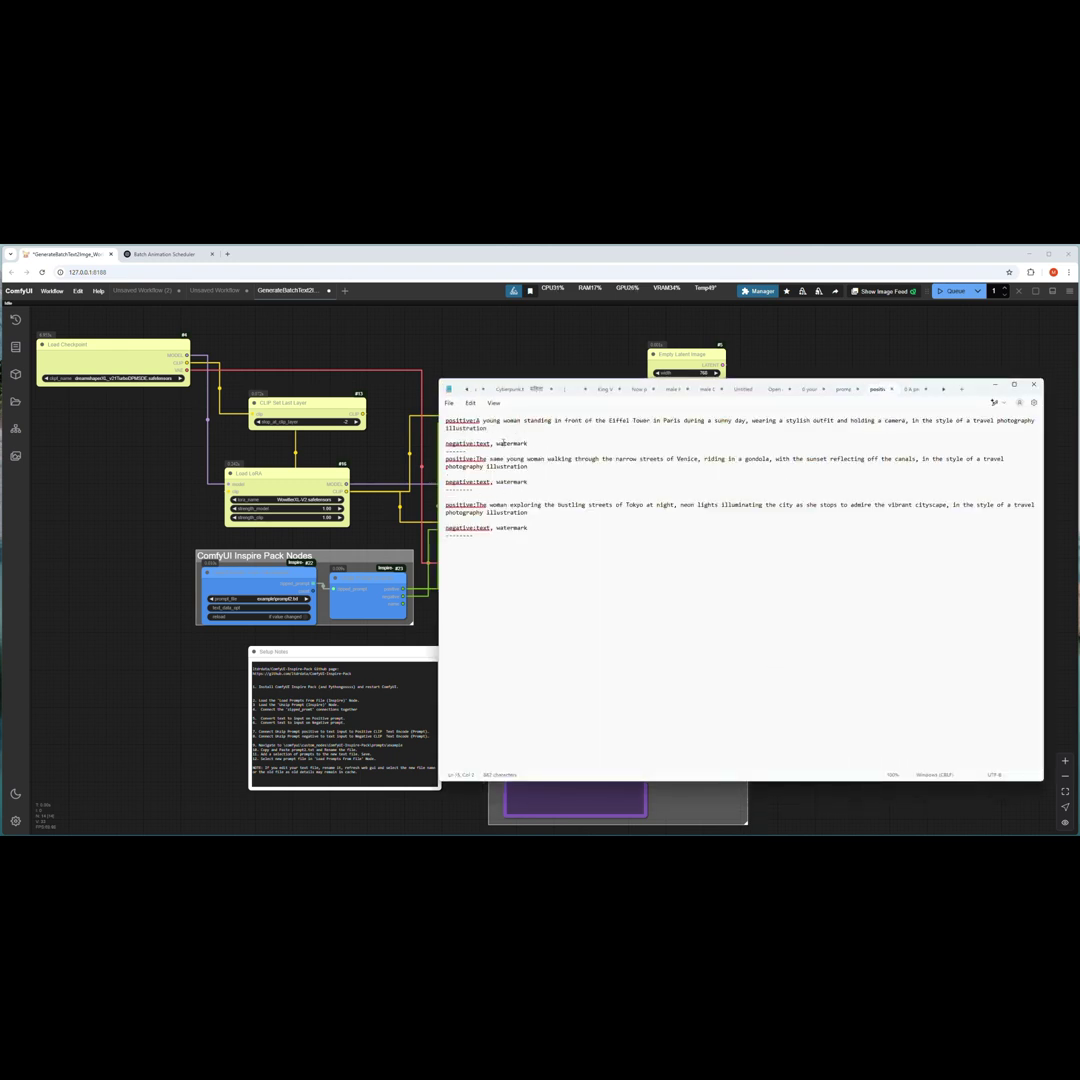
drag(446, 420, 478, 540)
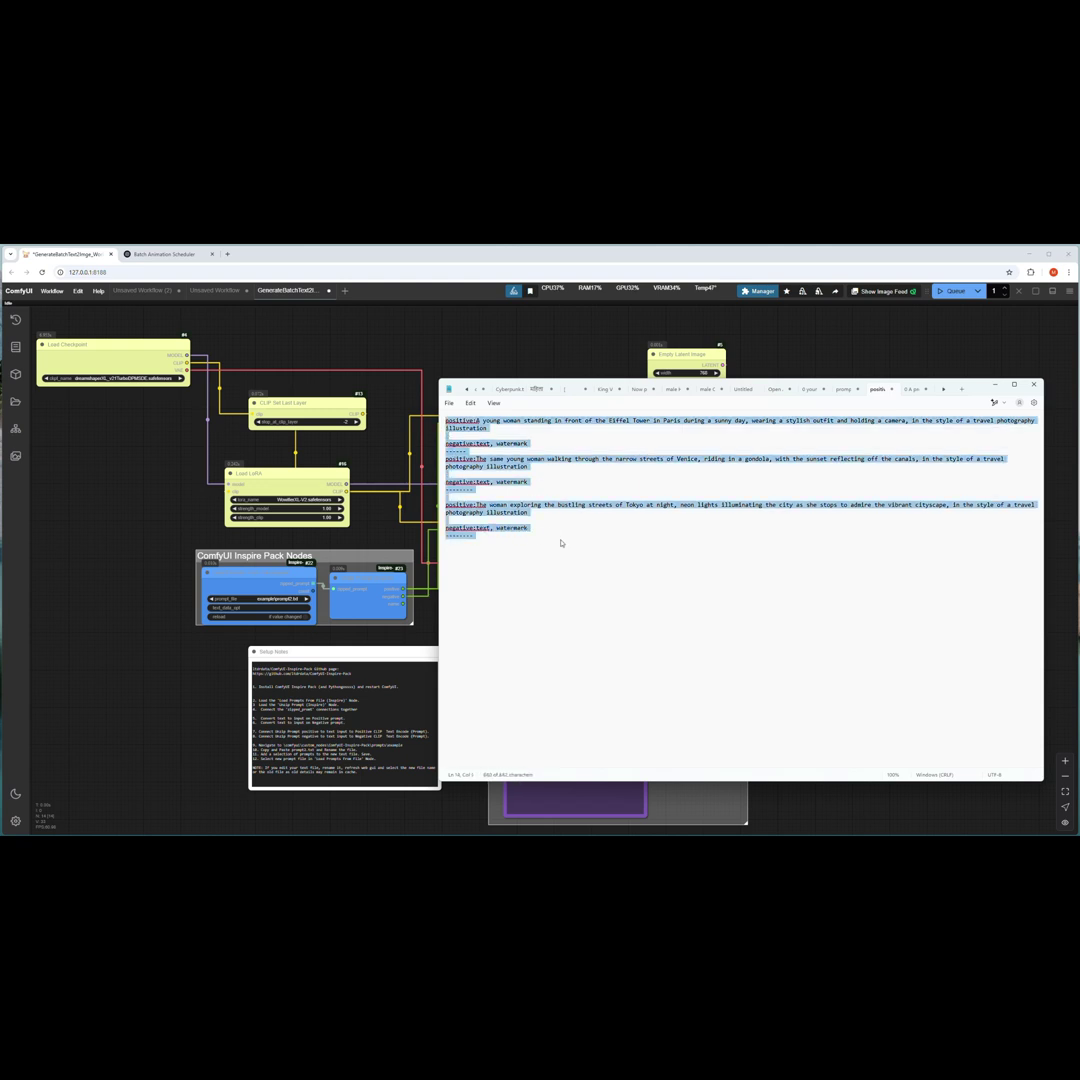
right_click(479, 511)
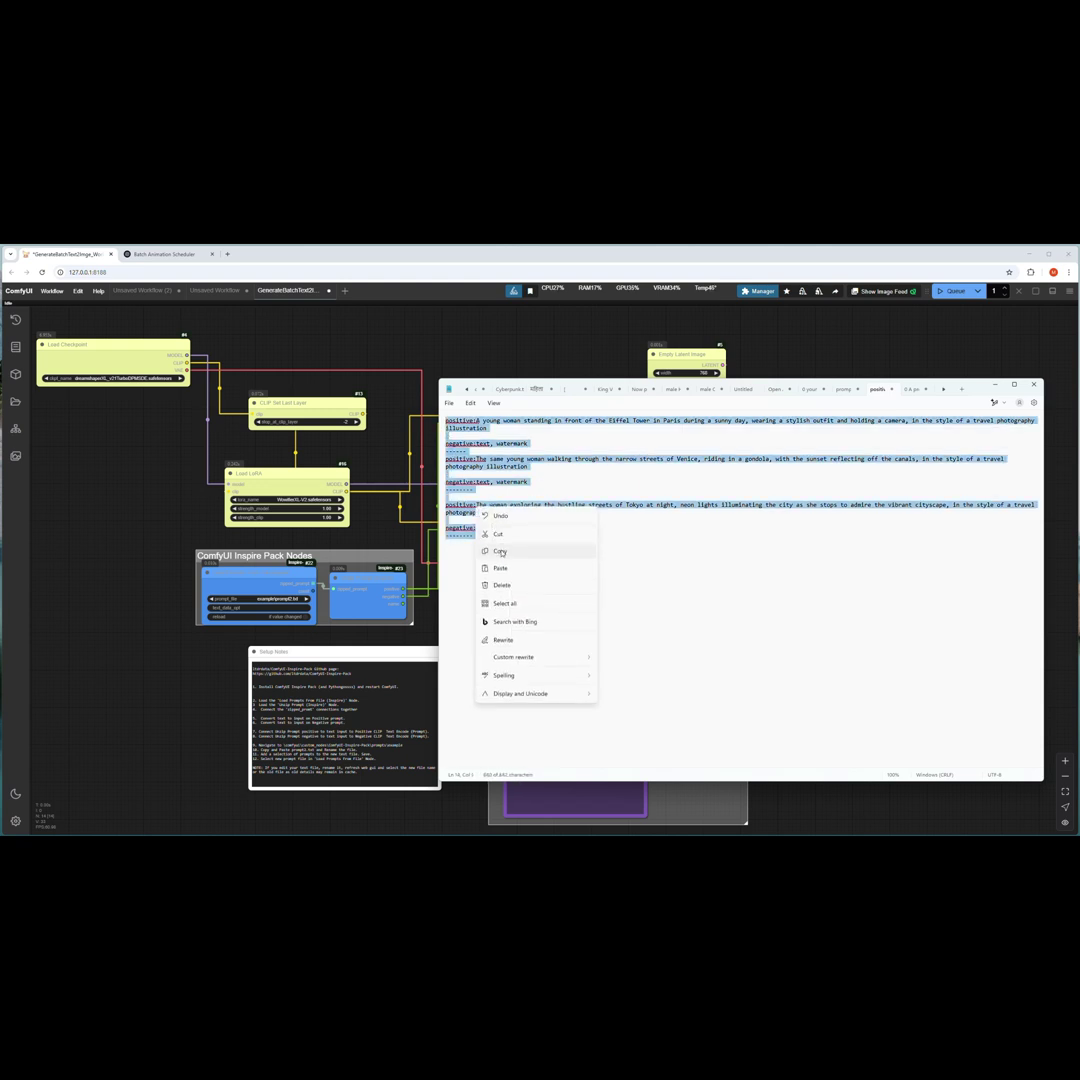
click(500, 551)
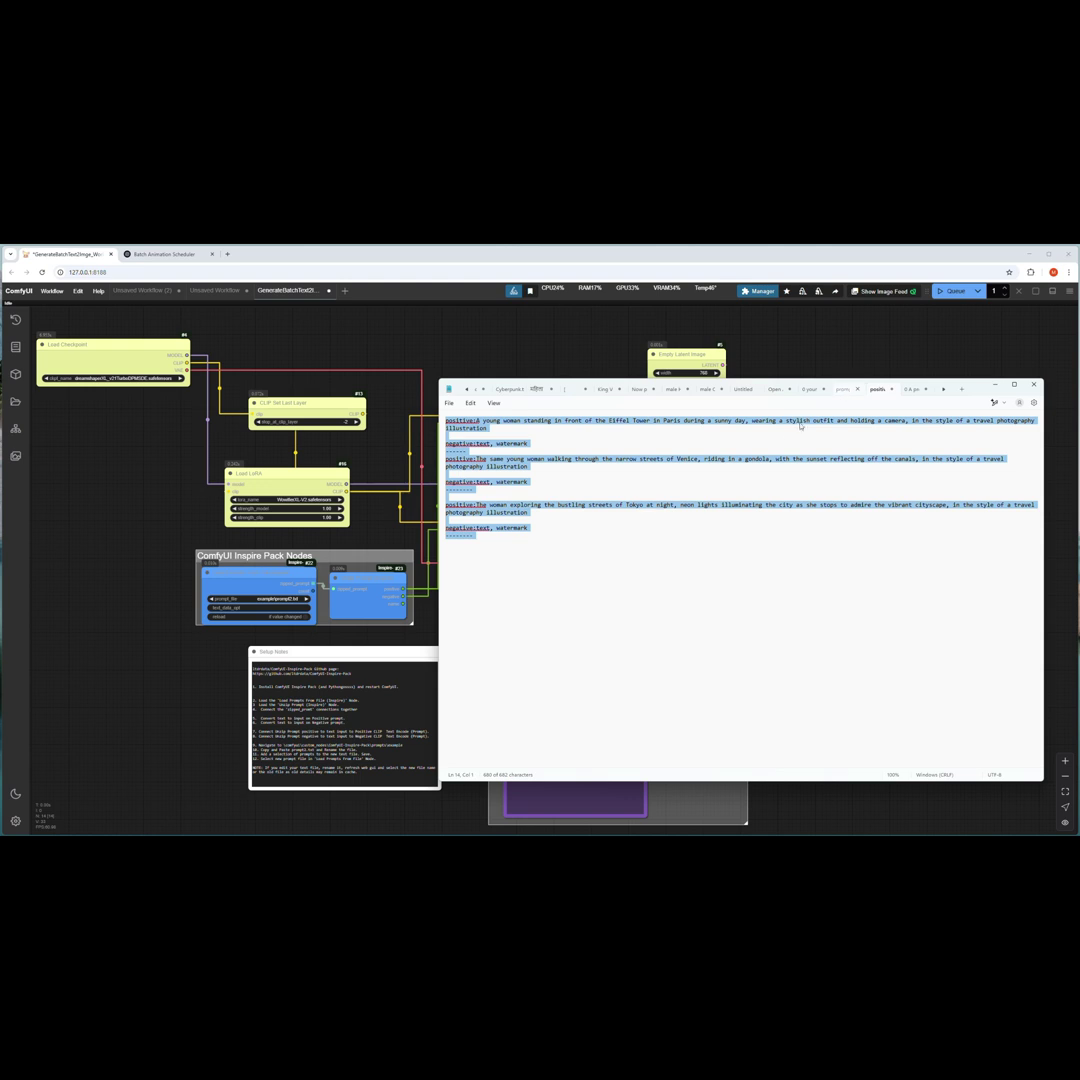
- Paste the copied prompts below the space ships prompt in prompt2, save the file and return to ComfyUI
click(844, 390)
click(591, 529)
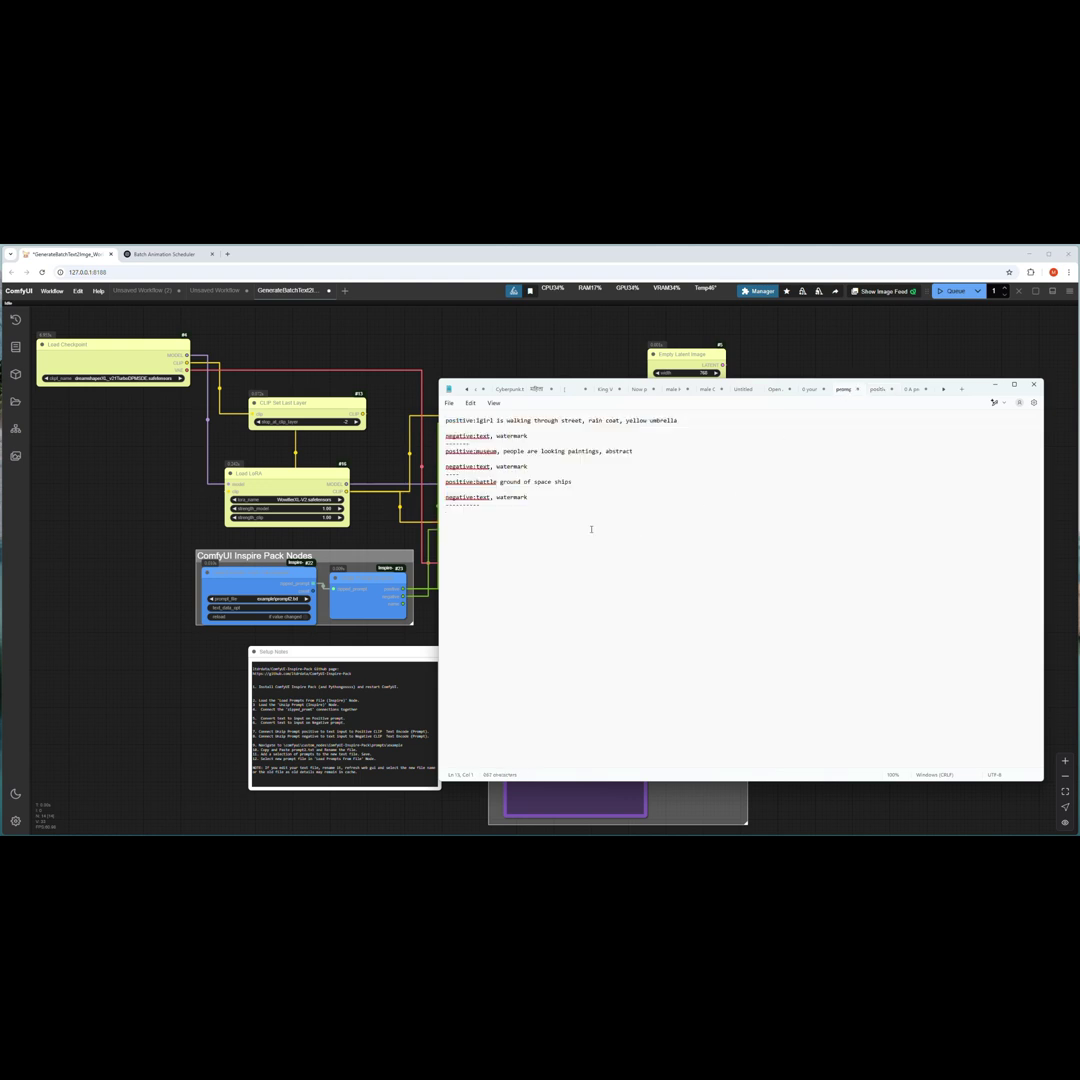
key(ctrl+v)
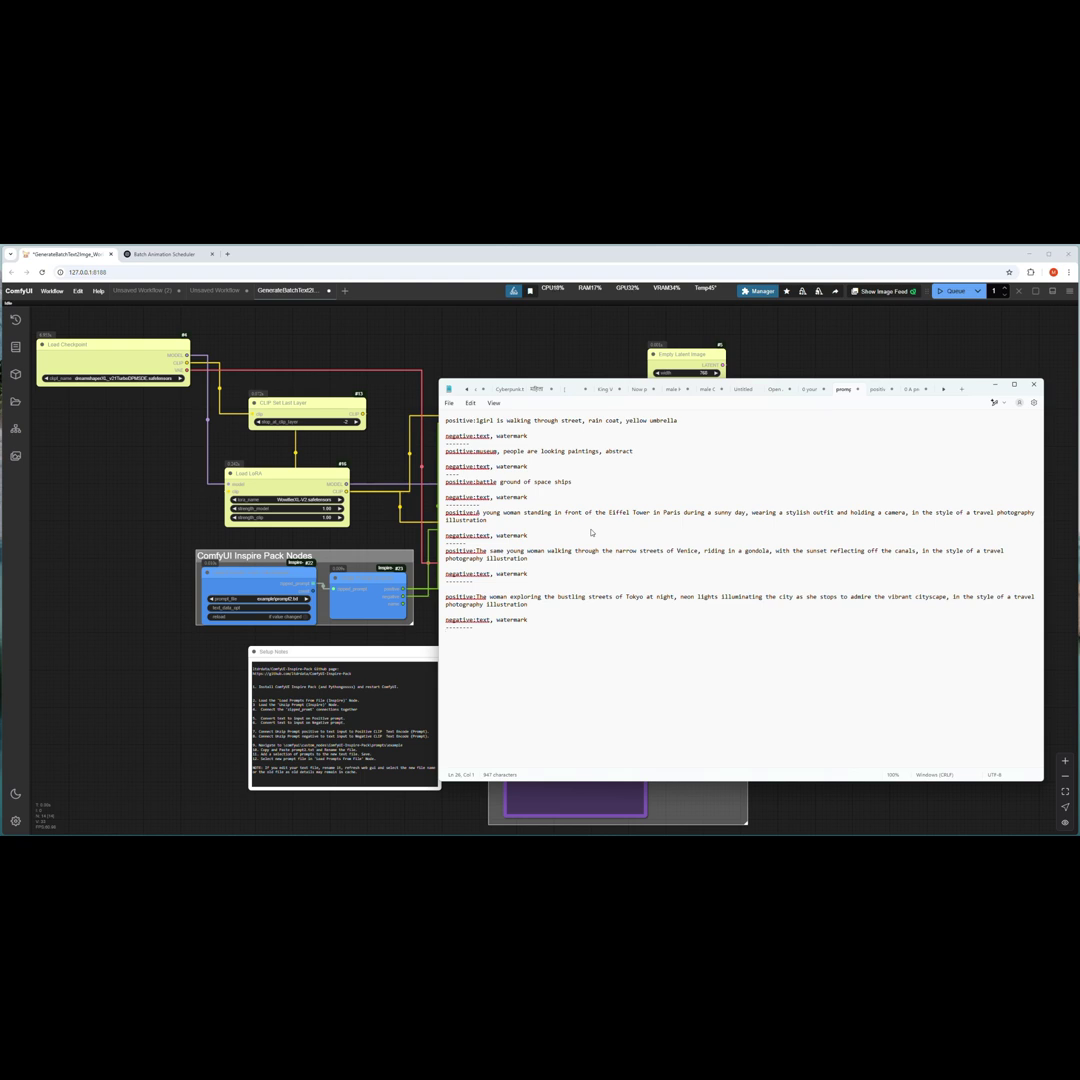
click(449, 403)
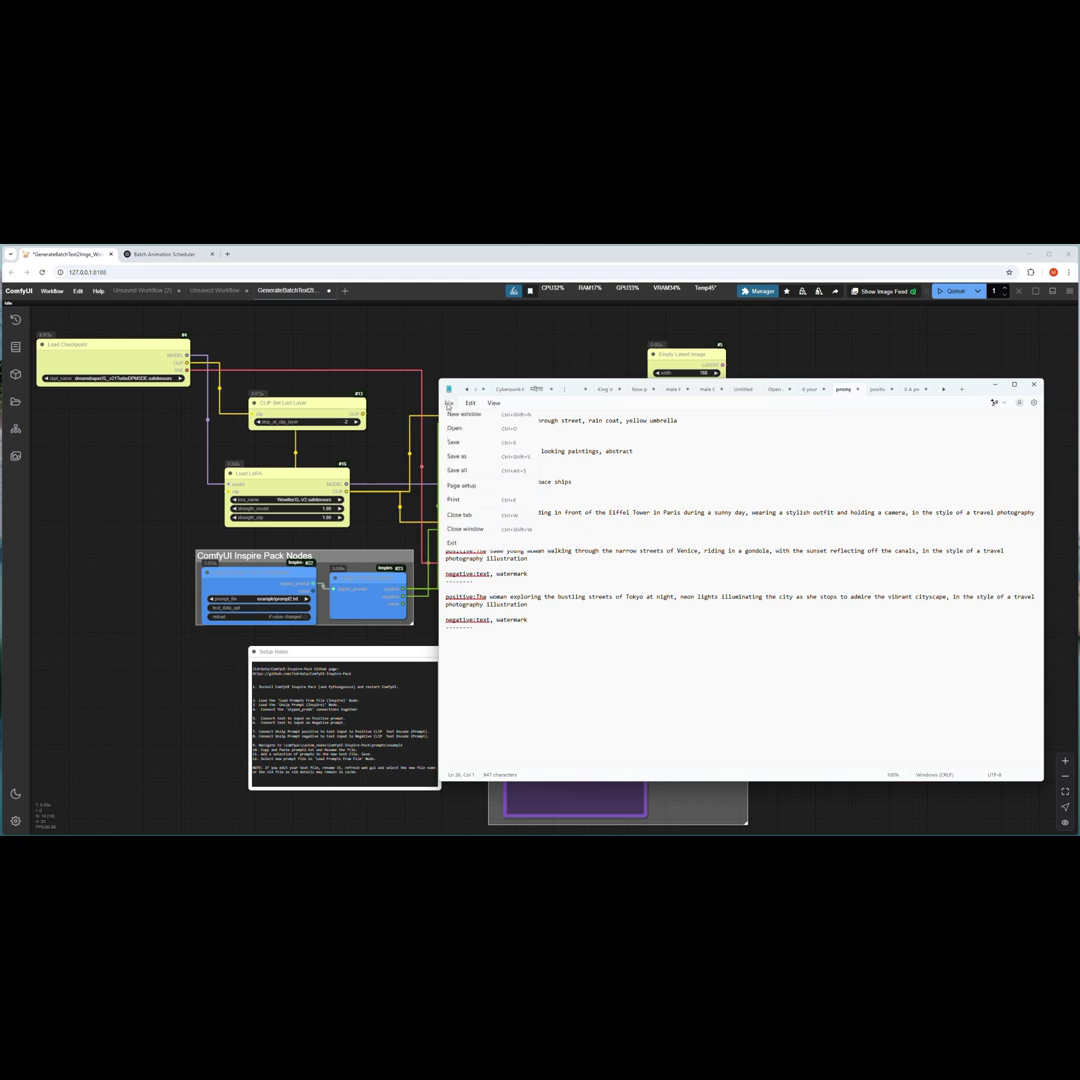
click(456, 462)
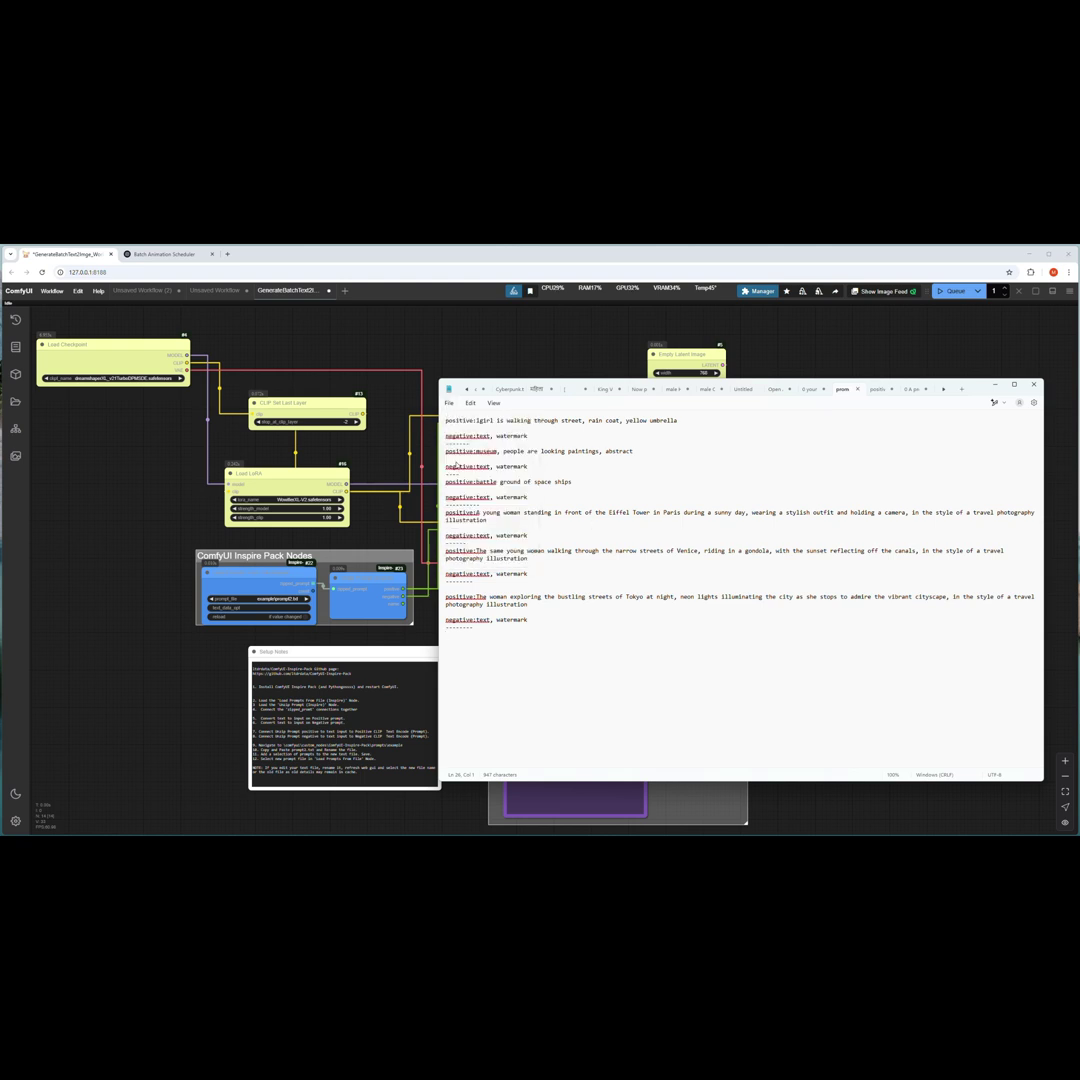
click(995, 384)
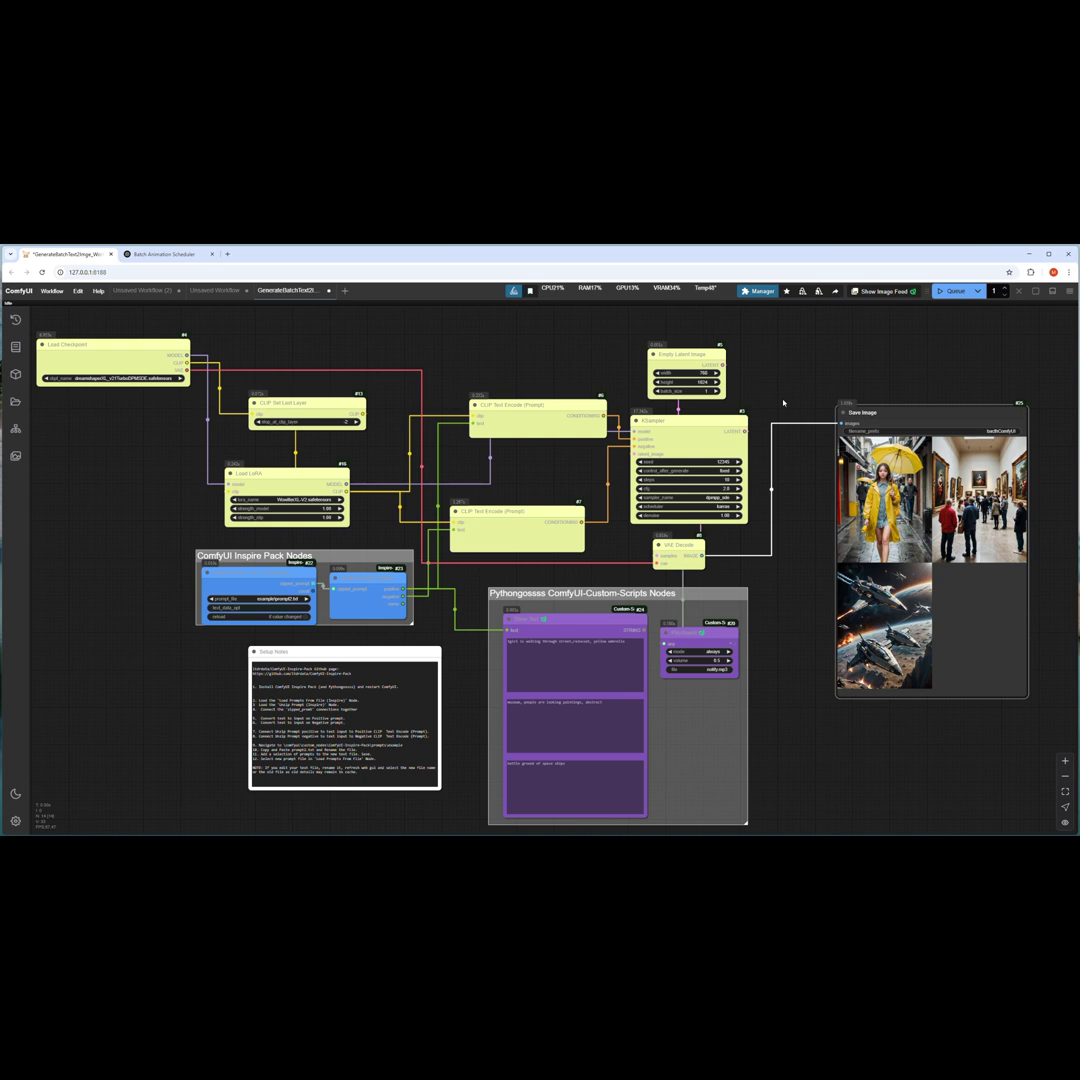
- Queue the batch workflow again with the extended prompt file and follow its progress in the command window
scroll(783, 403, down, 1)
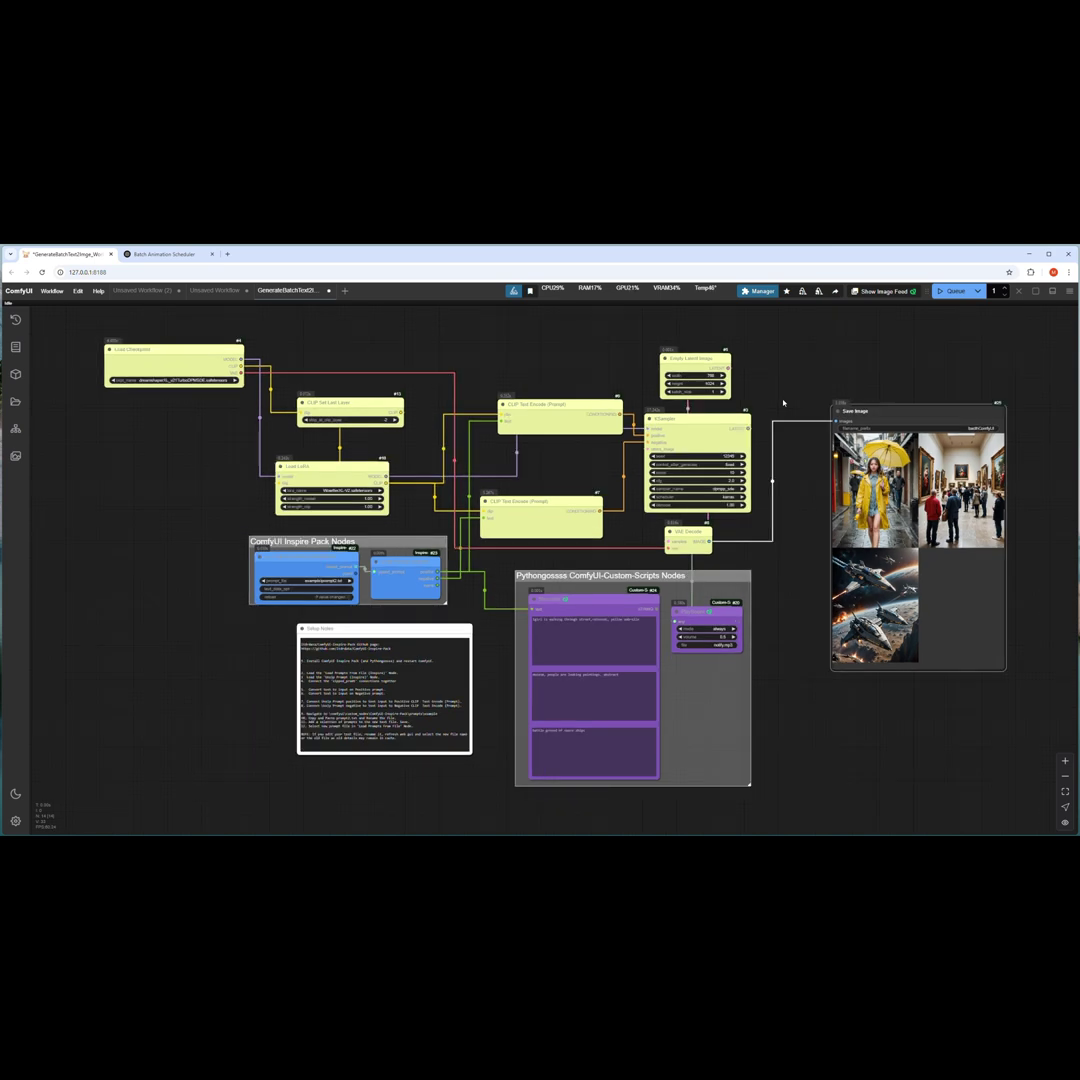
click(942, 292)
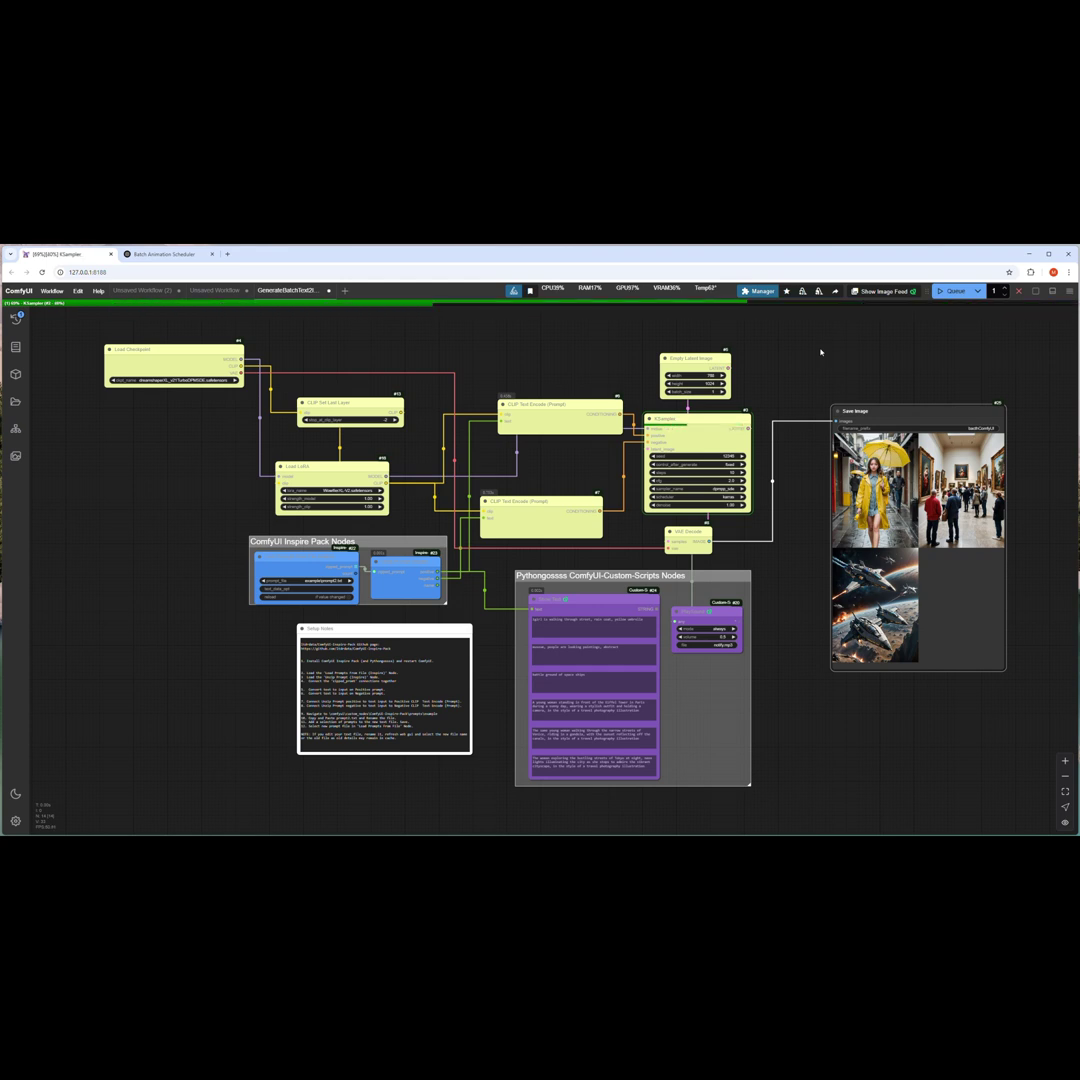
key(alt+Tab)
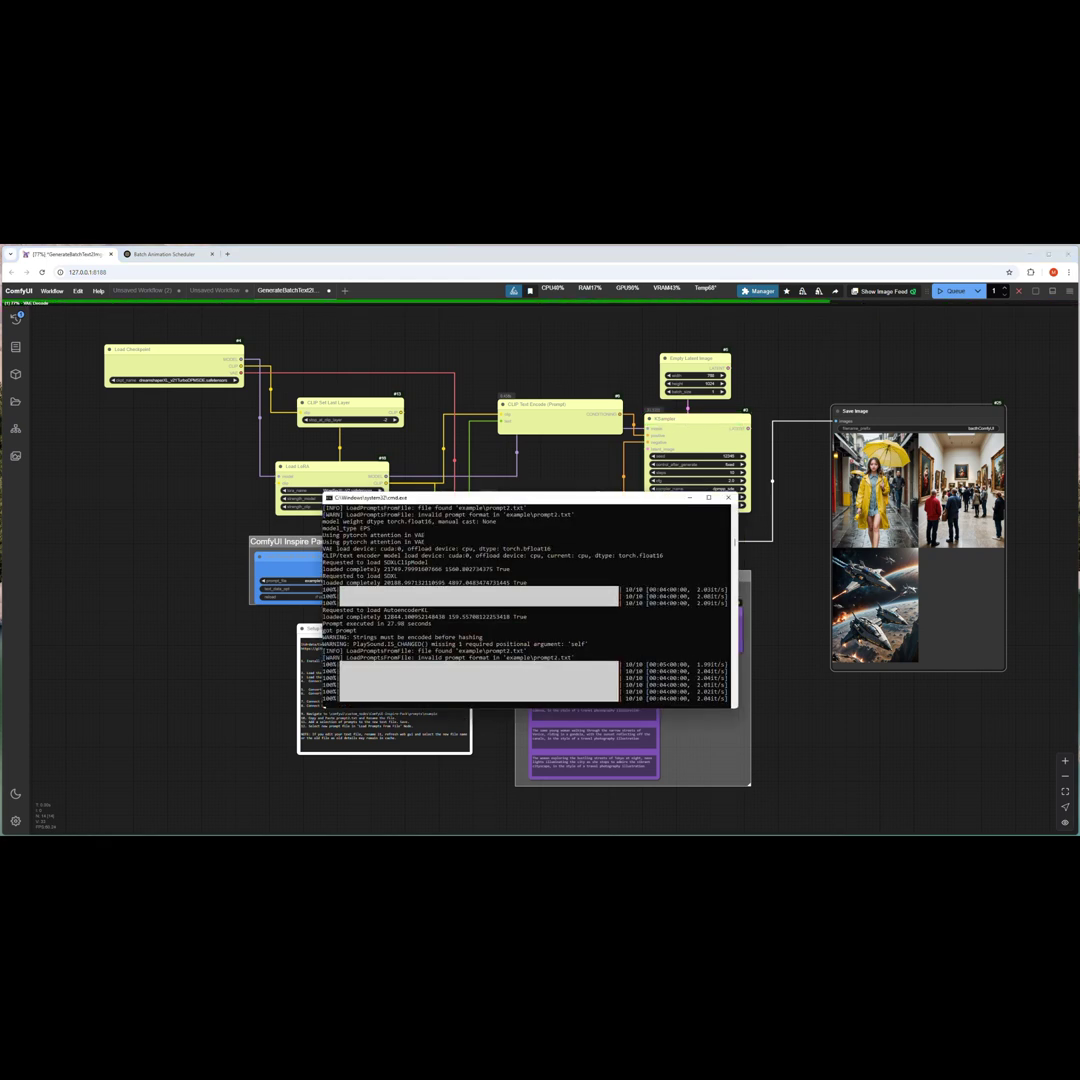
scroll(653, 622, down, 3)
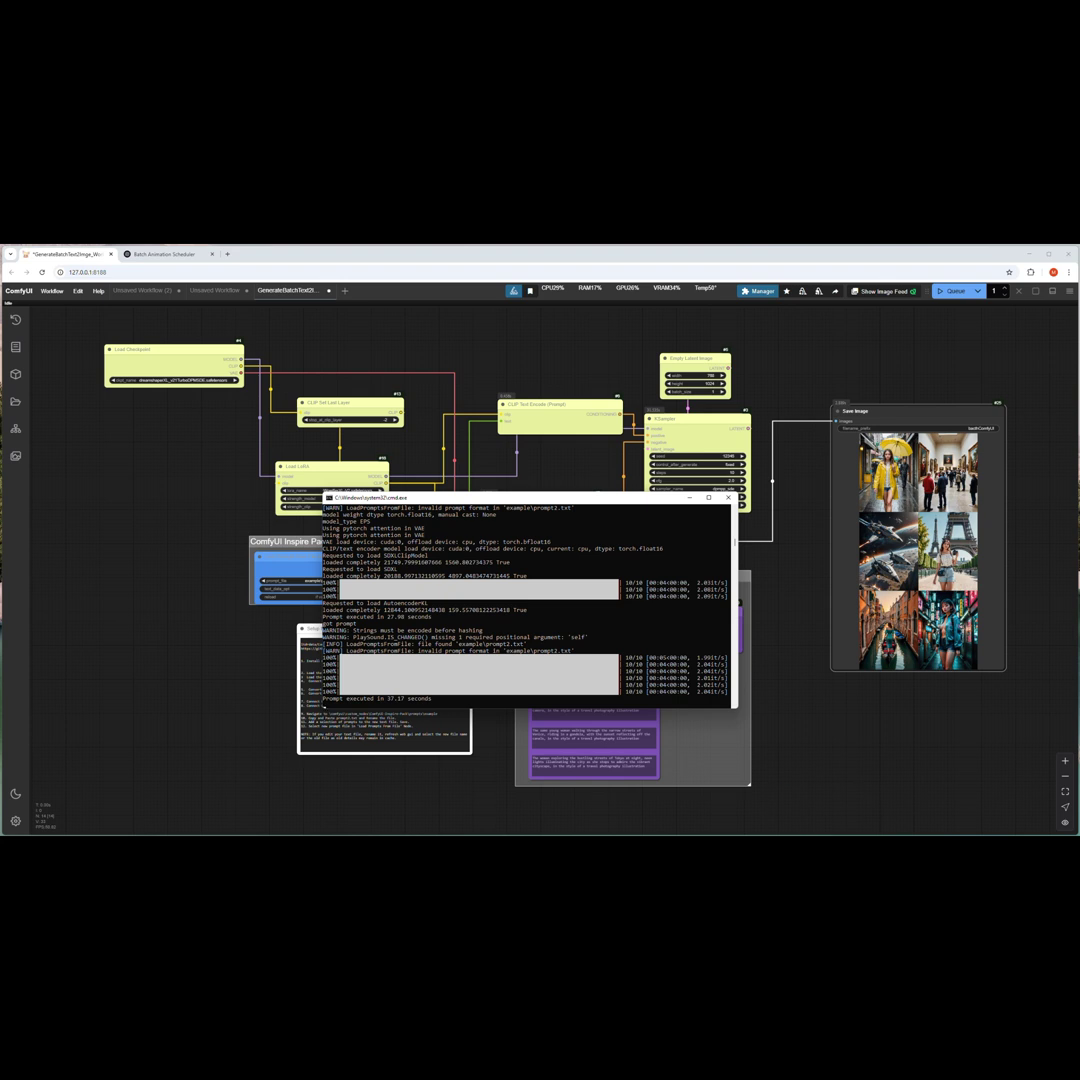
- Review the full prompt list in Notepad and minimize both Notepad and the command window
key(alt+Tab)
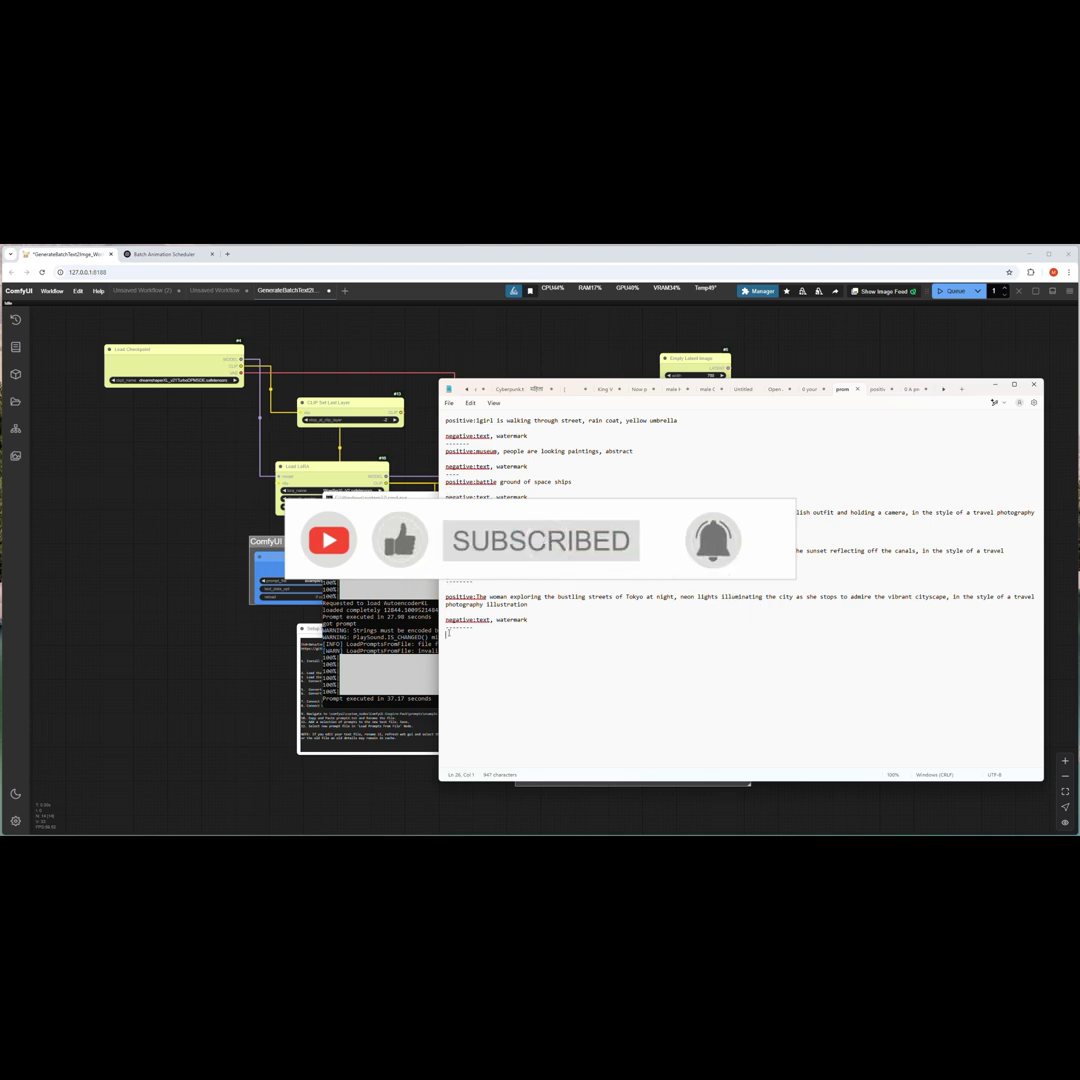
click(991, 386)
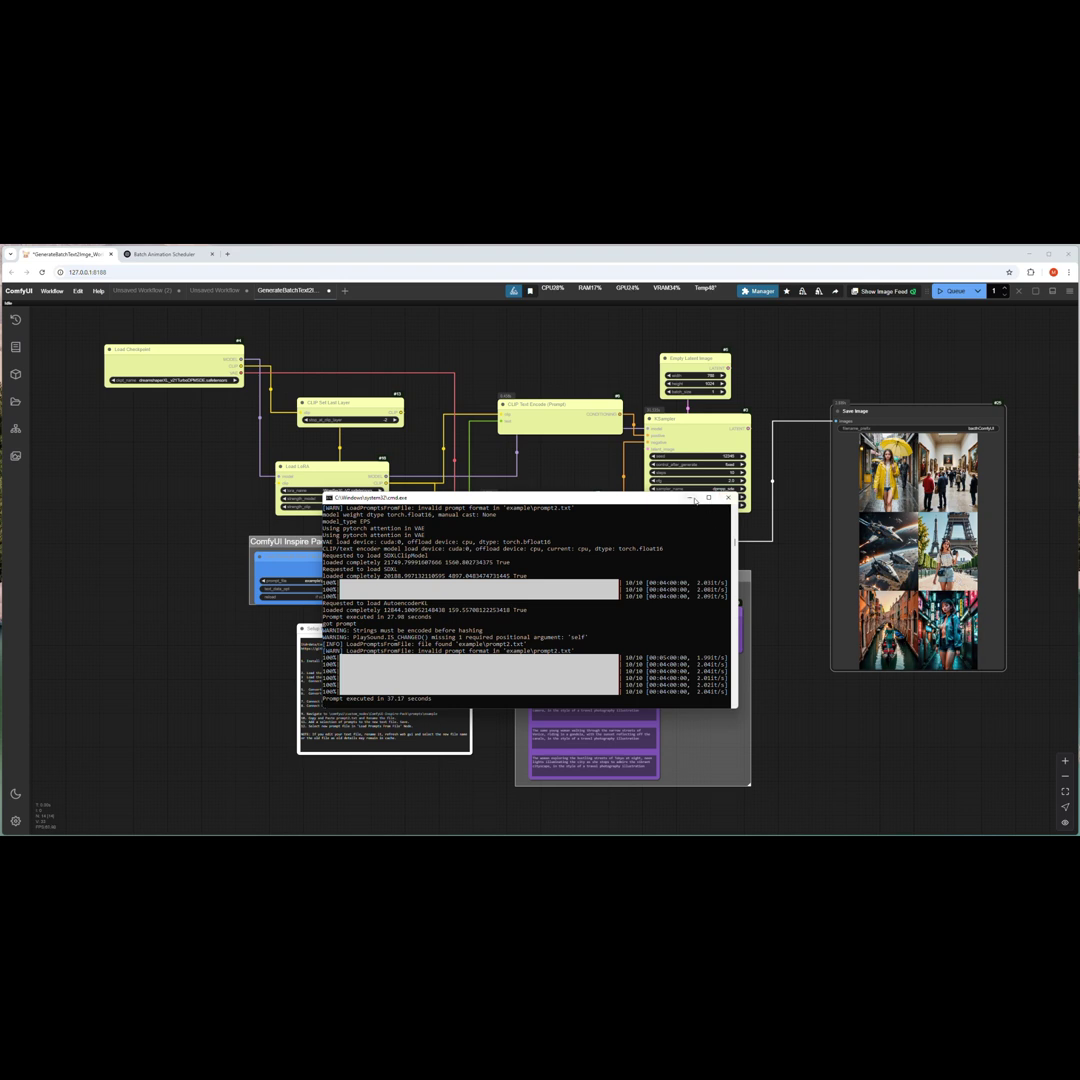
click(692, 498)
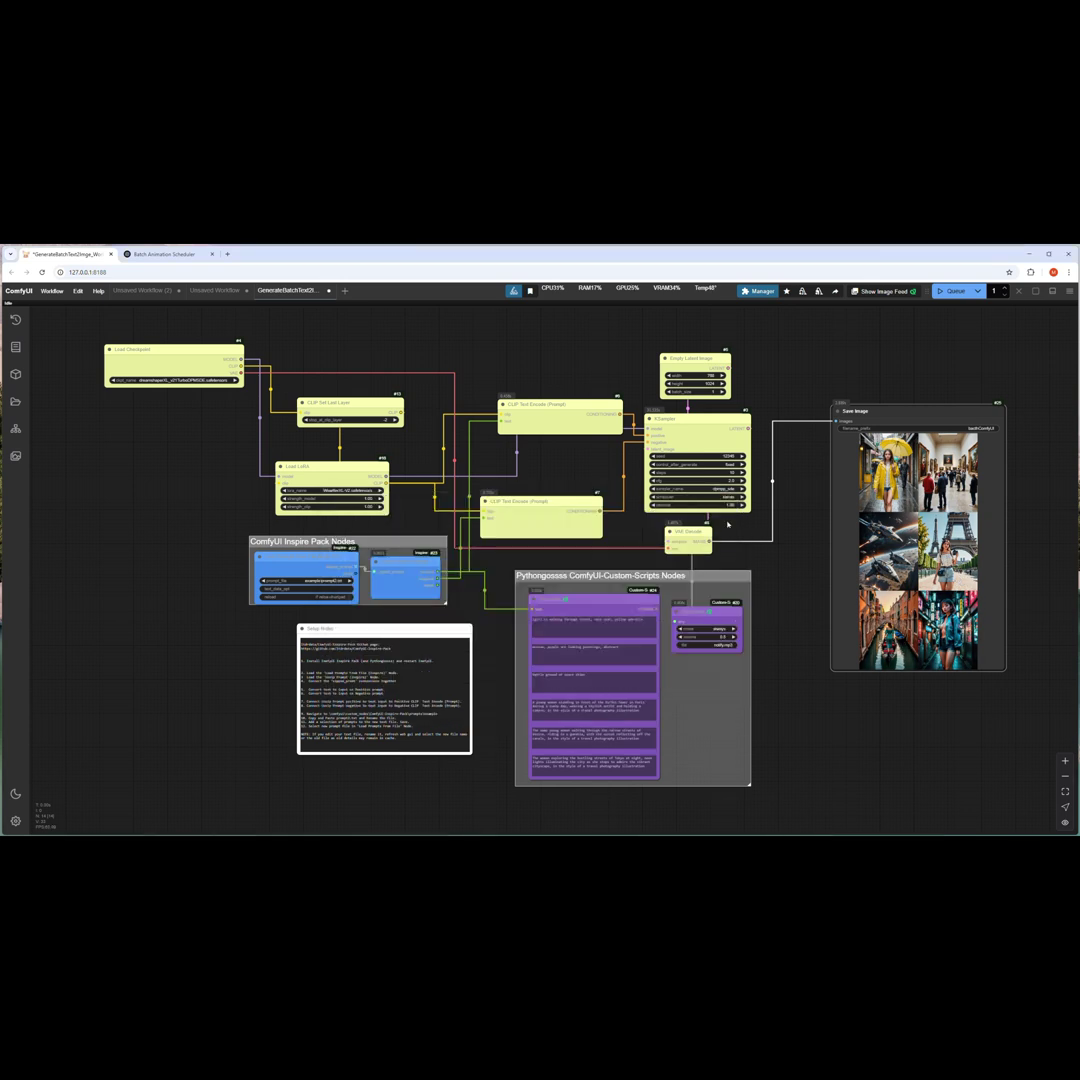
- View the yellow umbrella image enlarged, return to the image grid and examine the workflow's nodes and Setup Notes
click(812, 588)
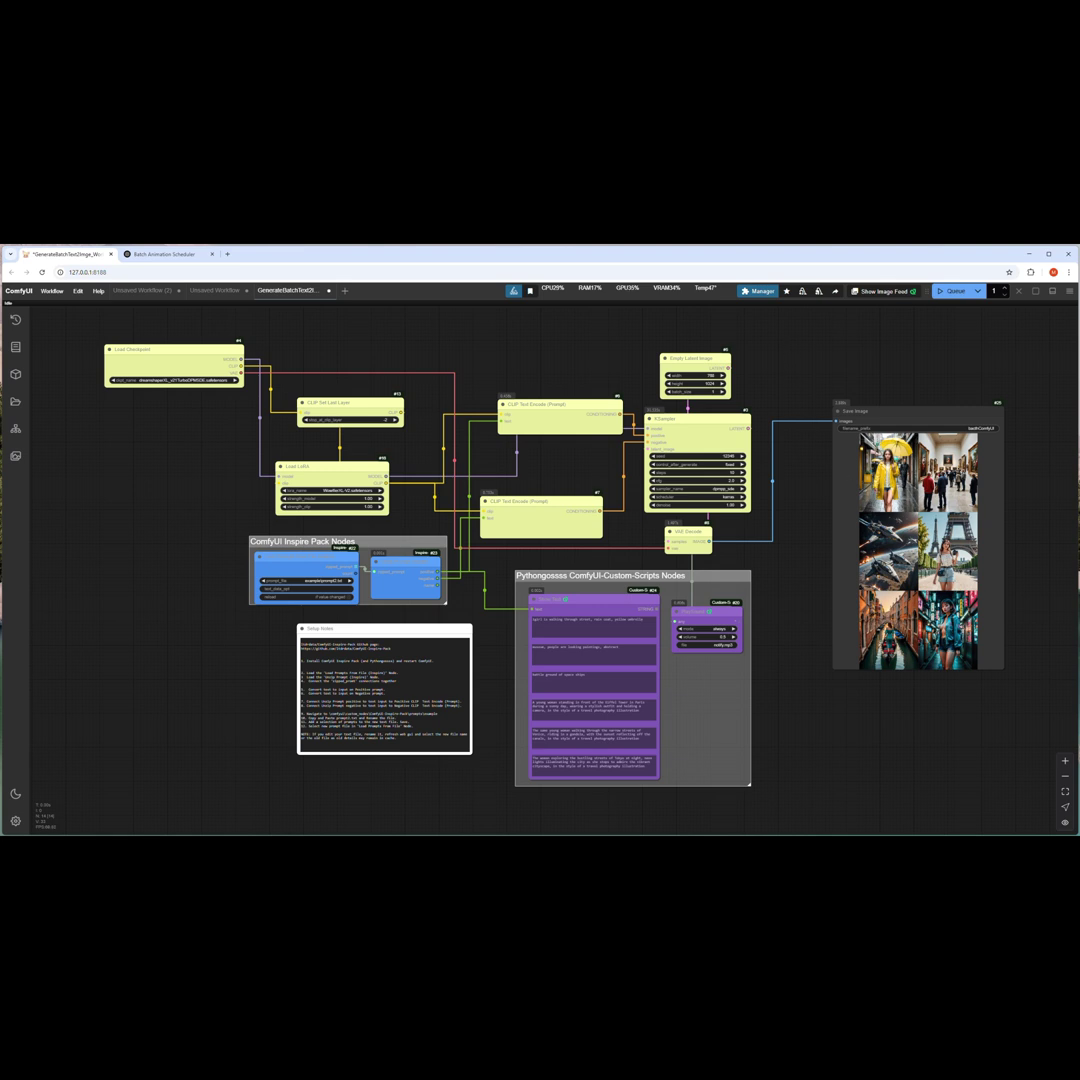
click(887, 470)
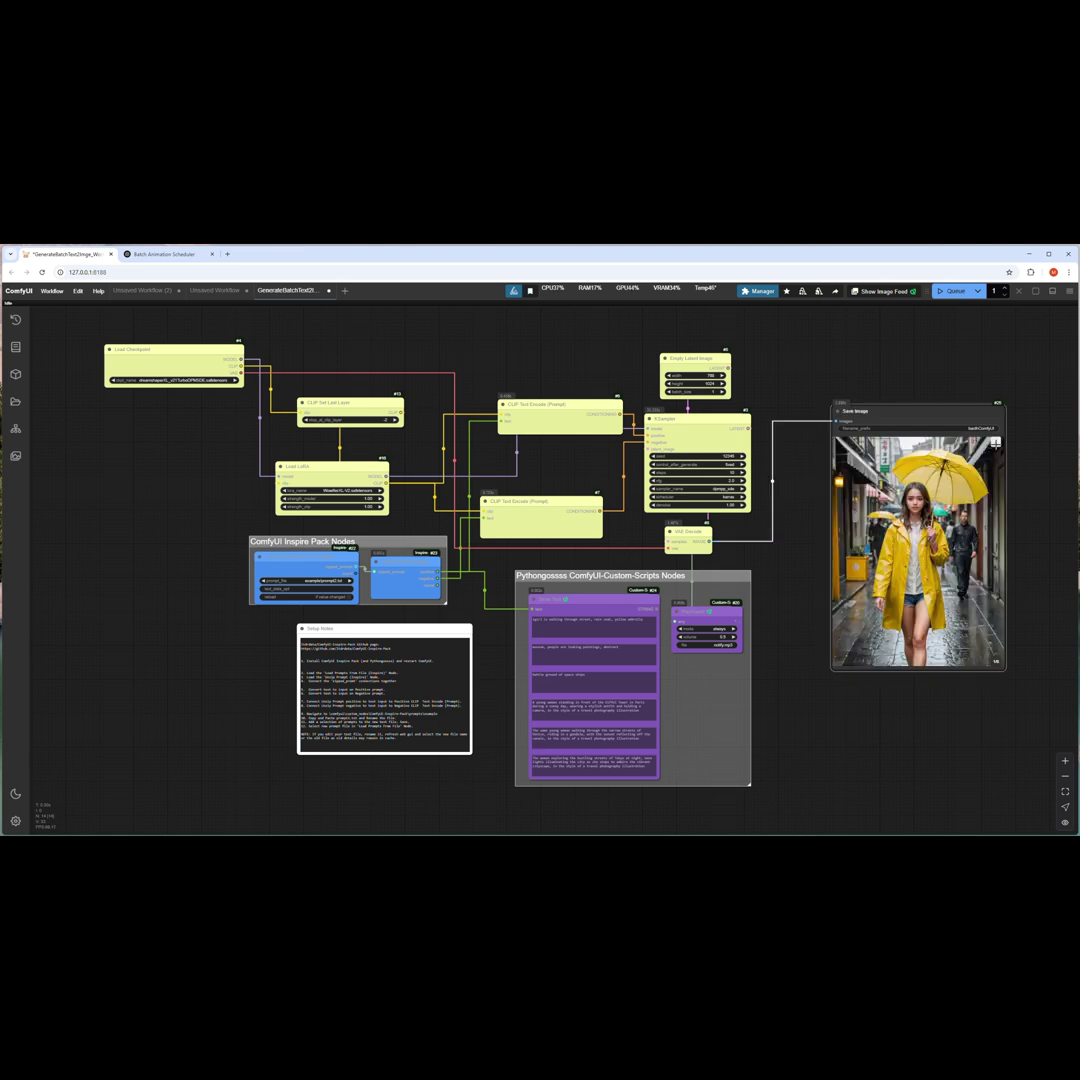
click(996, 447)
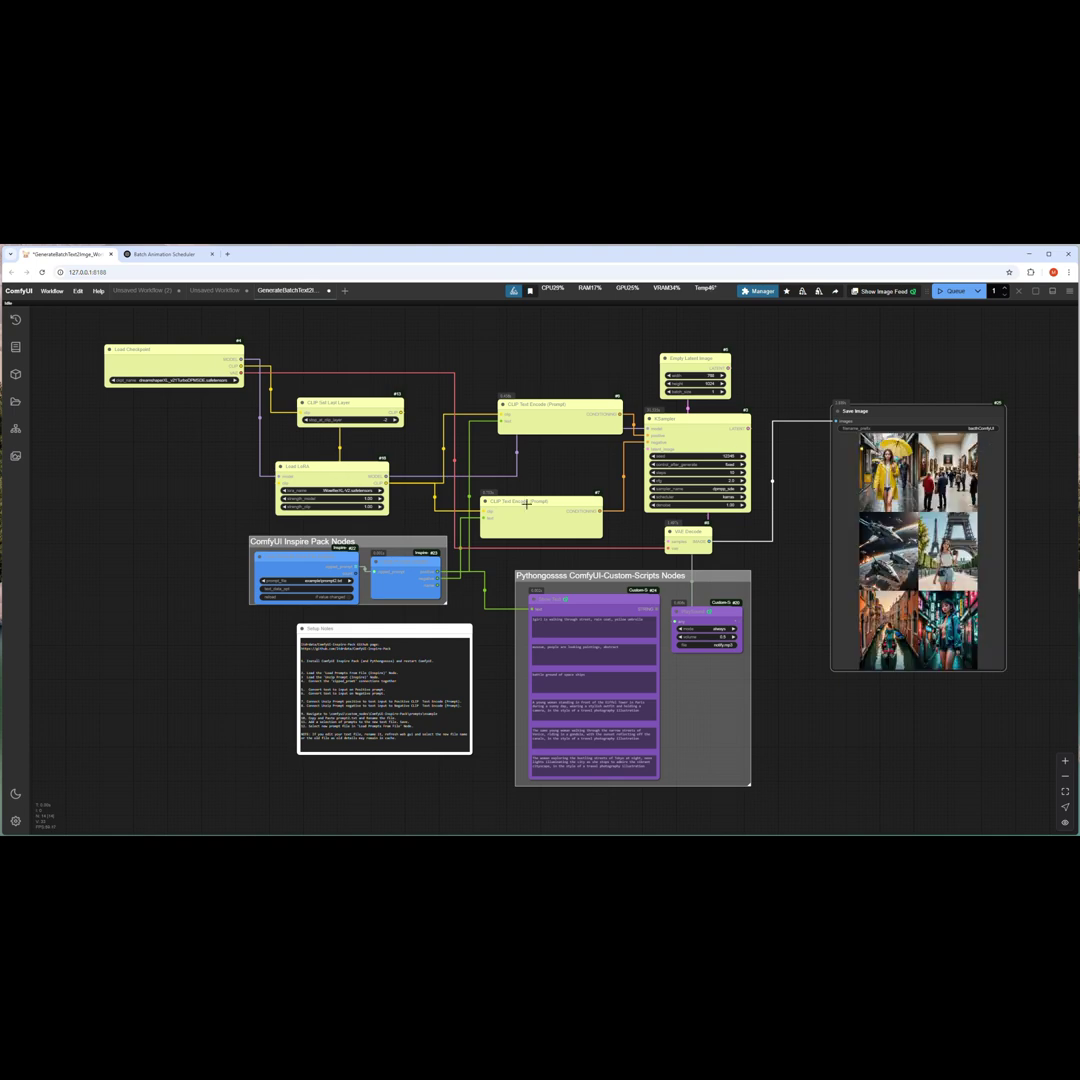
scroll(410, 405, up, 3)
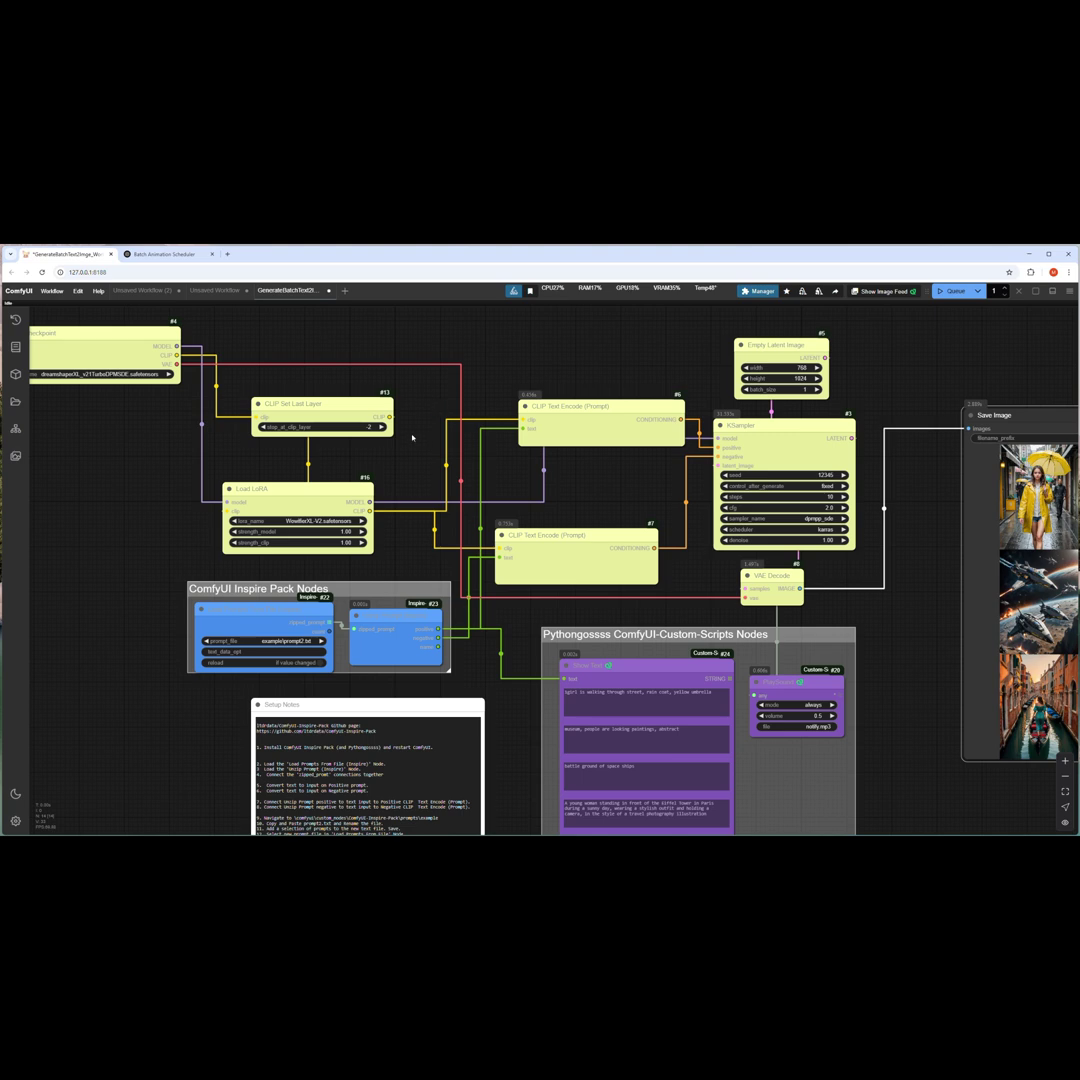
drag(410, 426, 376, 380)
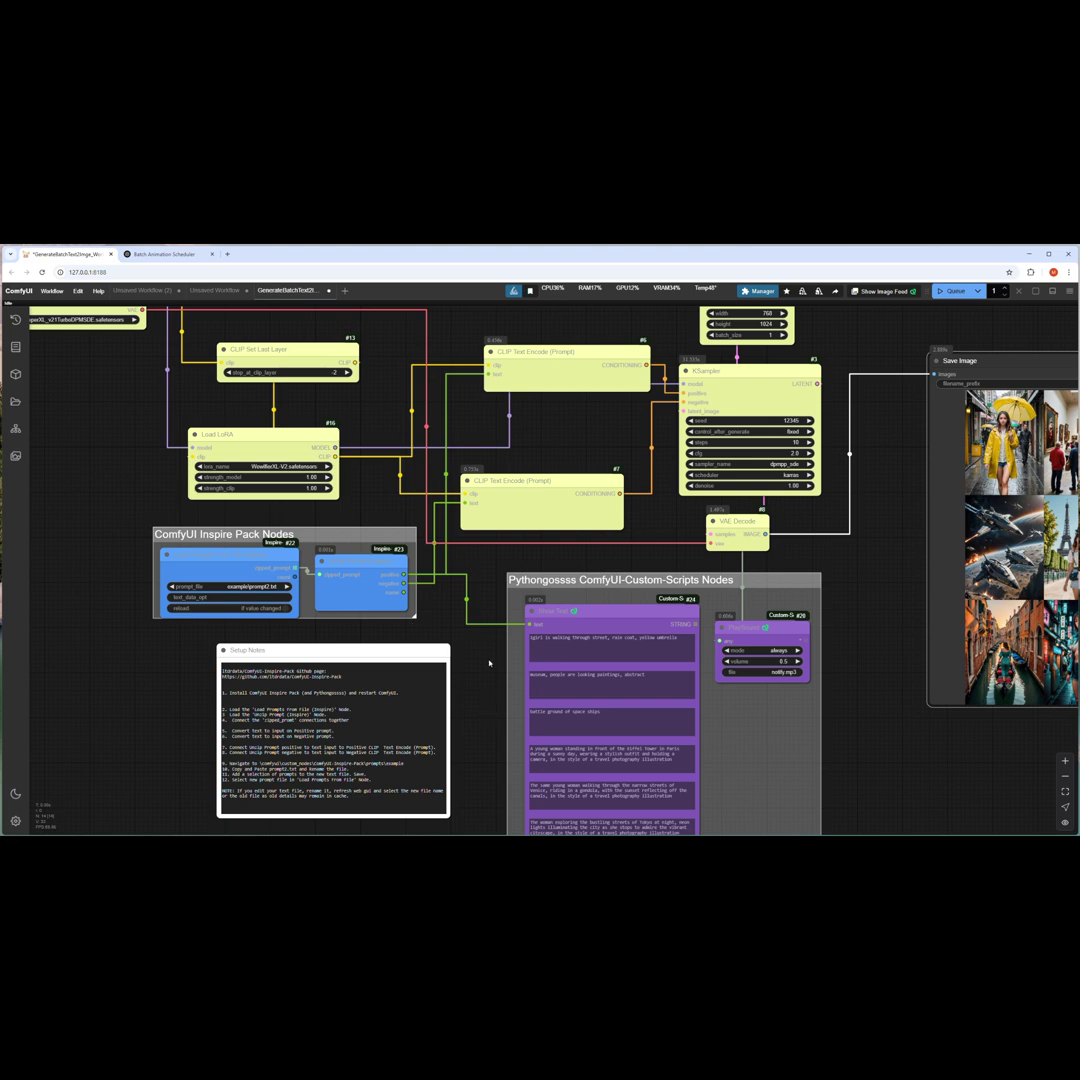
scroll(479, 674, down, 2)
scroll(507, 741, down, 3)
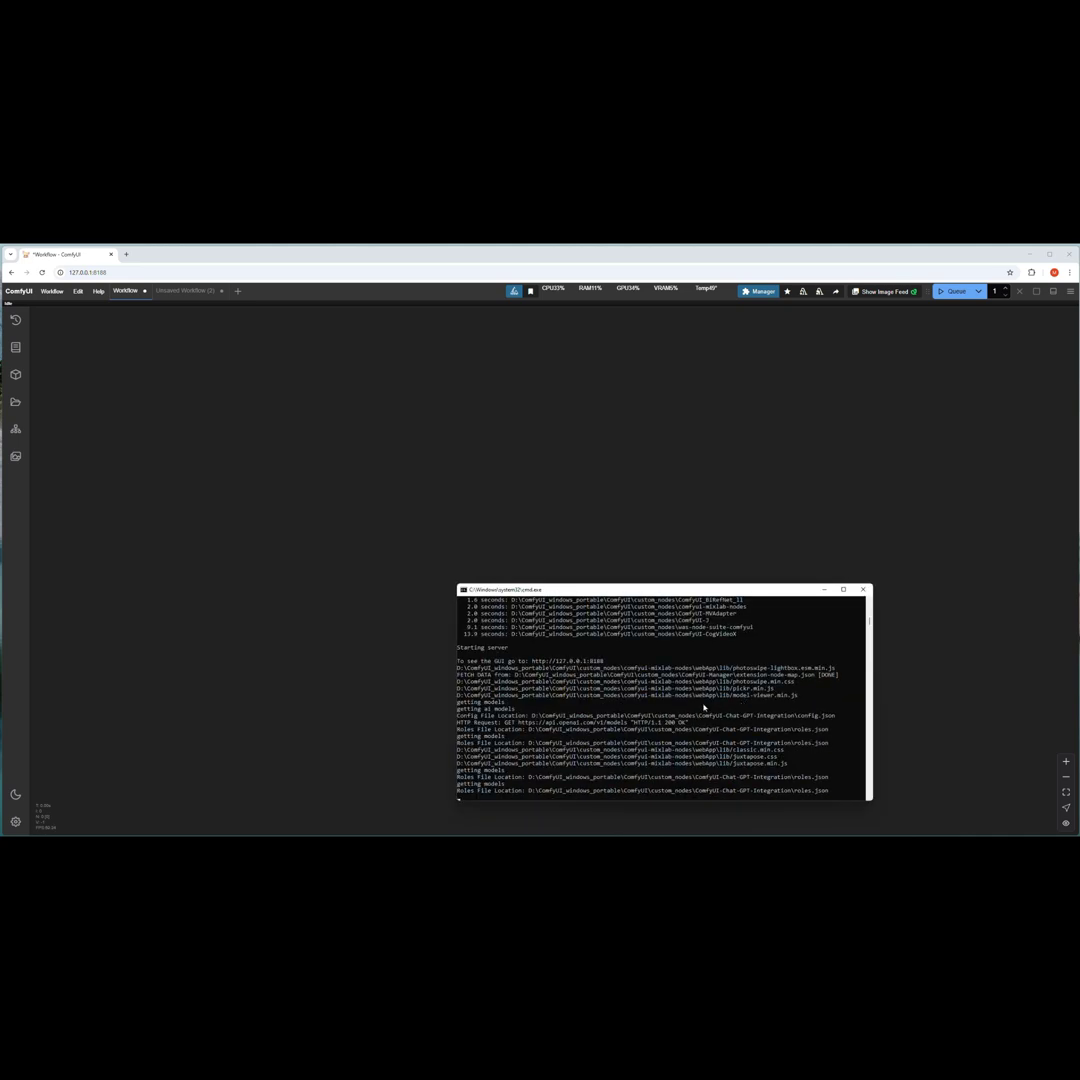
- Look through the custom node load times in the ComfyUI startup log
scroll(699, 706, up, 15)
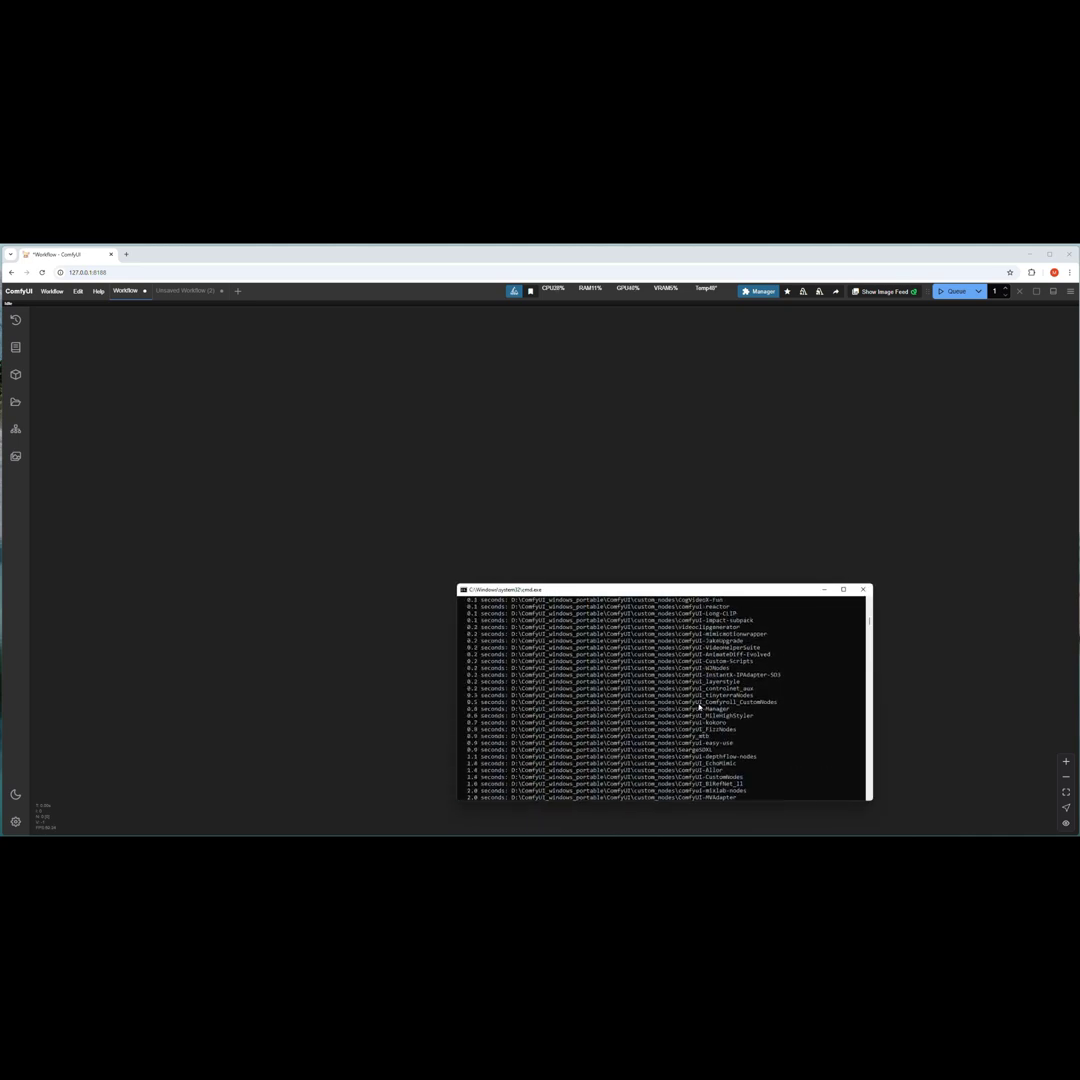
scroll(699, 706, up, 10)
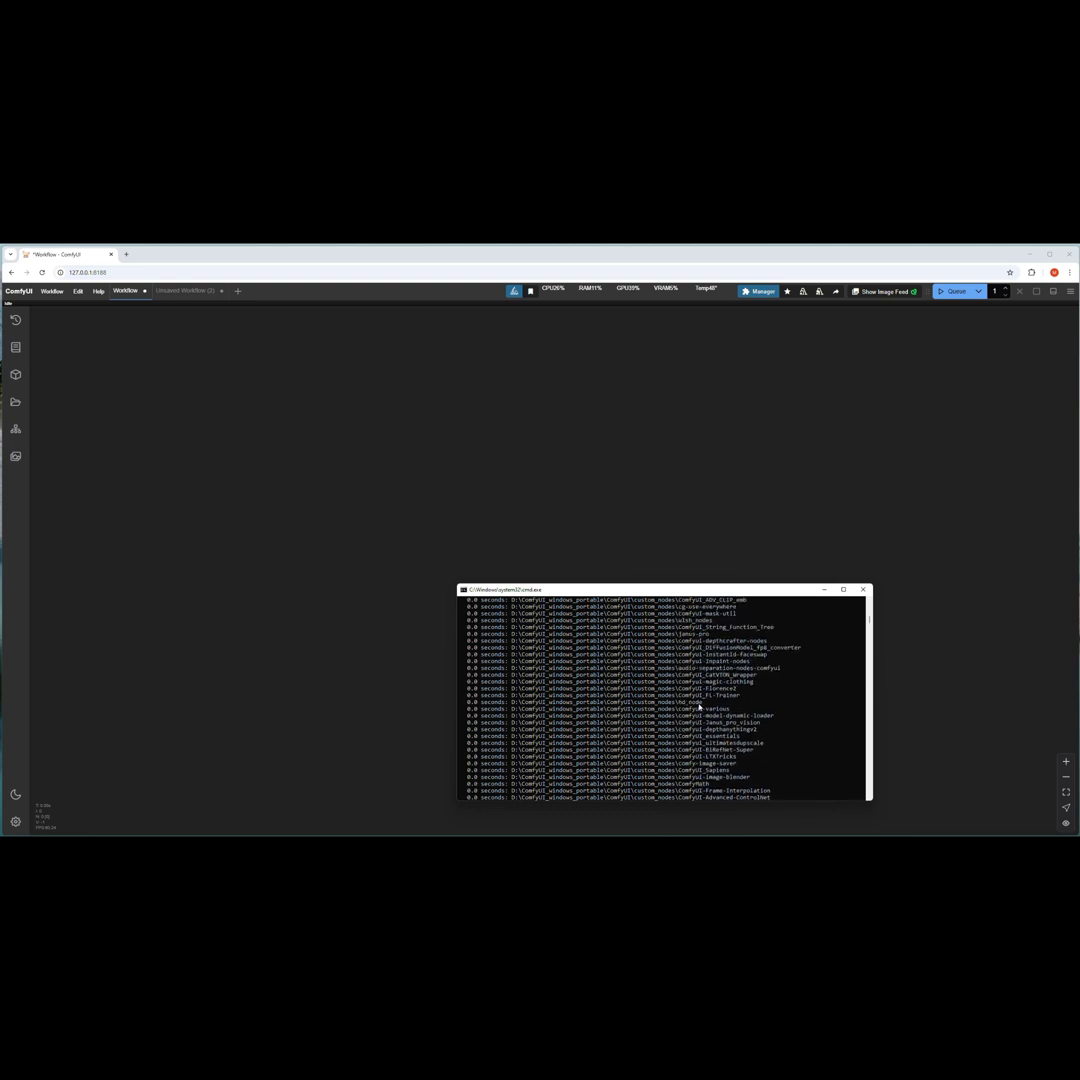
scroll(699, 706, down, 15)
scroll(699, 706, down, 10)
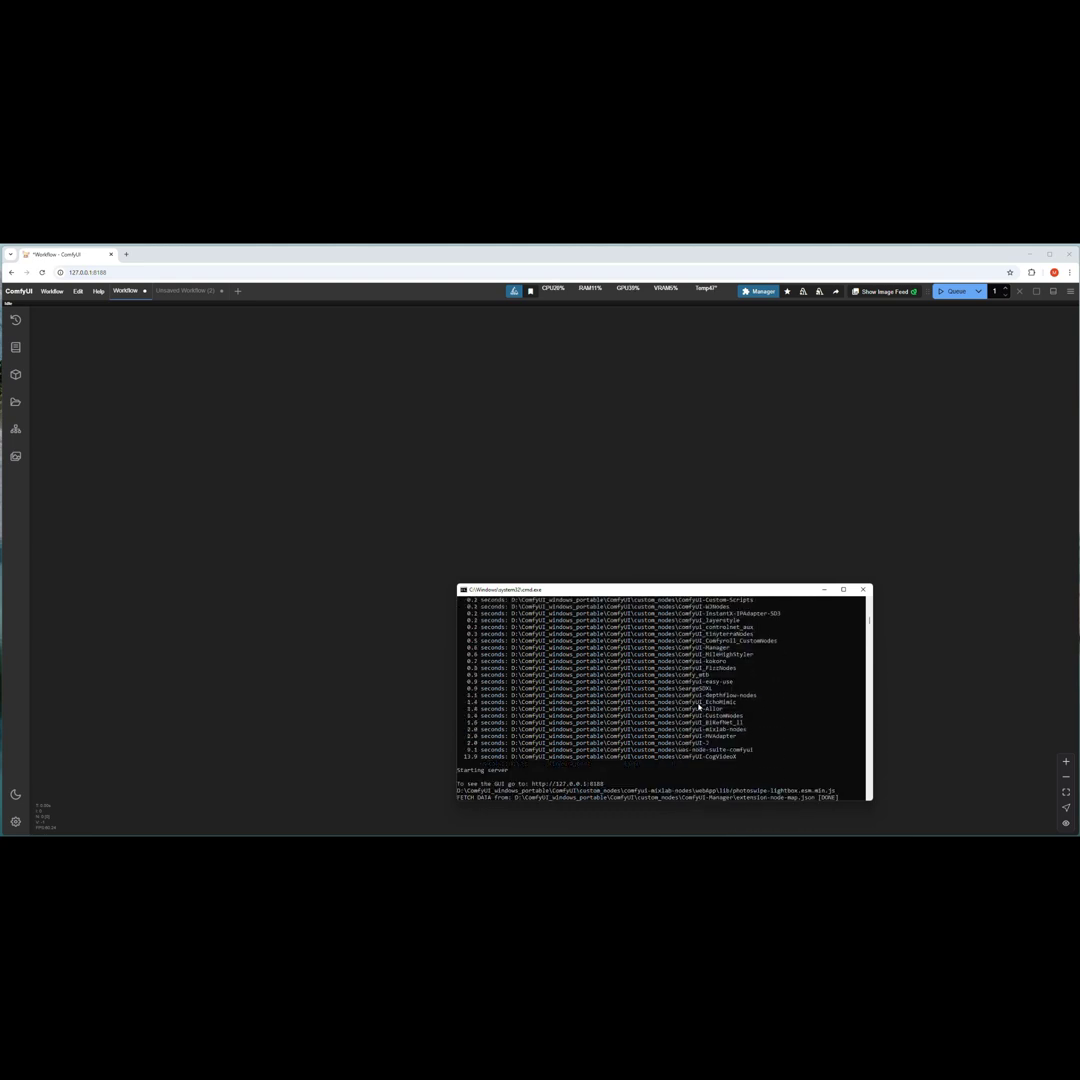
- Minimize the command window, open the saved workflow ComicsBookbatch_GeneratedBatchImages.json and hide the workflow list
click(824, 592)
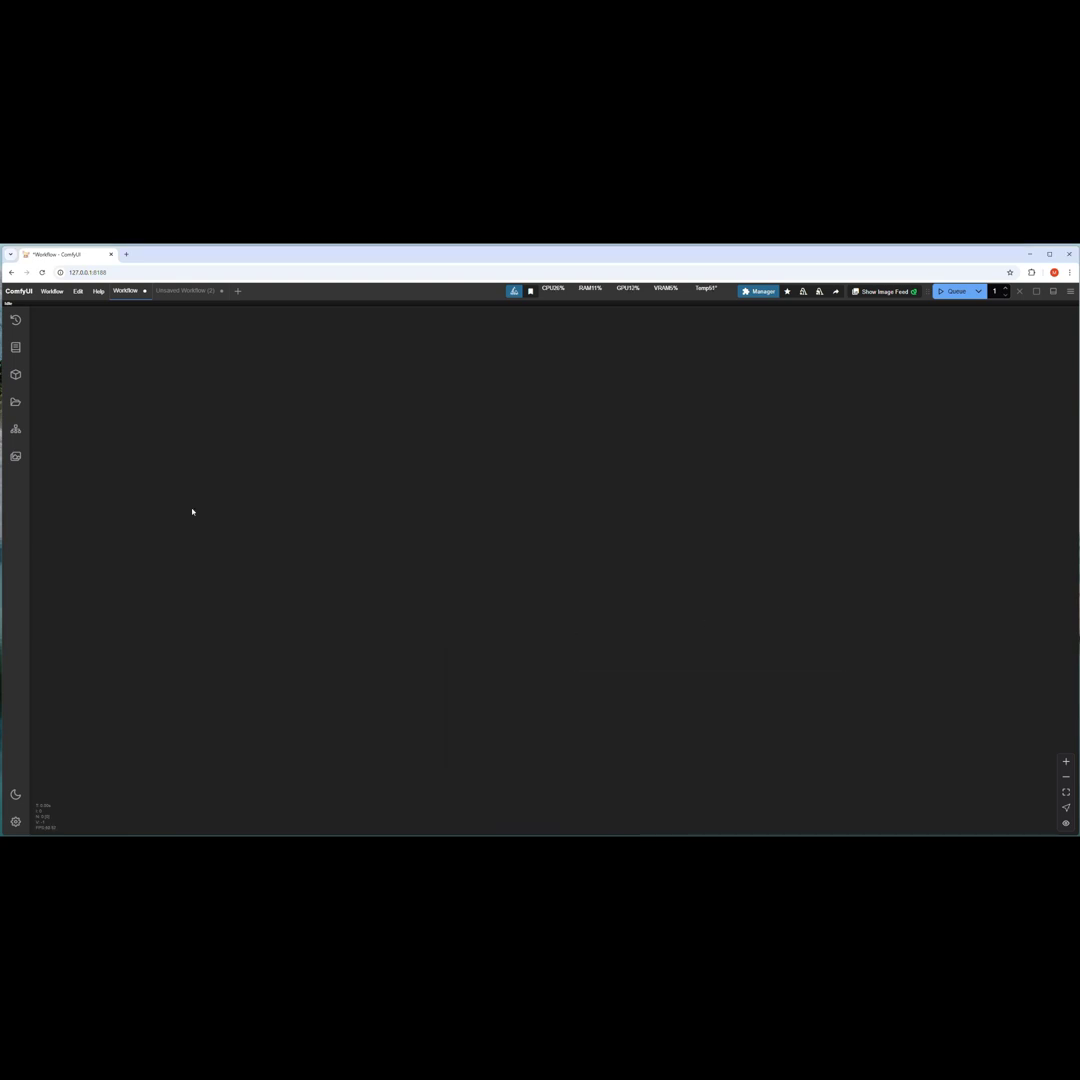
click(14, 402)
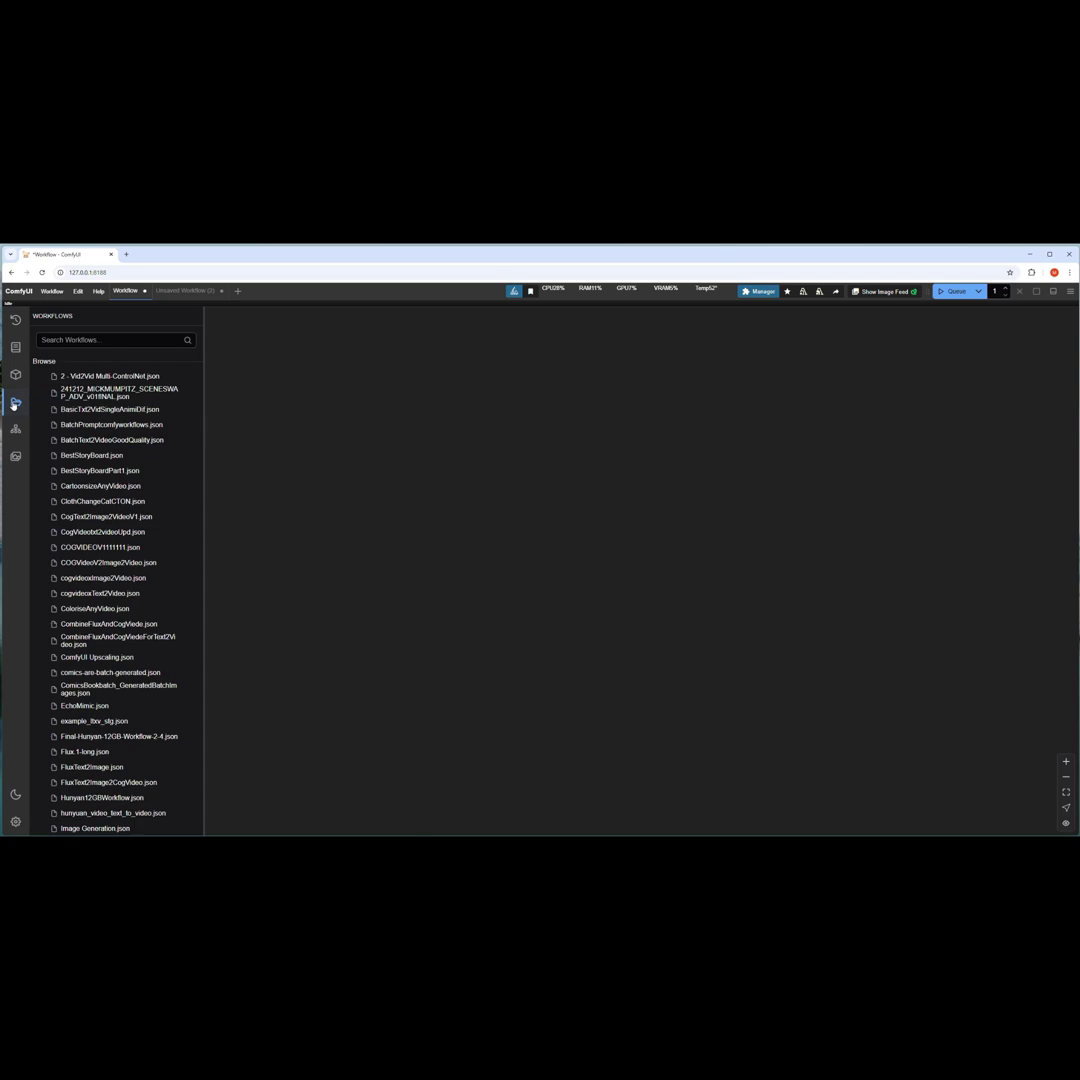
scroll(140, 488, down, 3)
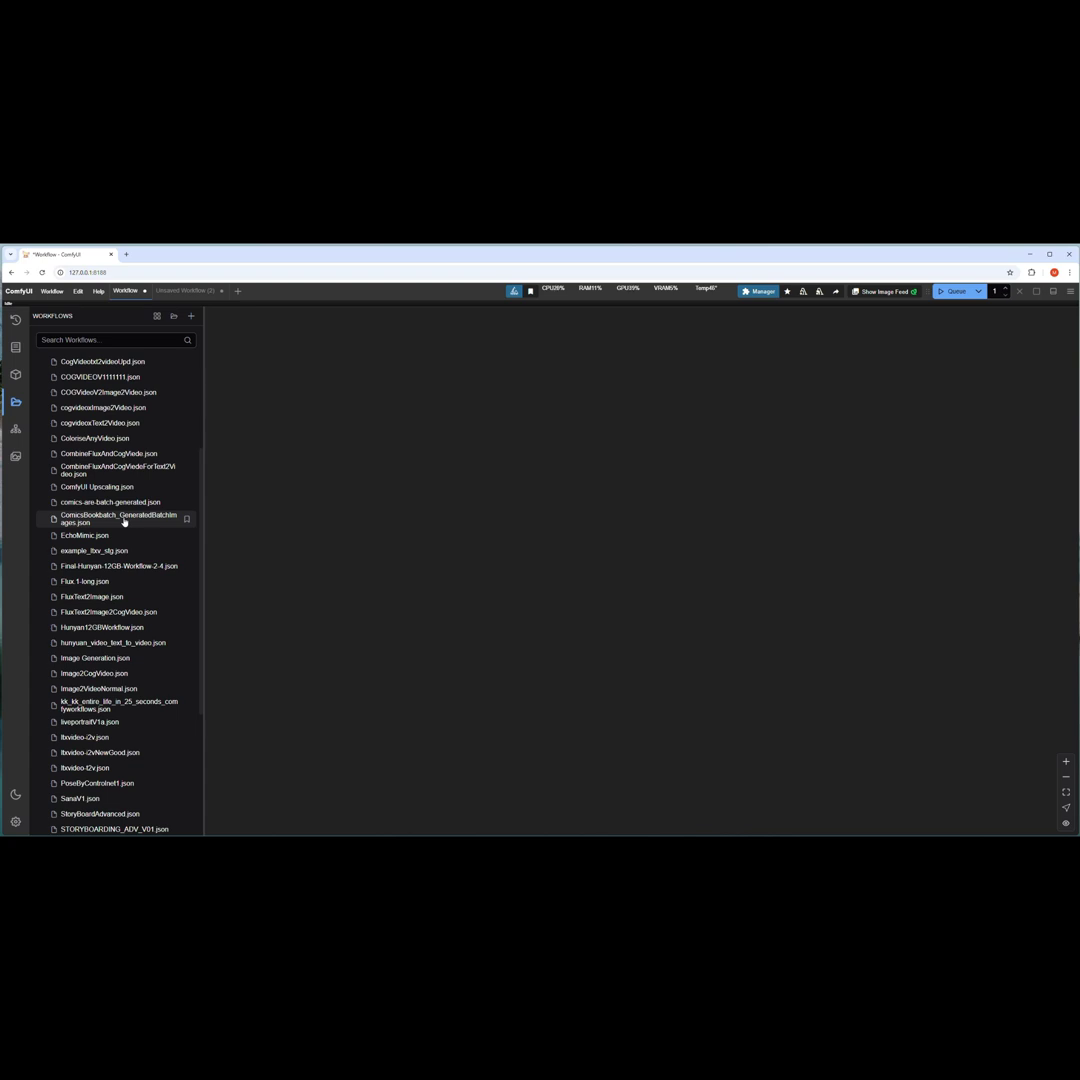
click(124, 519)
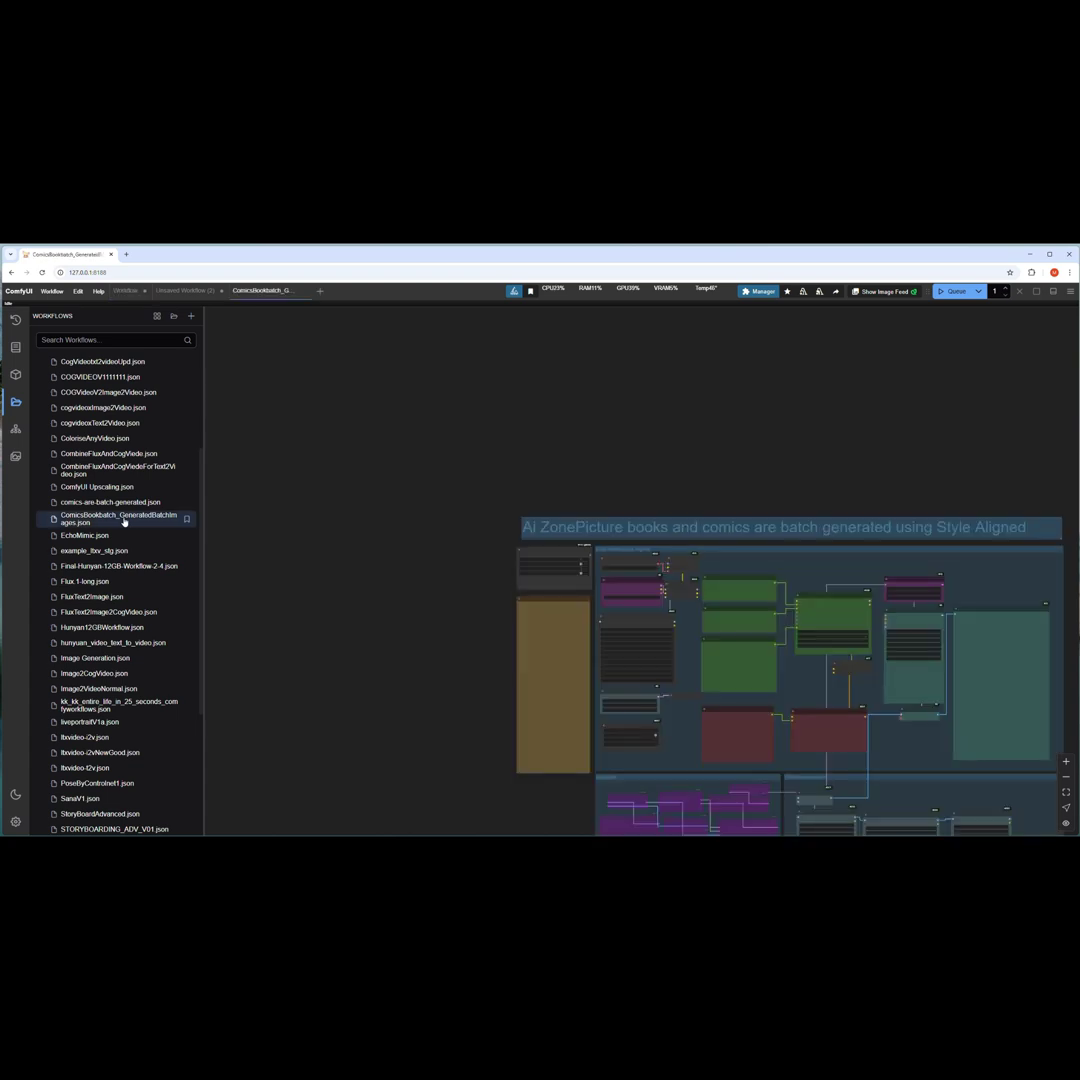
click(16, 403)
- Select vae-ft-mse-840000-ema-pruned.ckpt in the Load VAE node and revAnimated_v122.safetensors in the Load Checkpoint node
drag(366, 521, 91, 363)
scroll(166, 357, up, 4)
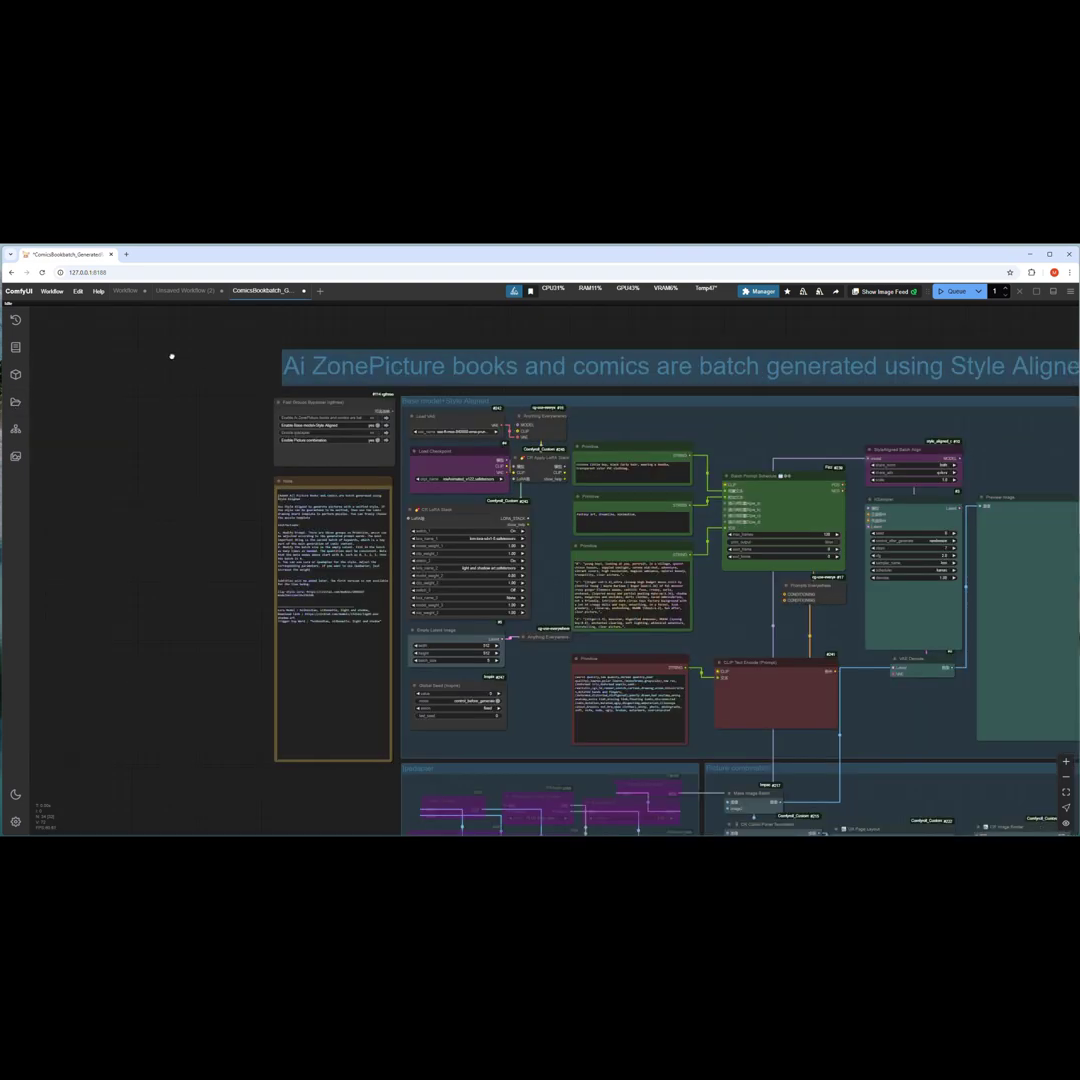
drag(193, 357, 65, 347)
scroll(65, 347, up, 3)
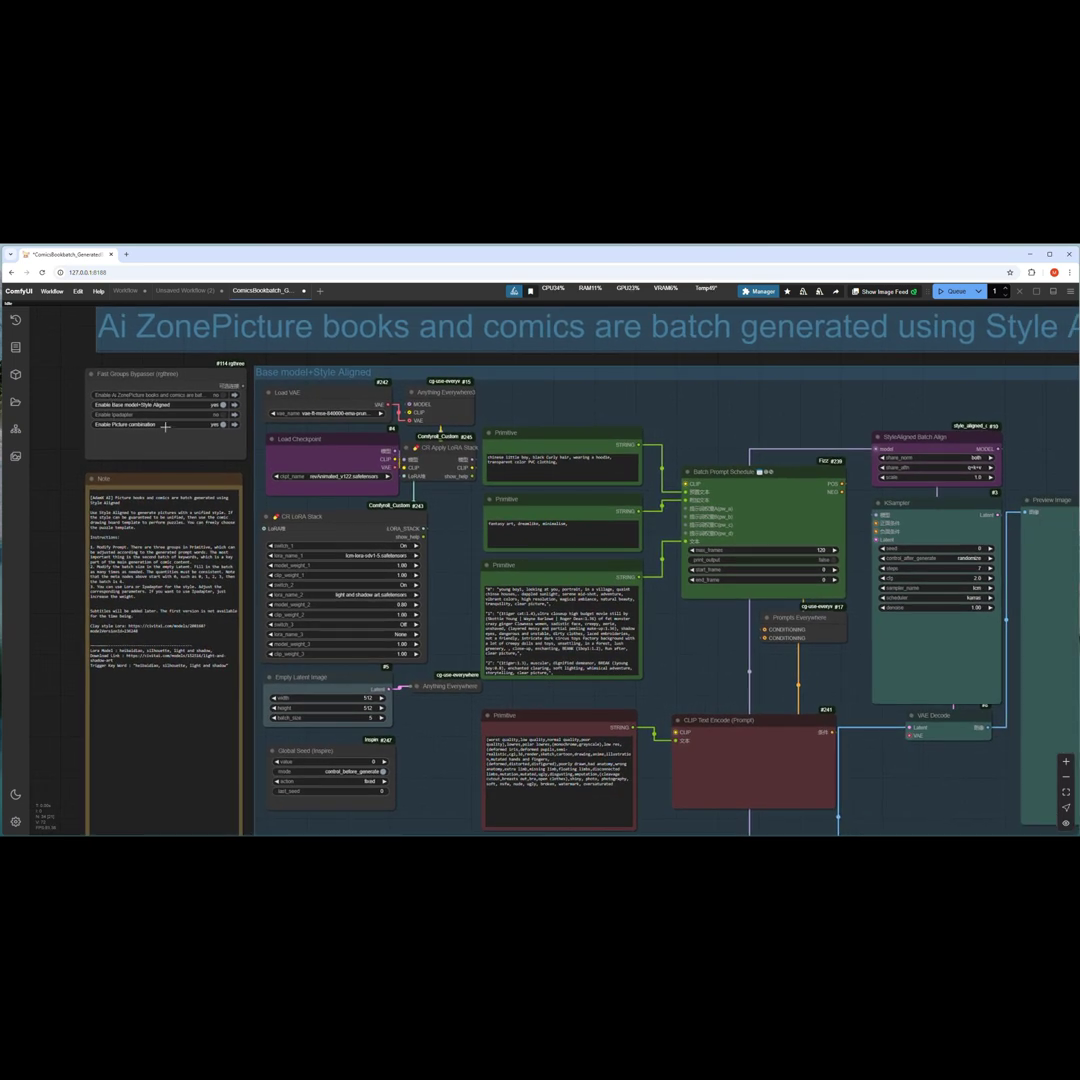
click(316, 412)
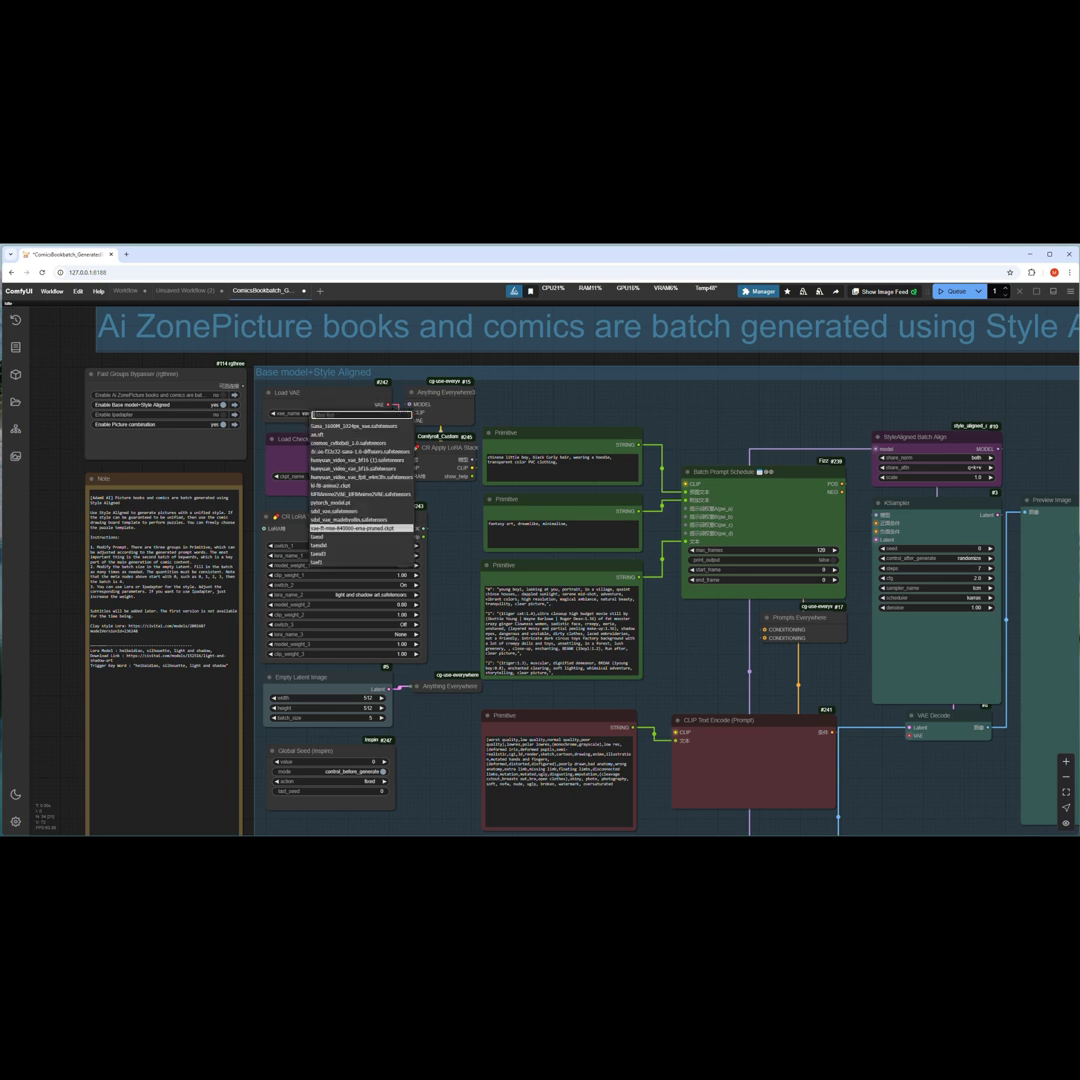
click(335, 530)
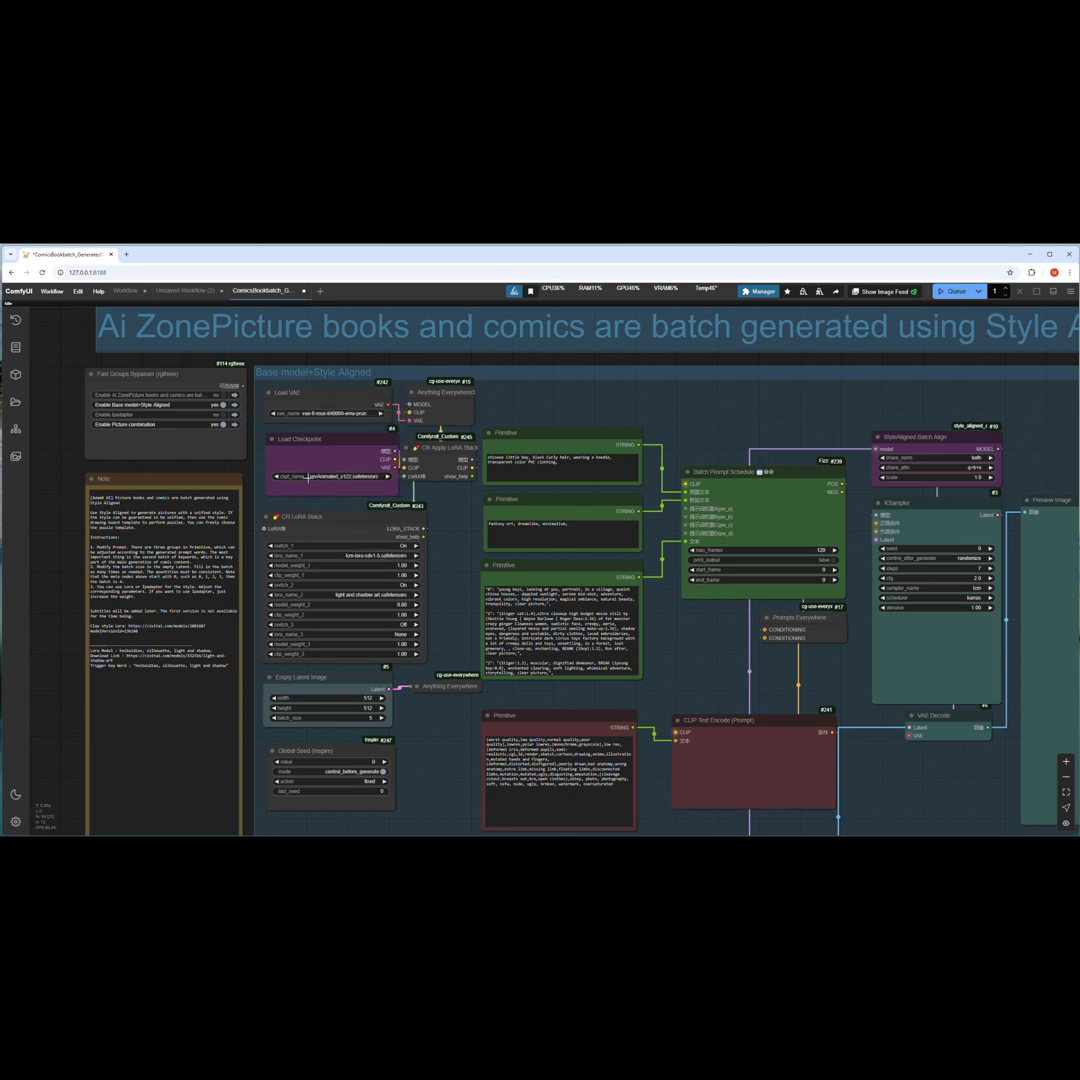
click(308, 478)
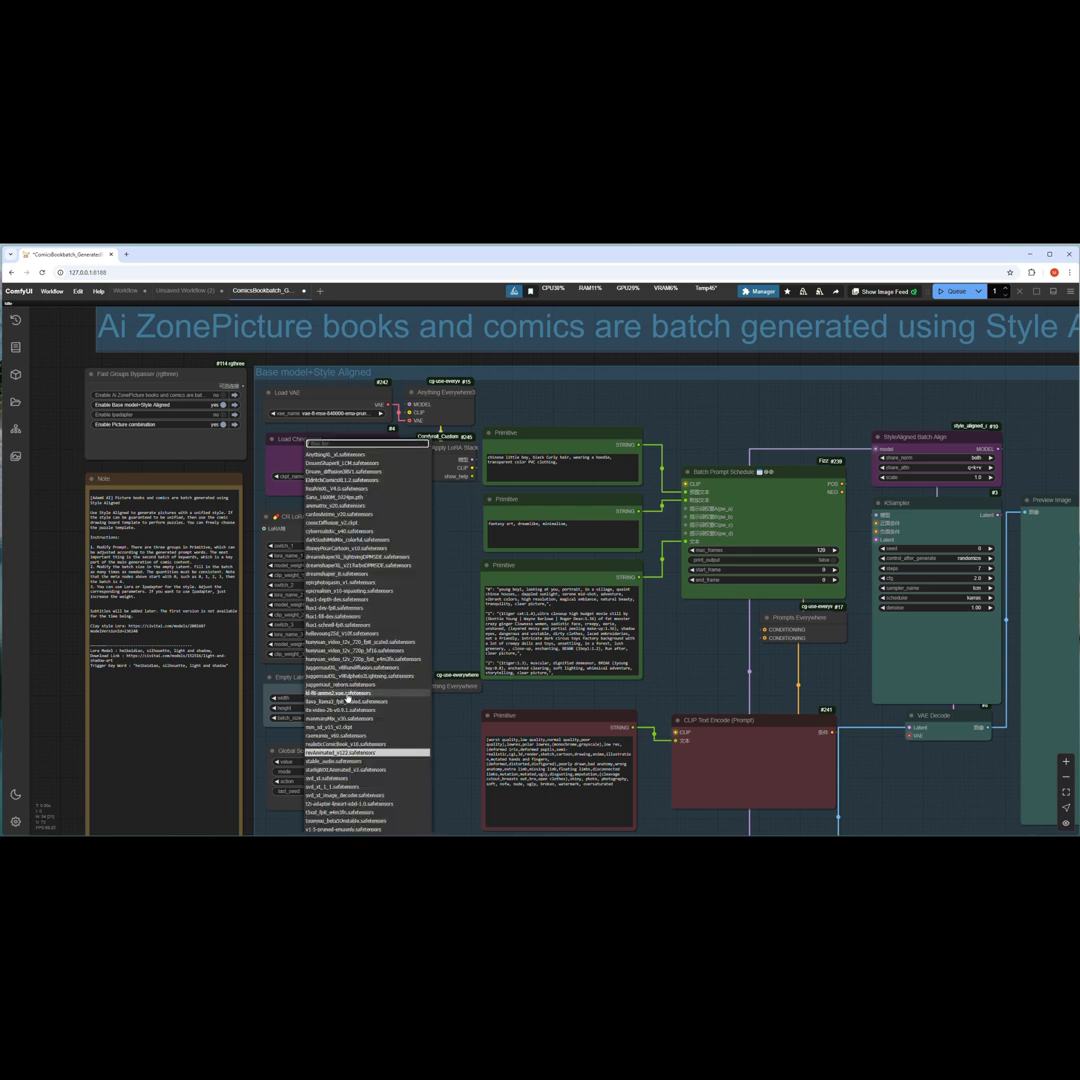
click(338, 751)
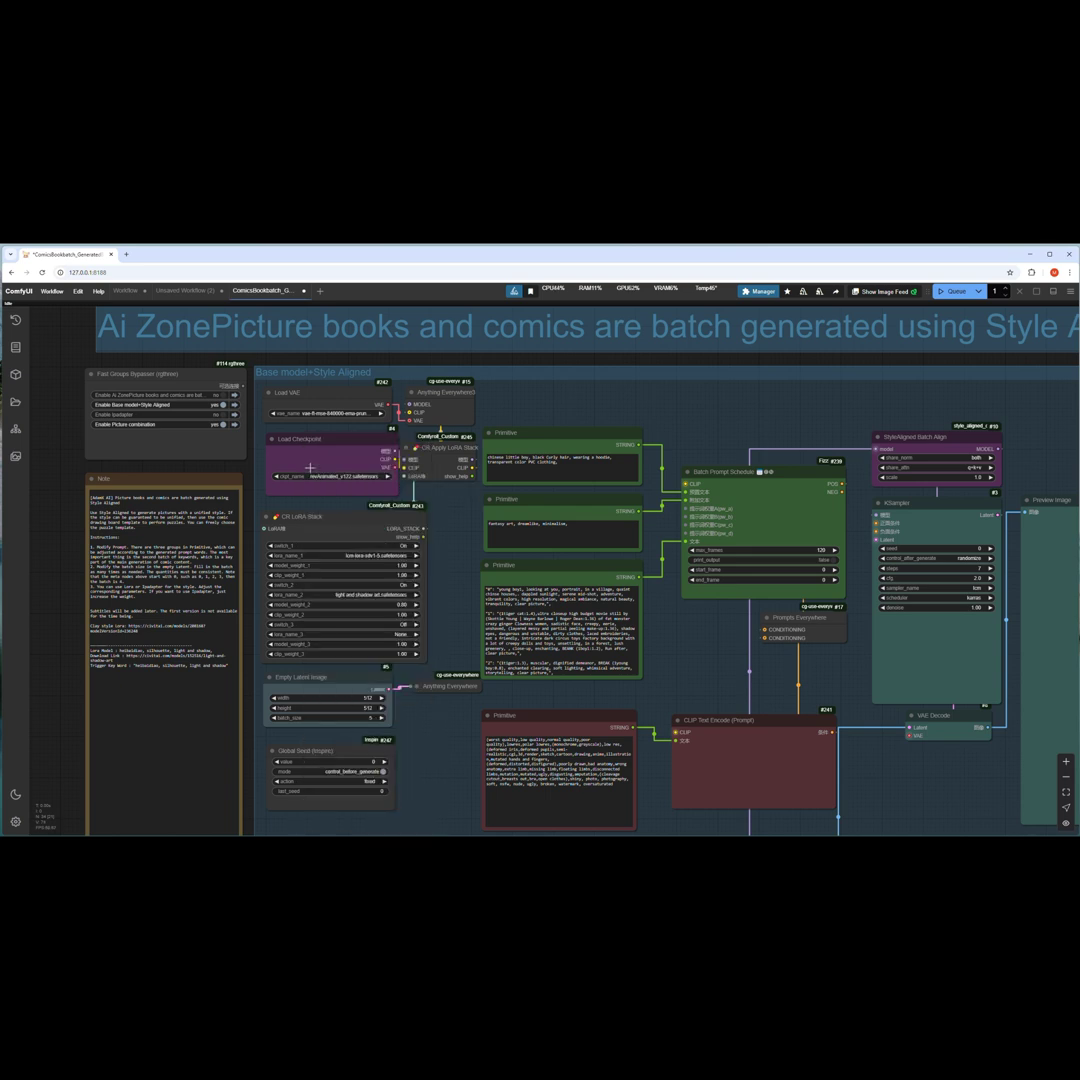
- Look at the Model Manager's list of downloadable models and its search field, and return to the manager menu
click(756, 292)
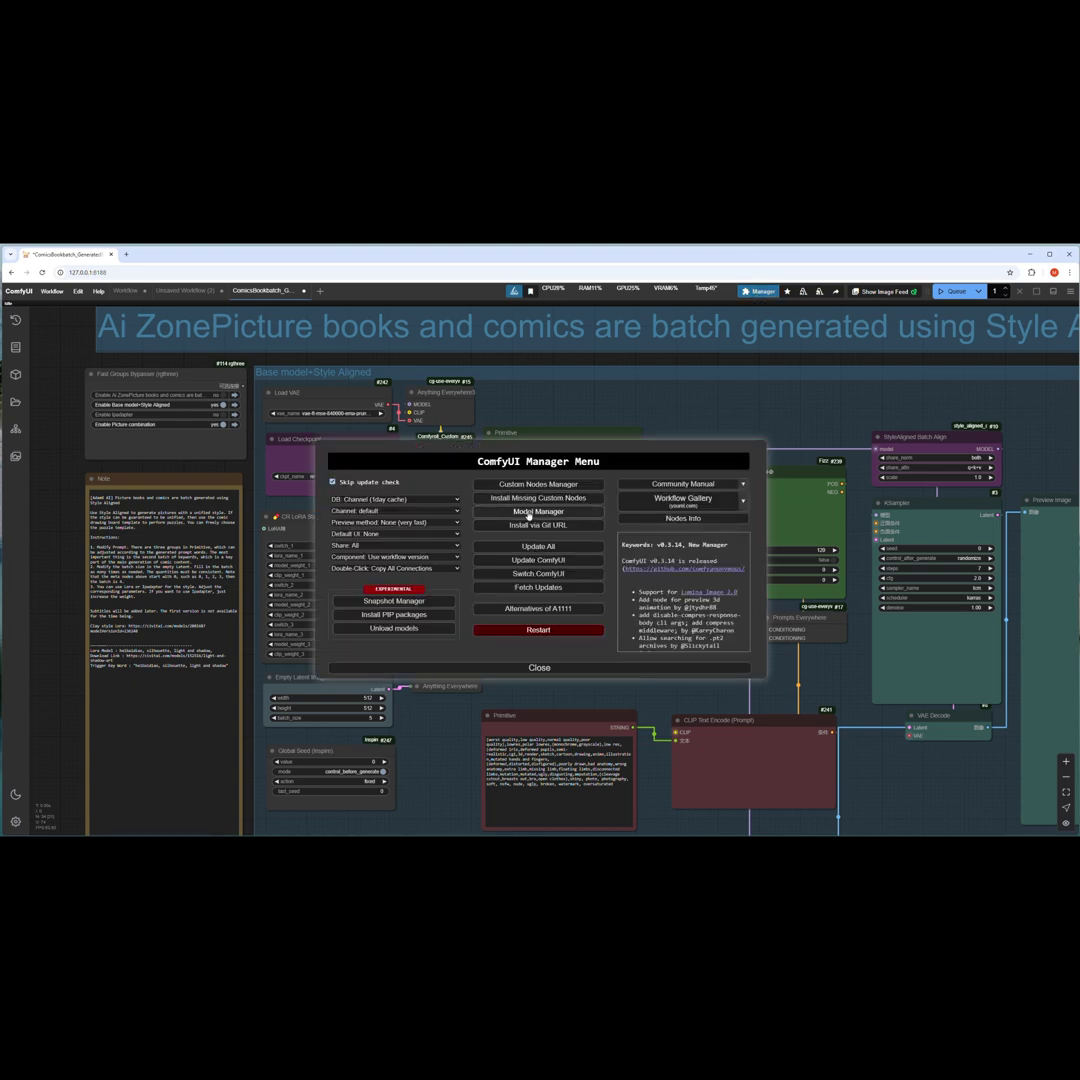
click(528, 512)
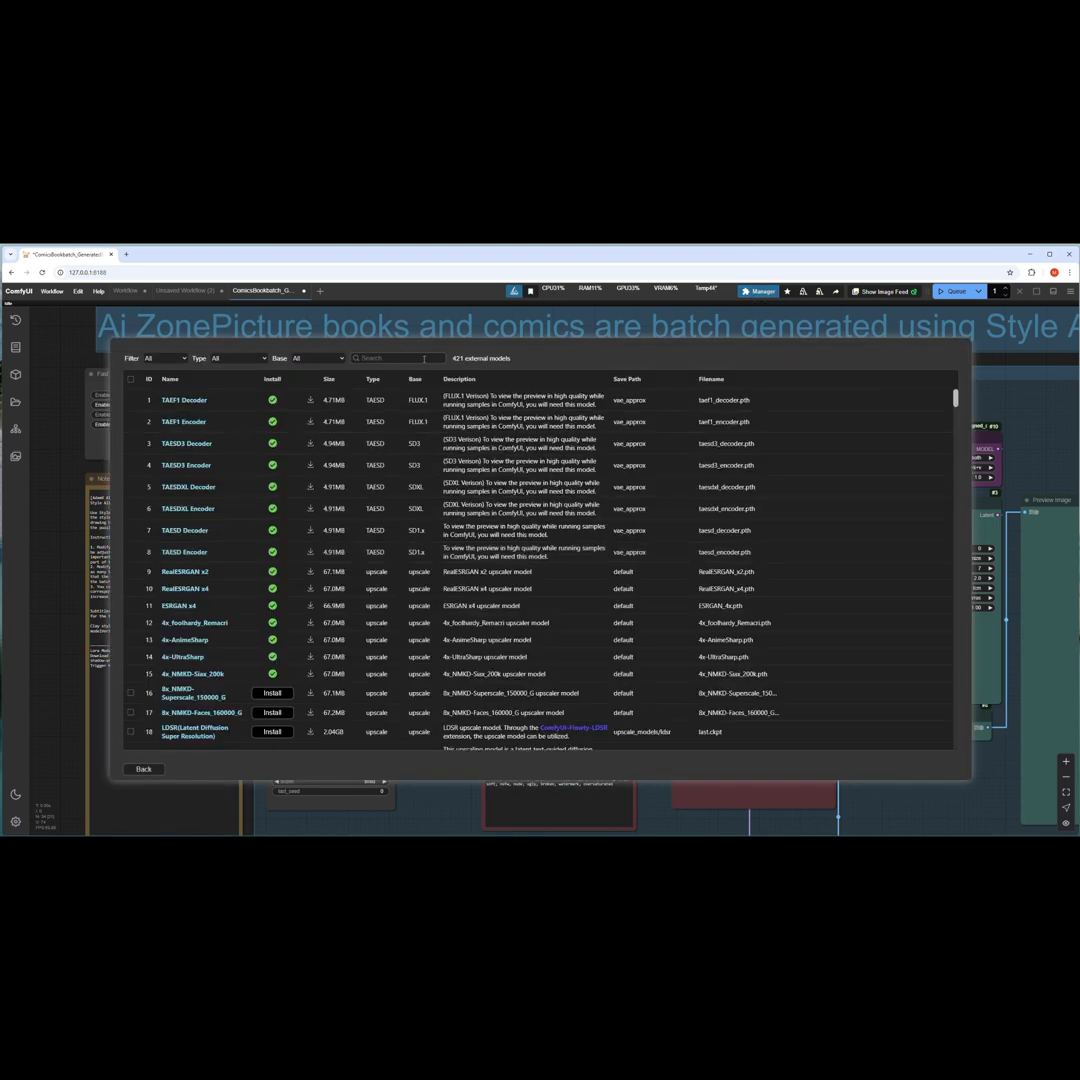
click(377, 358)
click(143, 769)
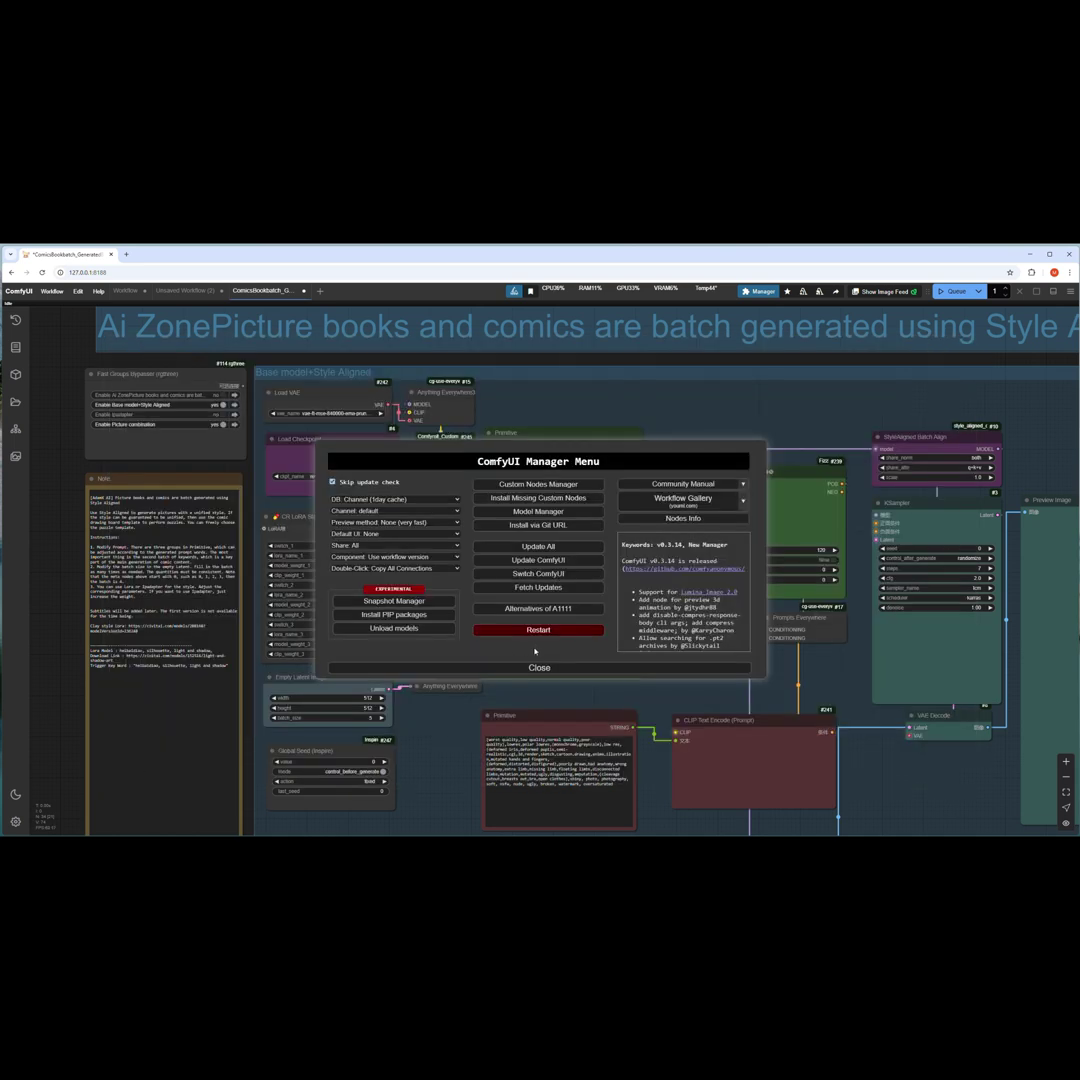
- View the Custom Nodes Manager list, check the workflow for missing custom nodes and close the manager
click(524, 488)
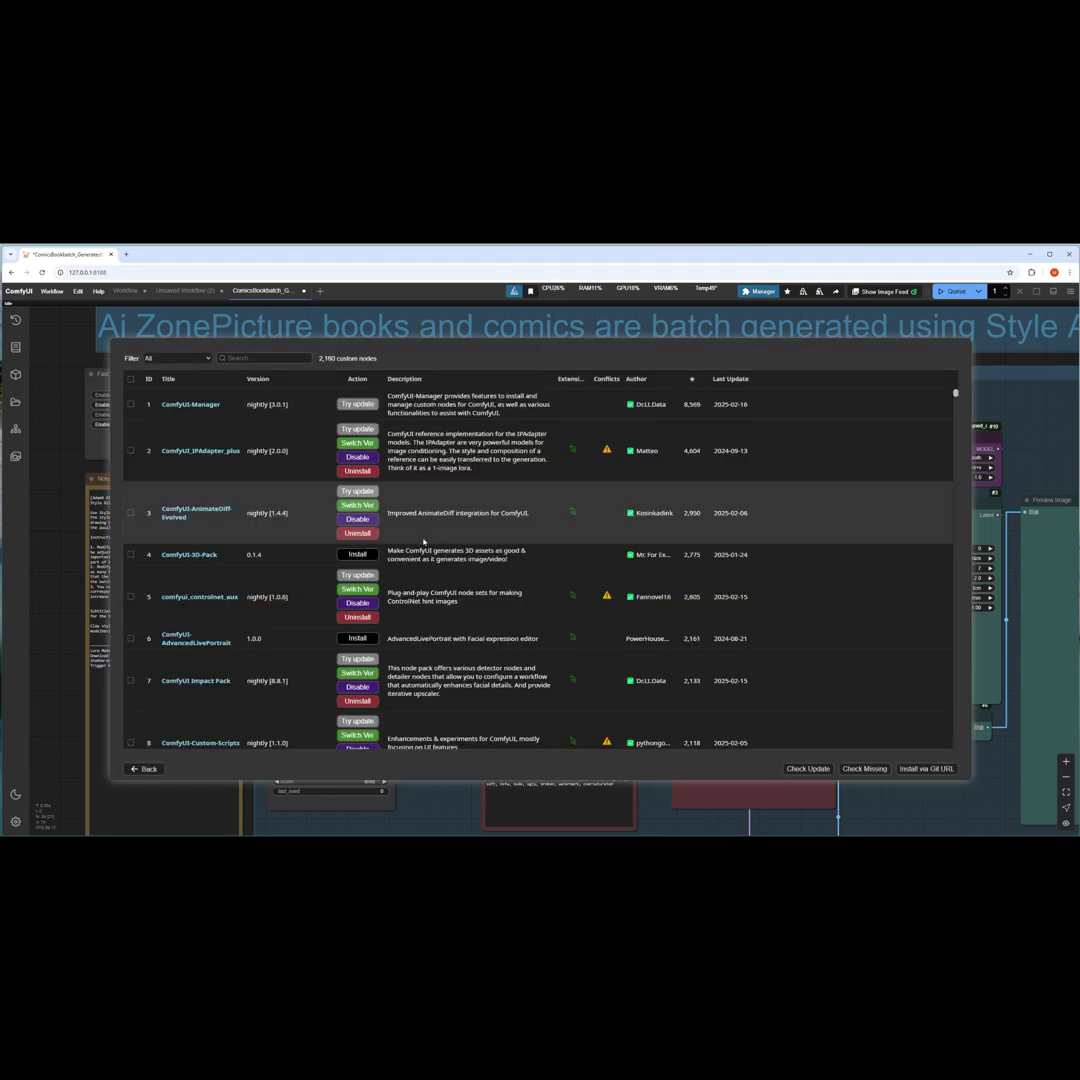
click(273, 360)
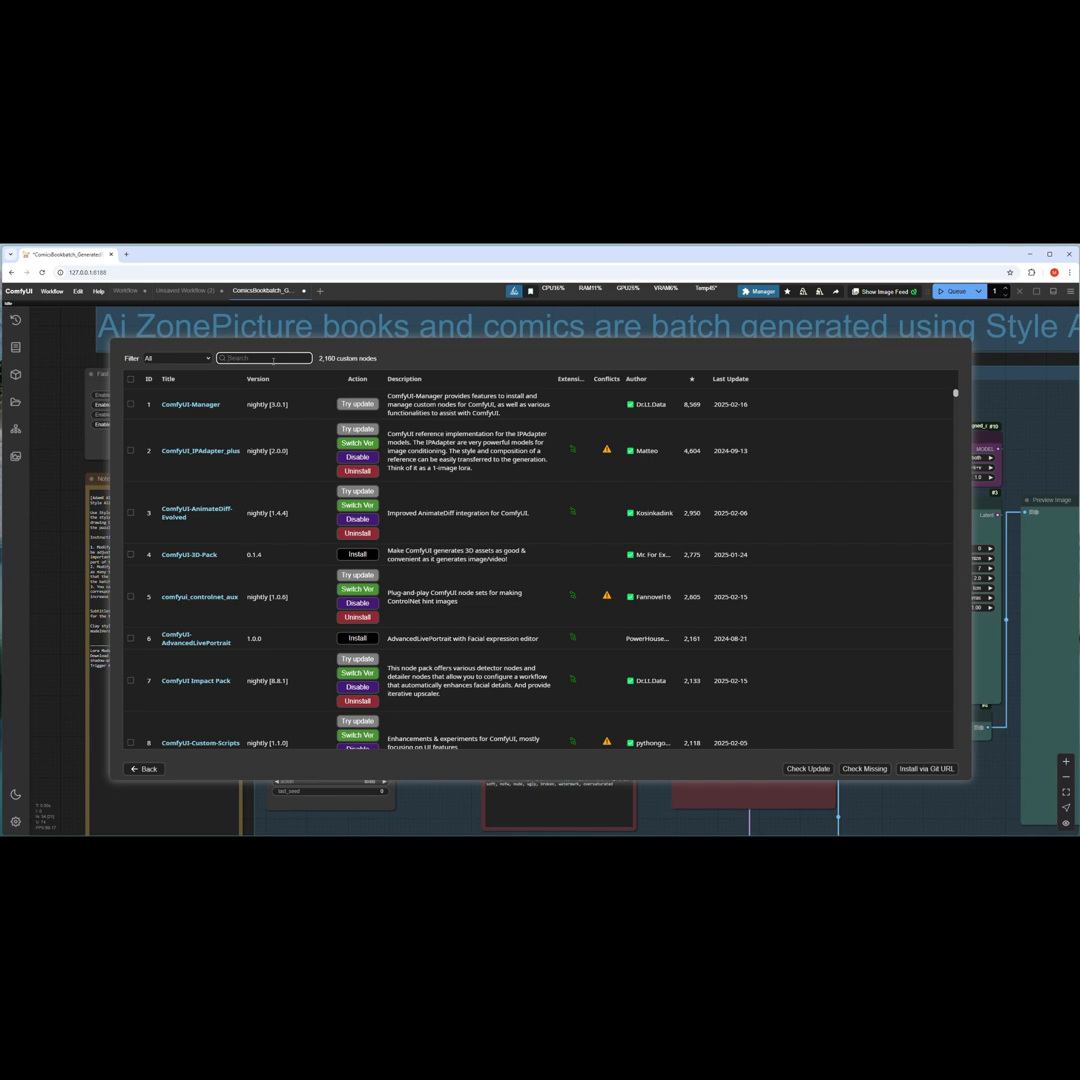
click(145, 768)
click(533, 497)
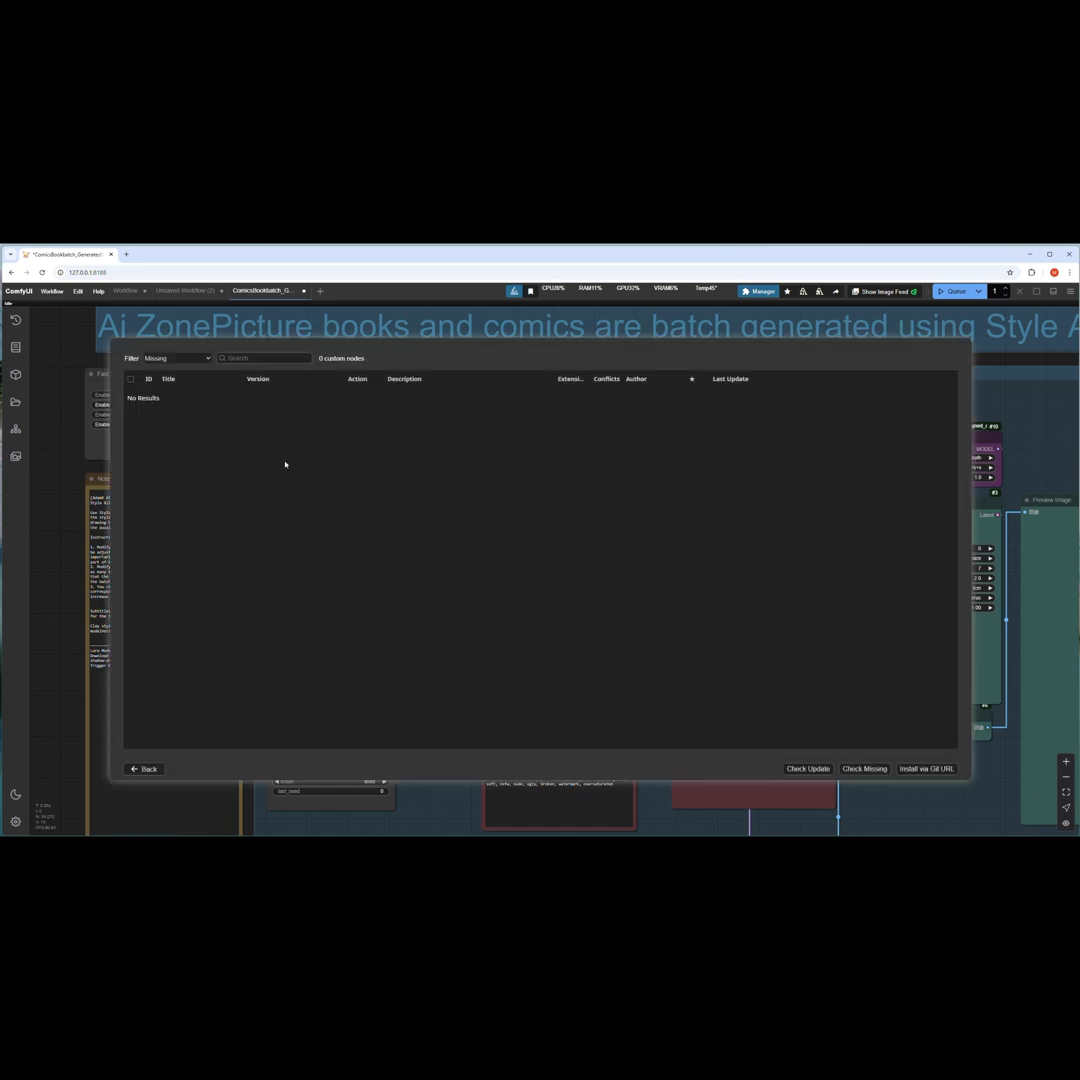
click(147, 769)
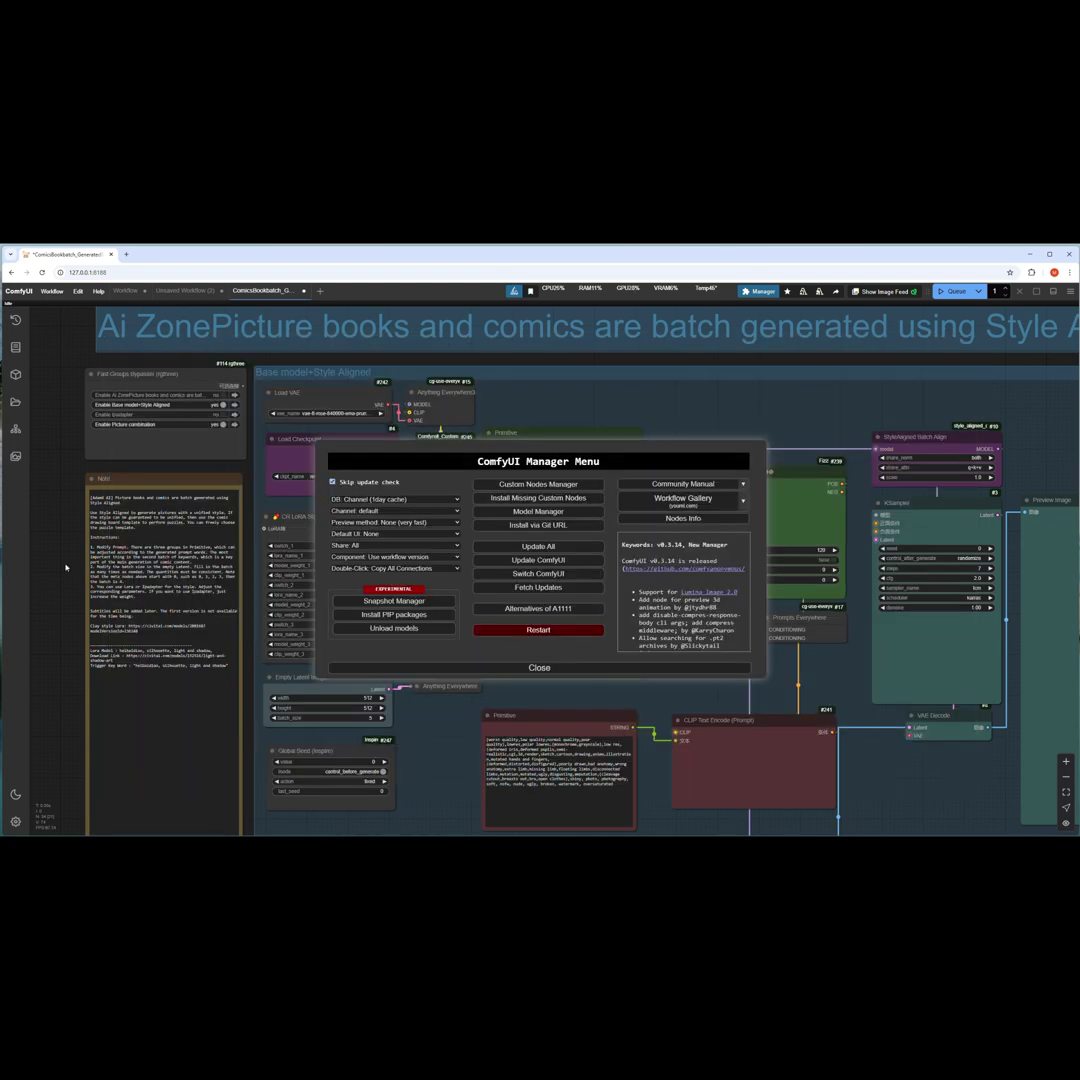
key(Escape)
- Examine the model, LoRA, latent size and prompt nodes and review the matching positive and negative prompts in Notepad
scroll(258, 406, up, 2)
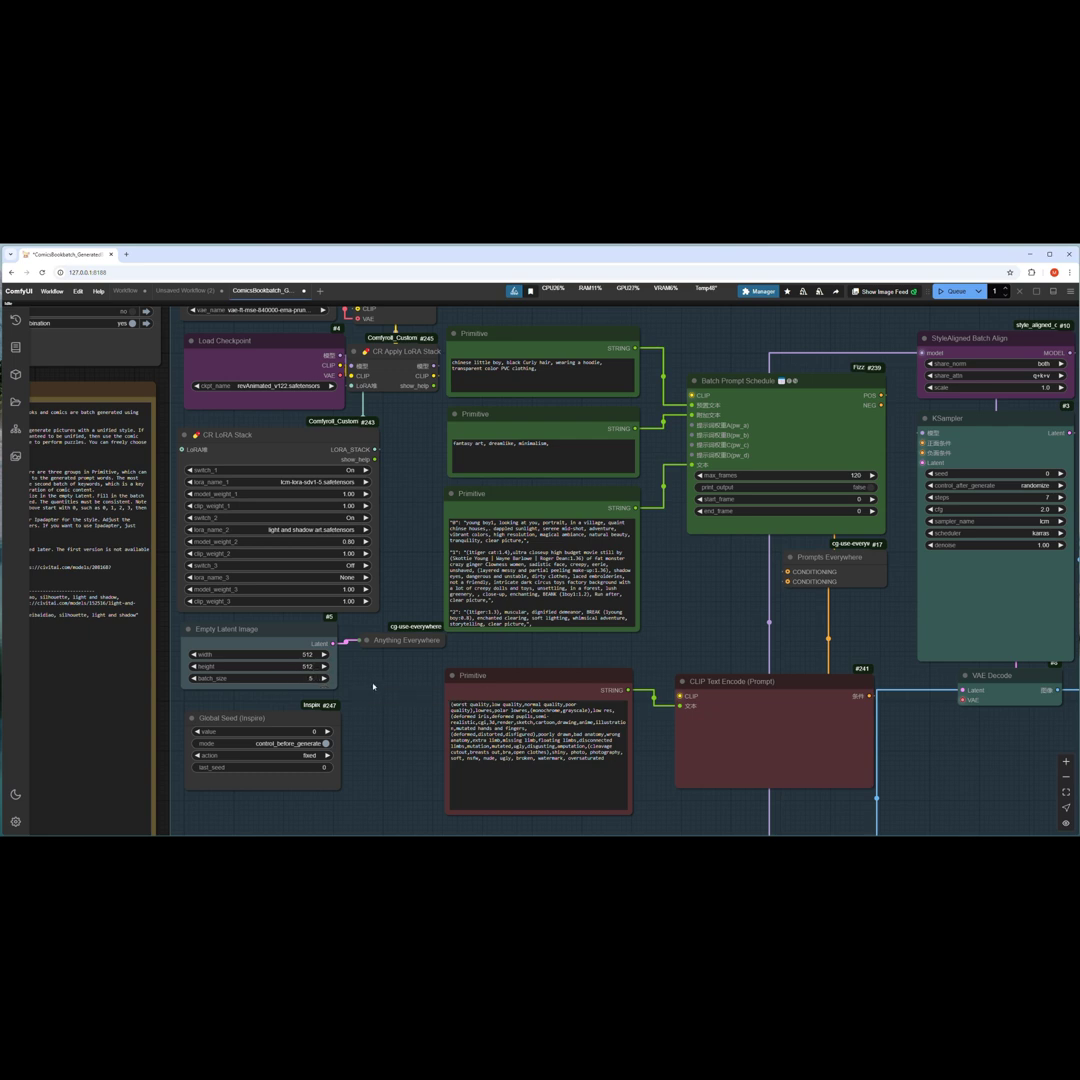
scroll(373, 686, down, 5)
scroll(350, 675, up, 1)
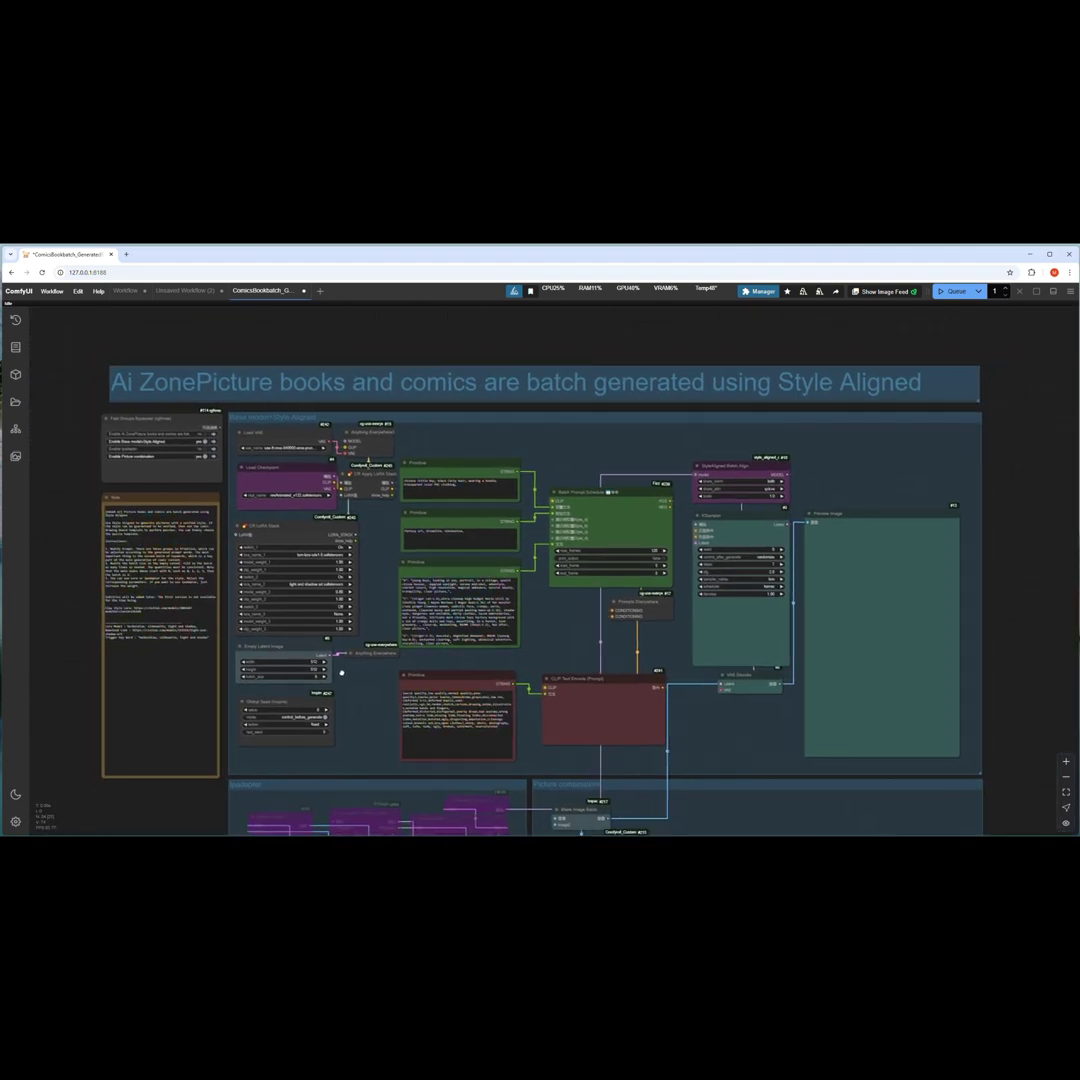
drag(350, 675, 259, 665)
scroll(286, 518, up, 3)
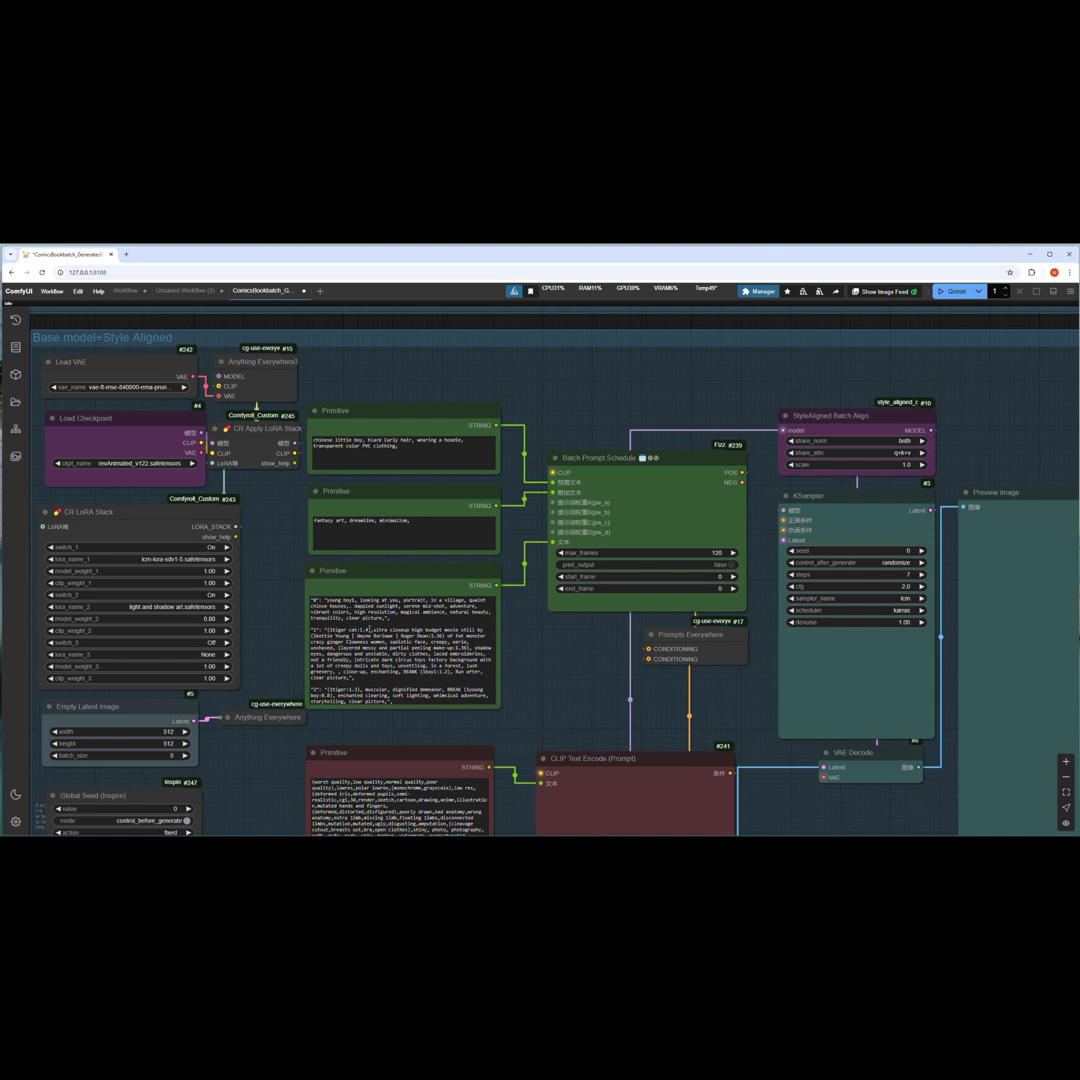
scroll(369, 630, down, 3)
scroll(369, 630, up, 3)
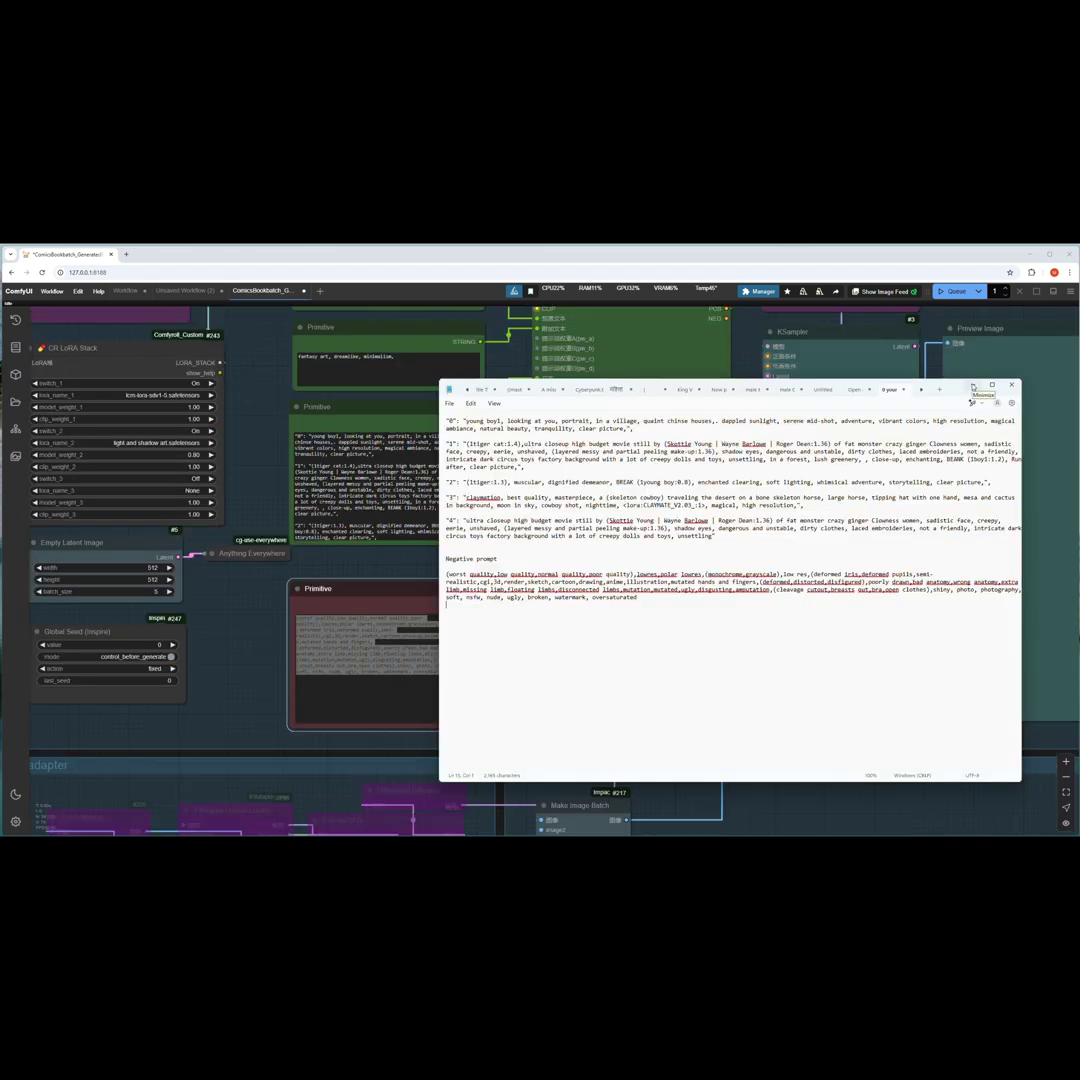
drag(1021, 451, 1048, 456)
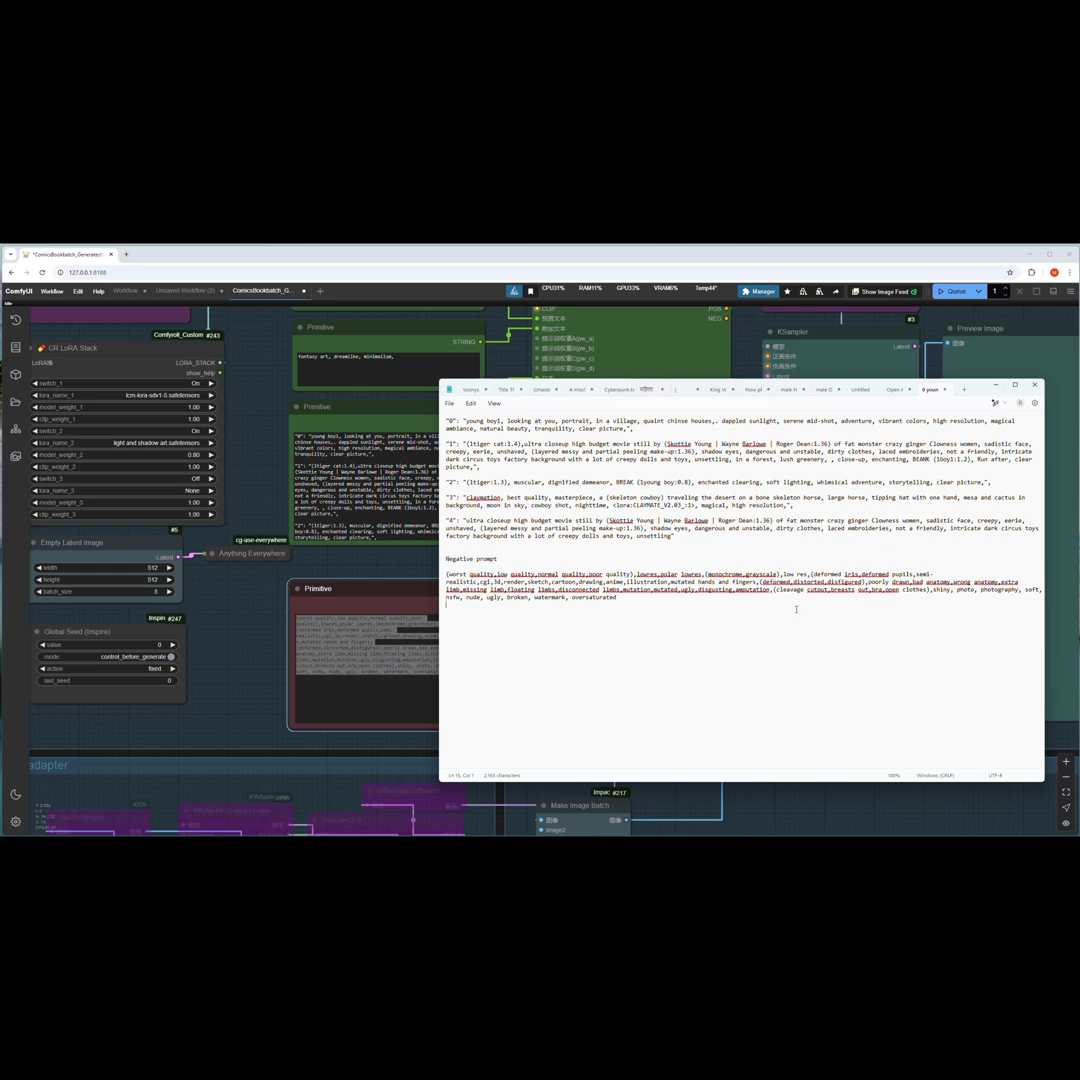
click(840, 327)
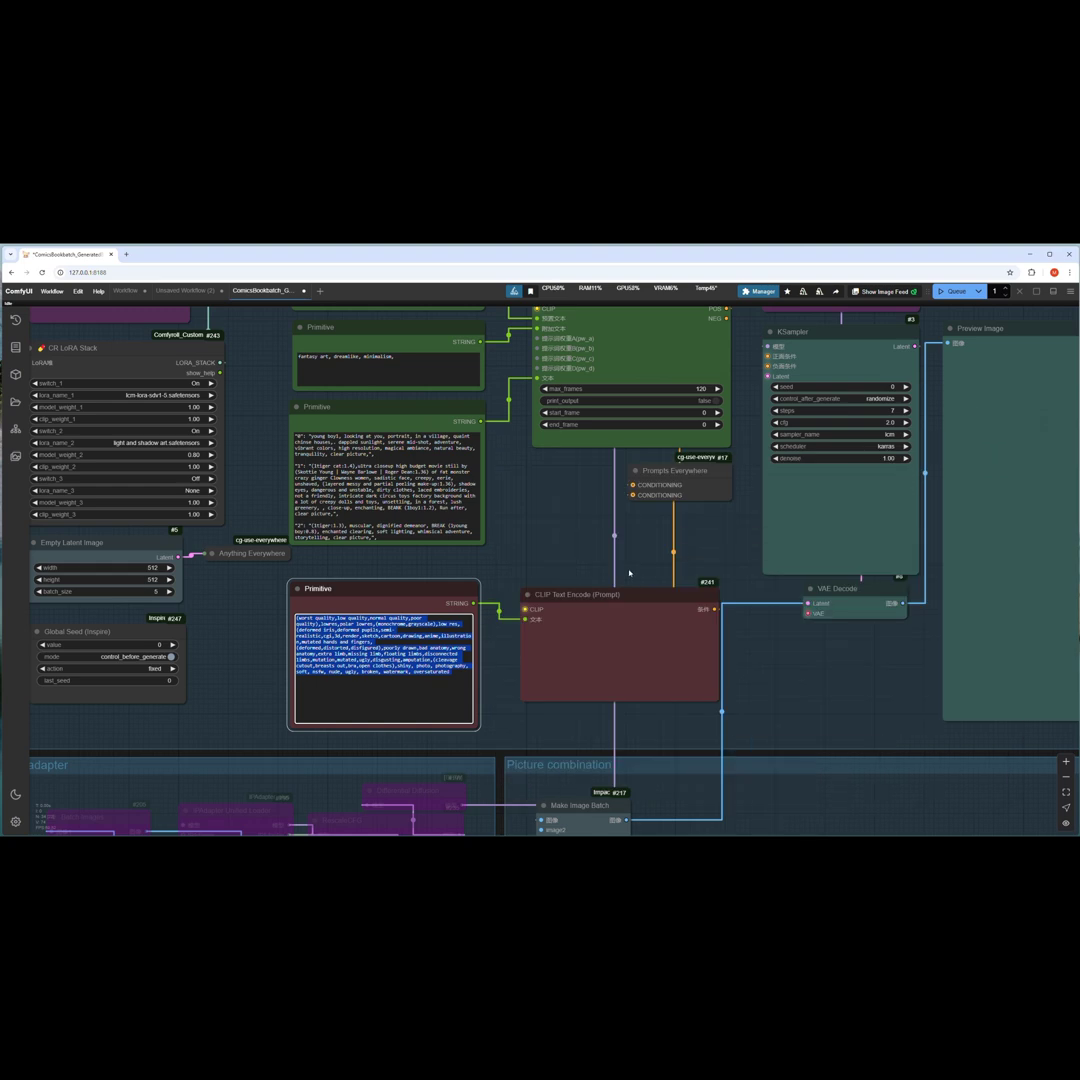
click(549, 556)
- Replace the author name after "Episode 01 By" in the CR Page Layout node's footer text
scroll(565, 553, down, 4)
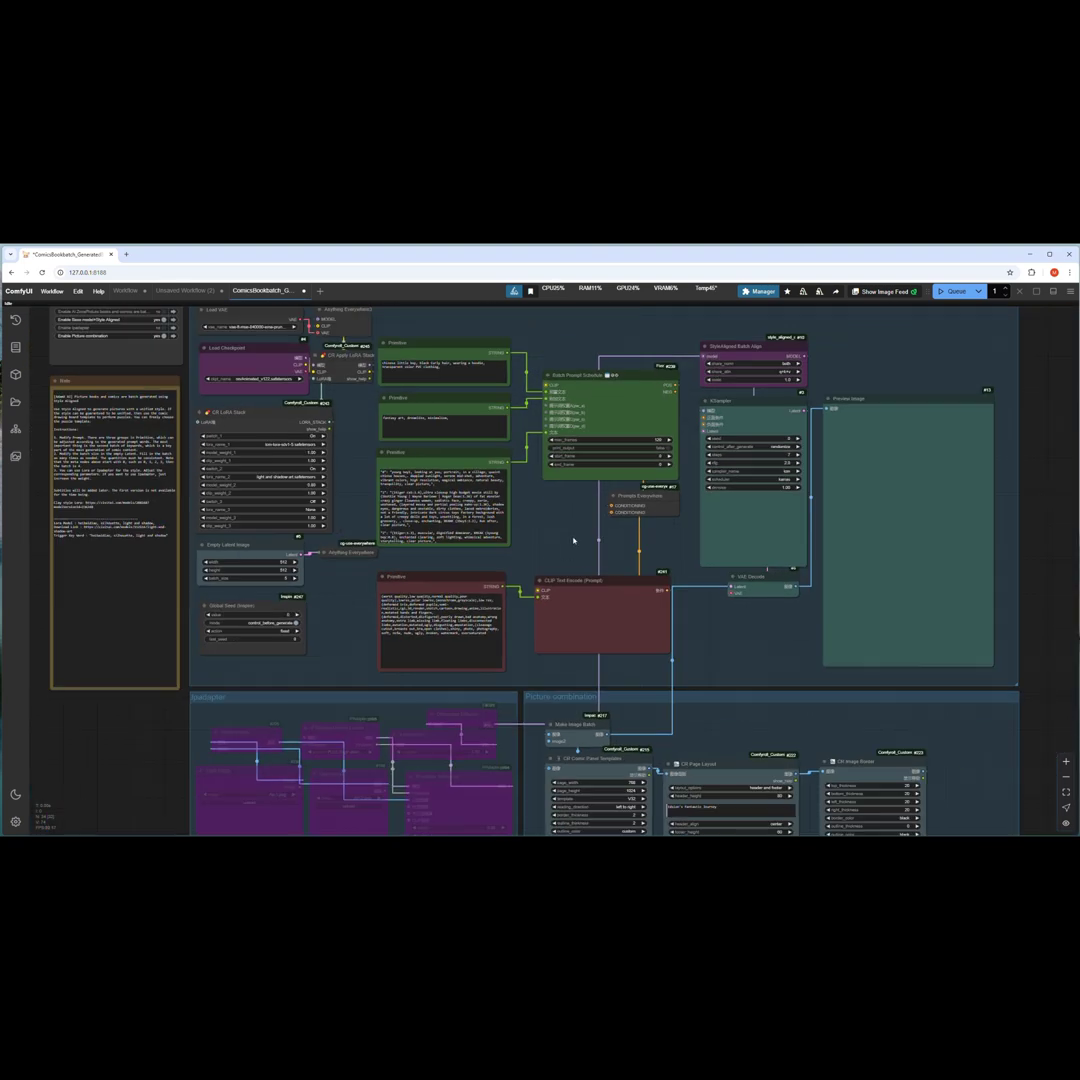
scroll(463, 553, up, 5)
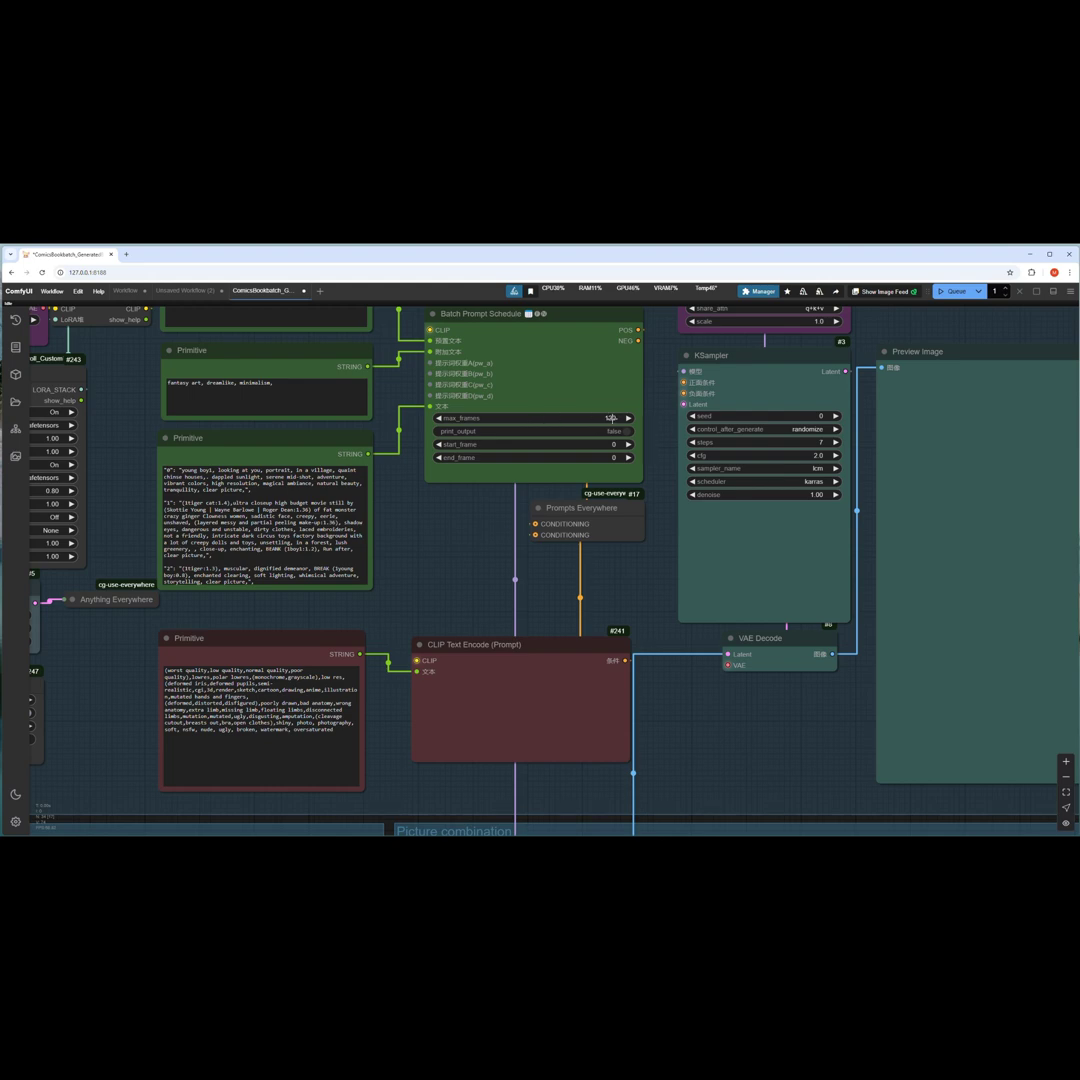
scroll(657, 521, down, 5)
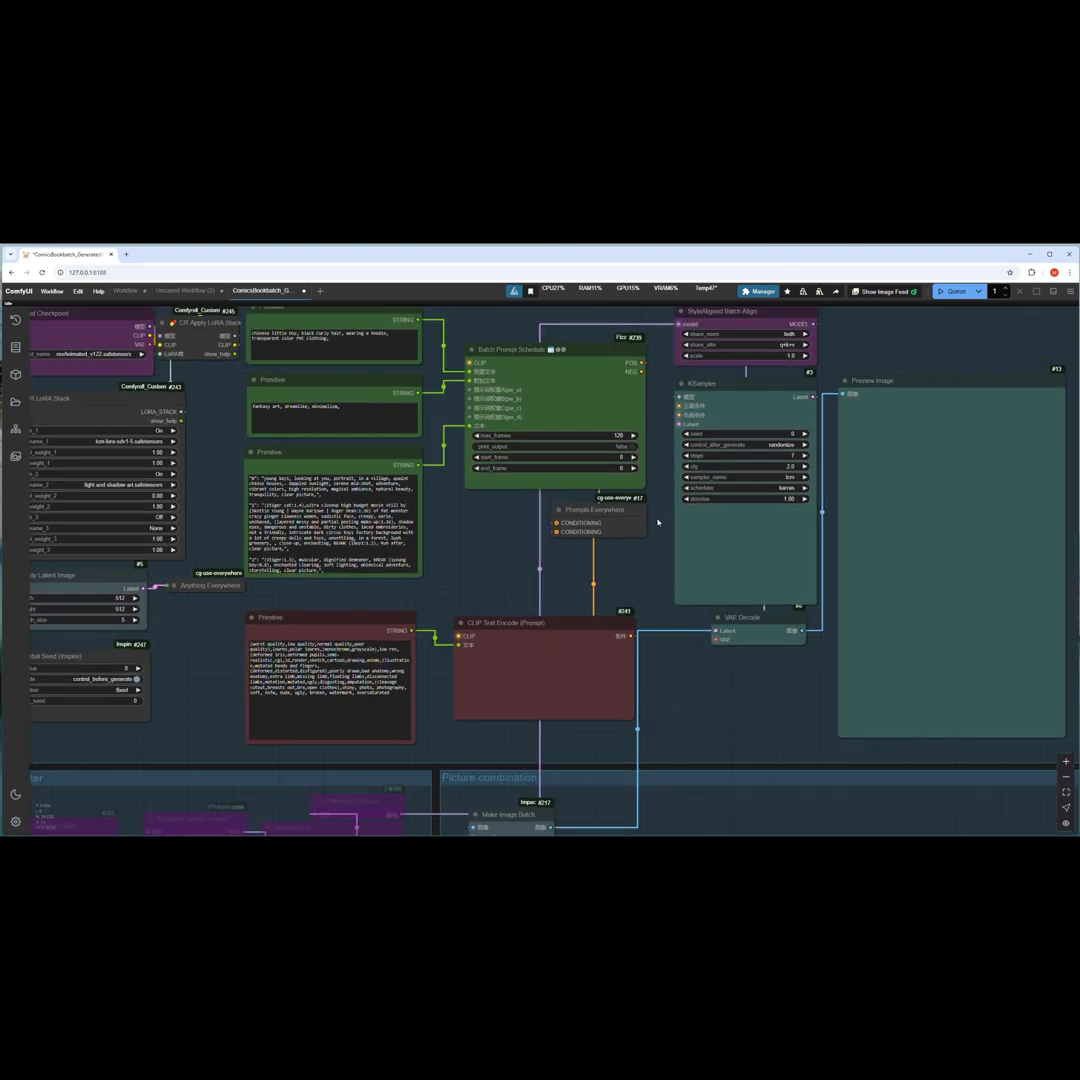
scroll(815, 393, up, 5)
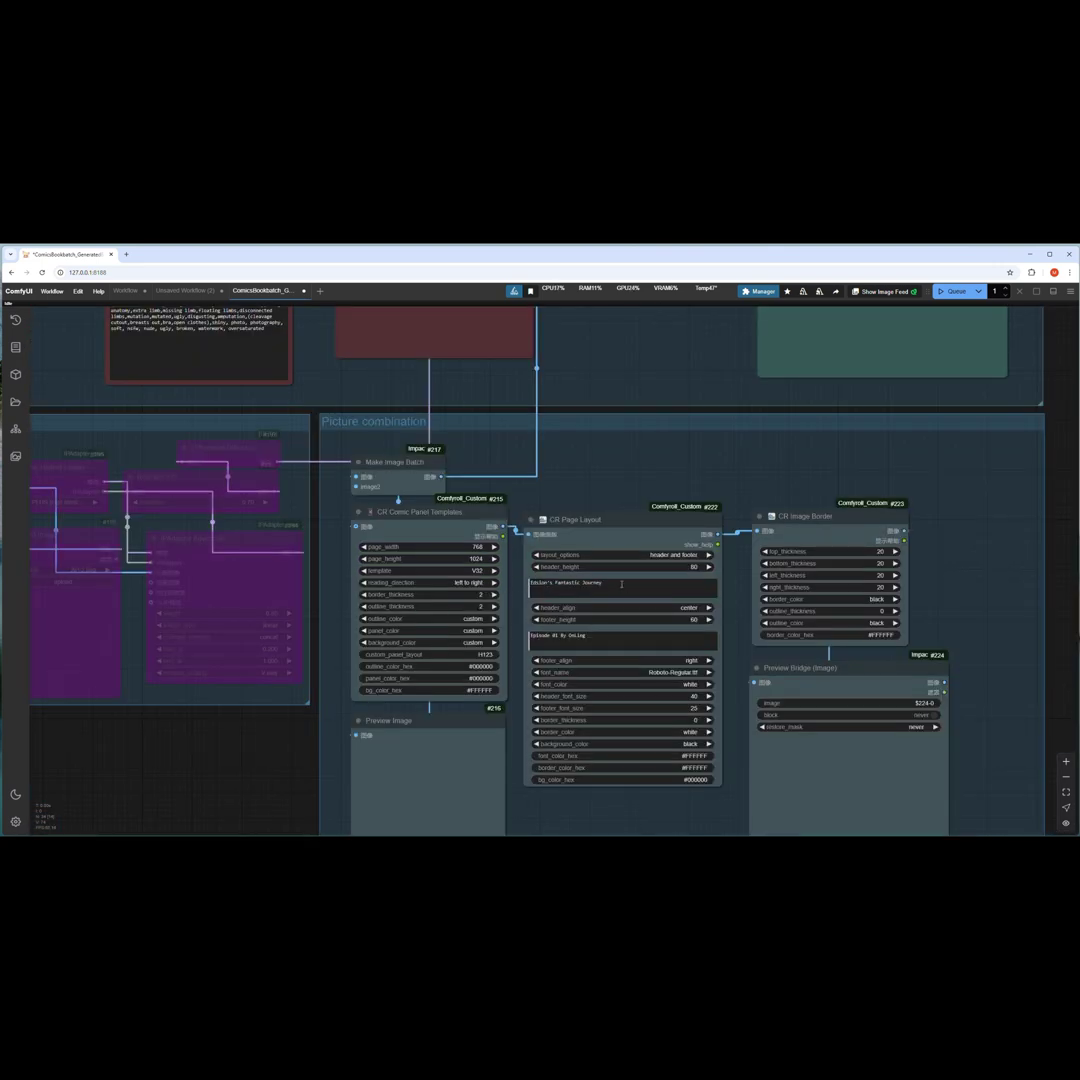
click(621, 584)
key(ctrl+a)
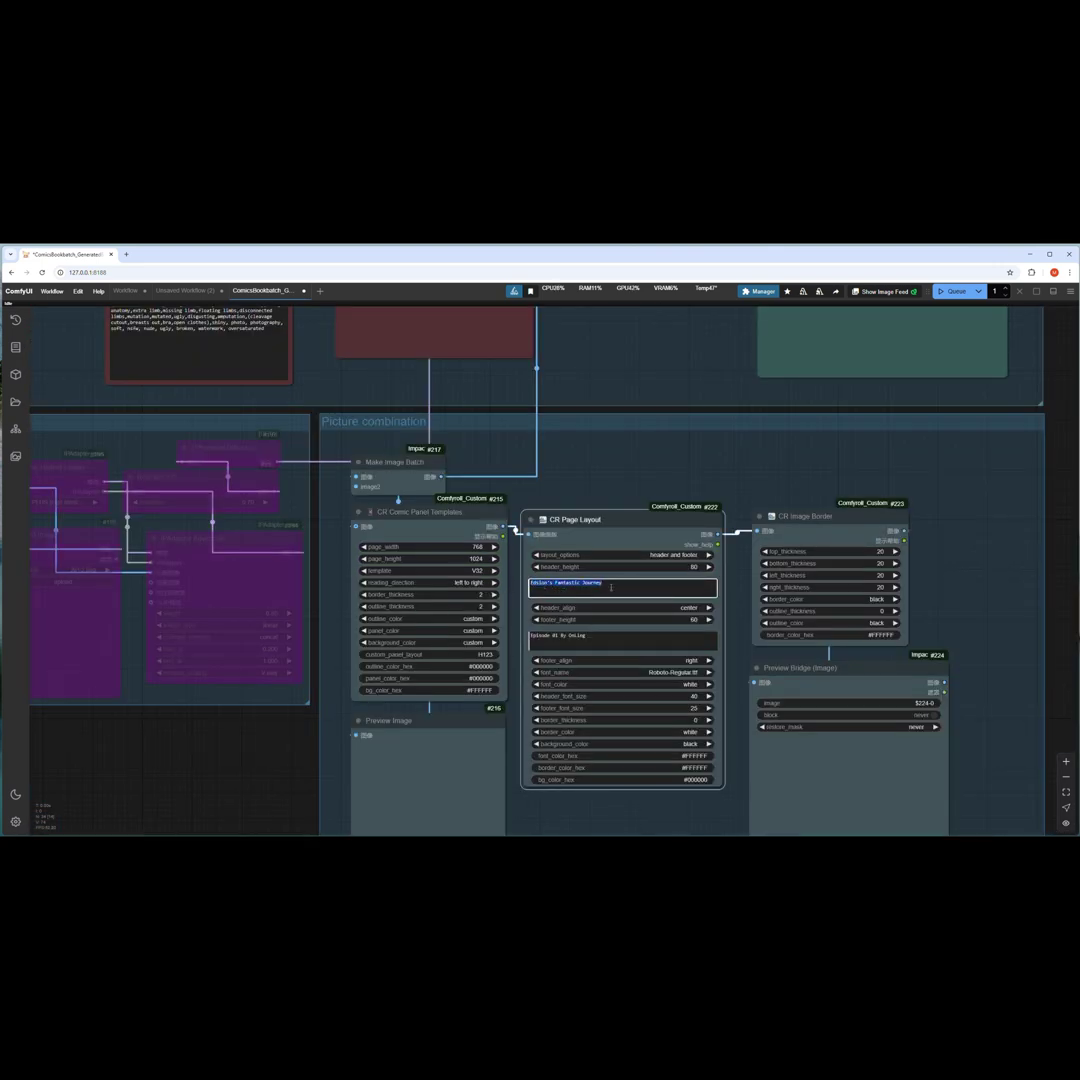
click(611, 596)
click(601, 637)
drag(569, 638, 606, 636)
key(BackSpace)
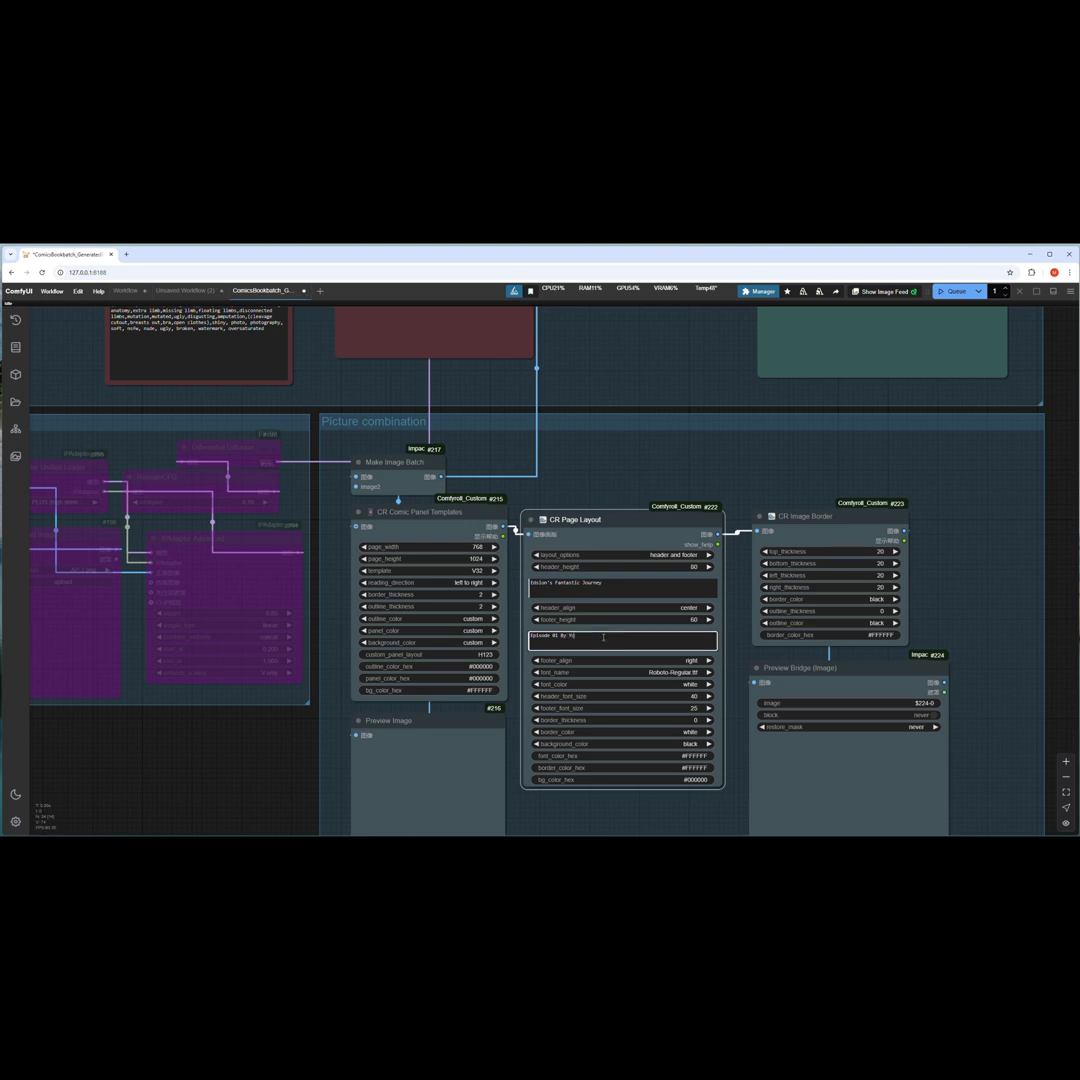
text(Yourname)
key(BackSpace)
key(BackSpace)
key(BackSpace)
text(Adm)
- Queue the comic book workflow, check its progress in the command window and return to the node graph
scroll(605, 463, down, 5)
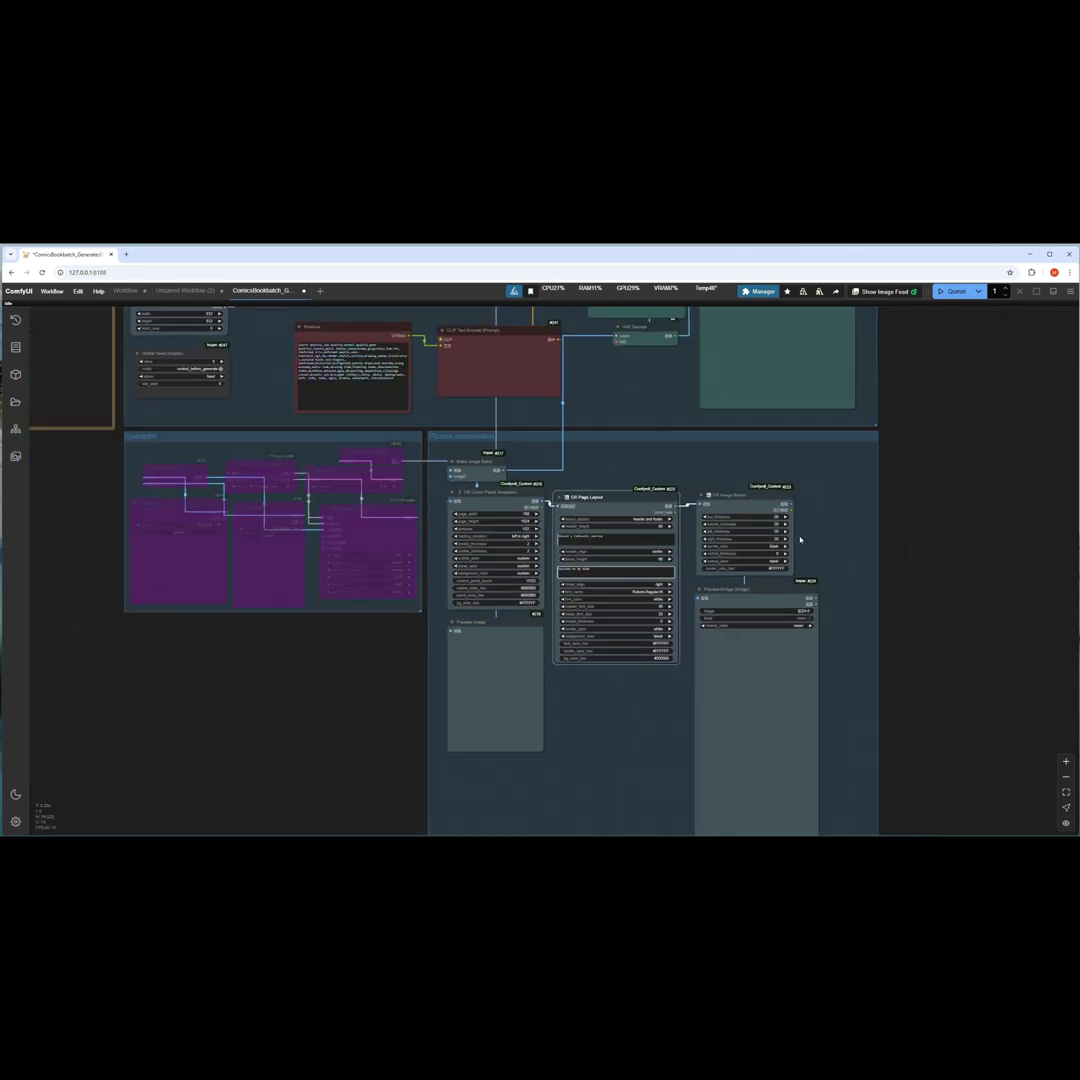
scroll(820, 540, up, 5)
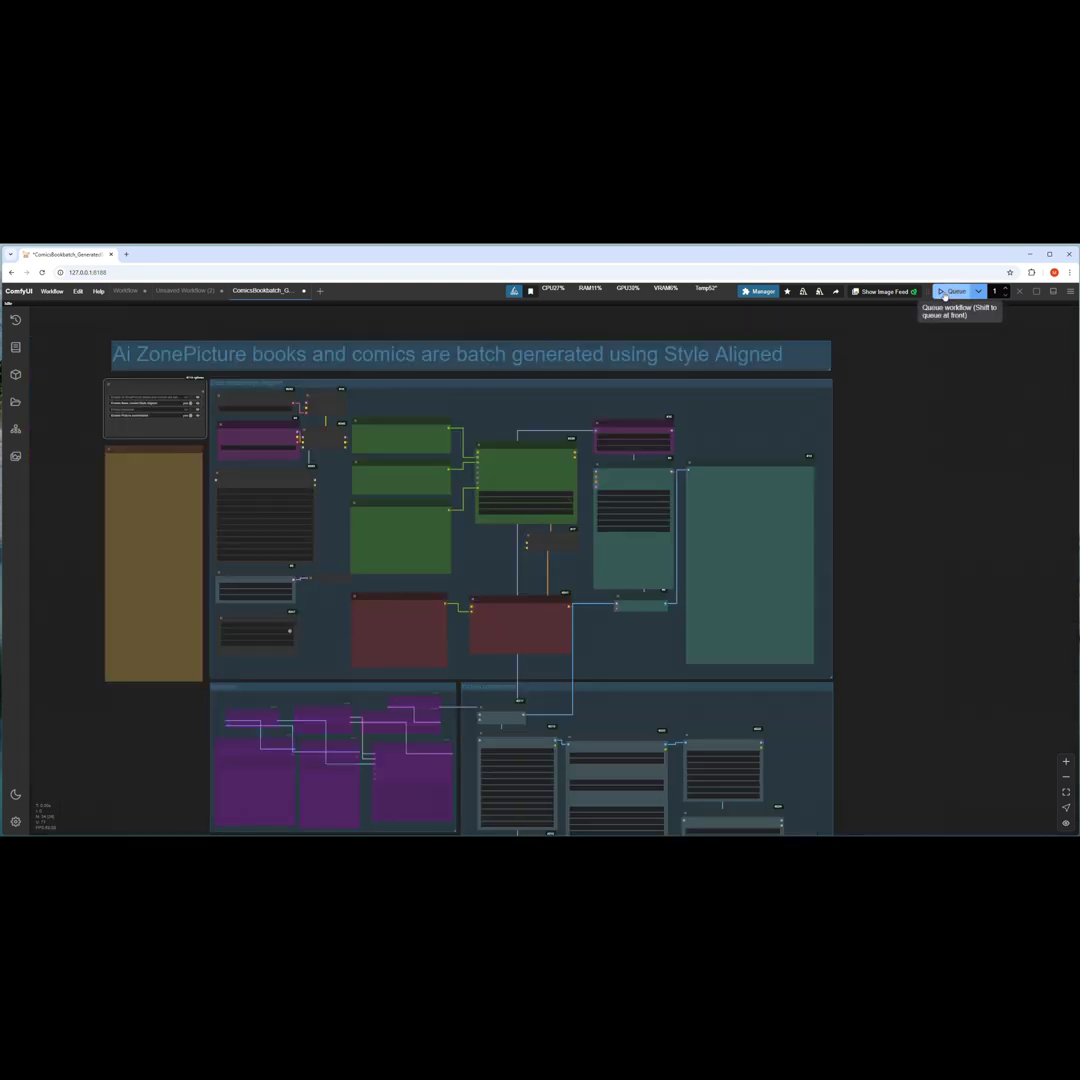
click(945, 293)
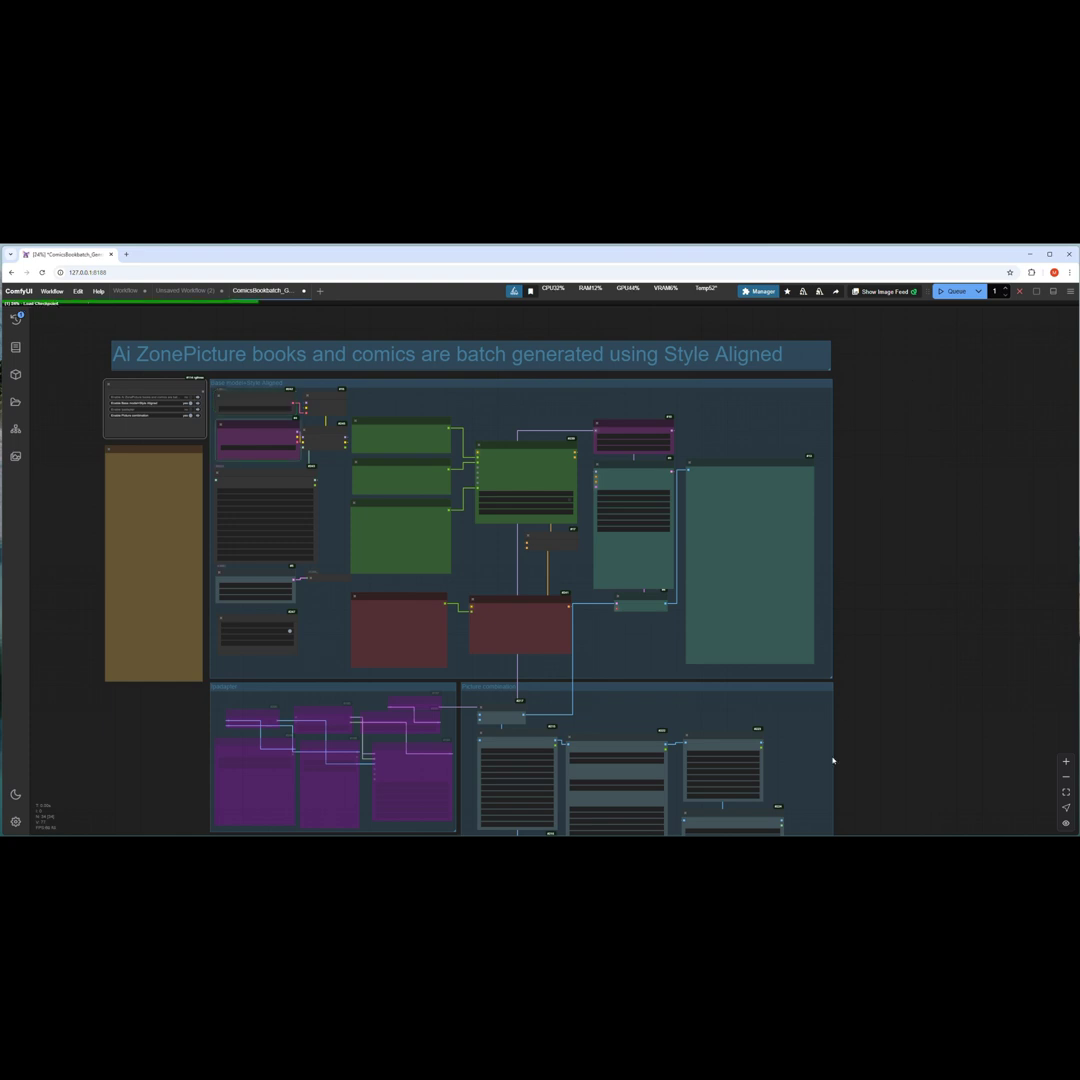
click(778, 844)
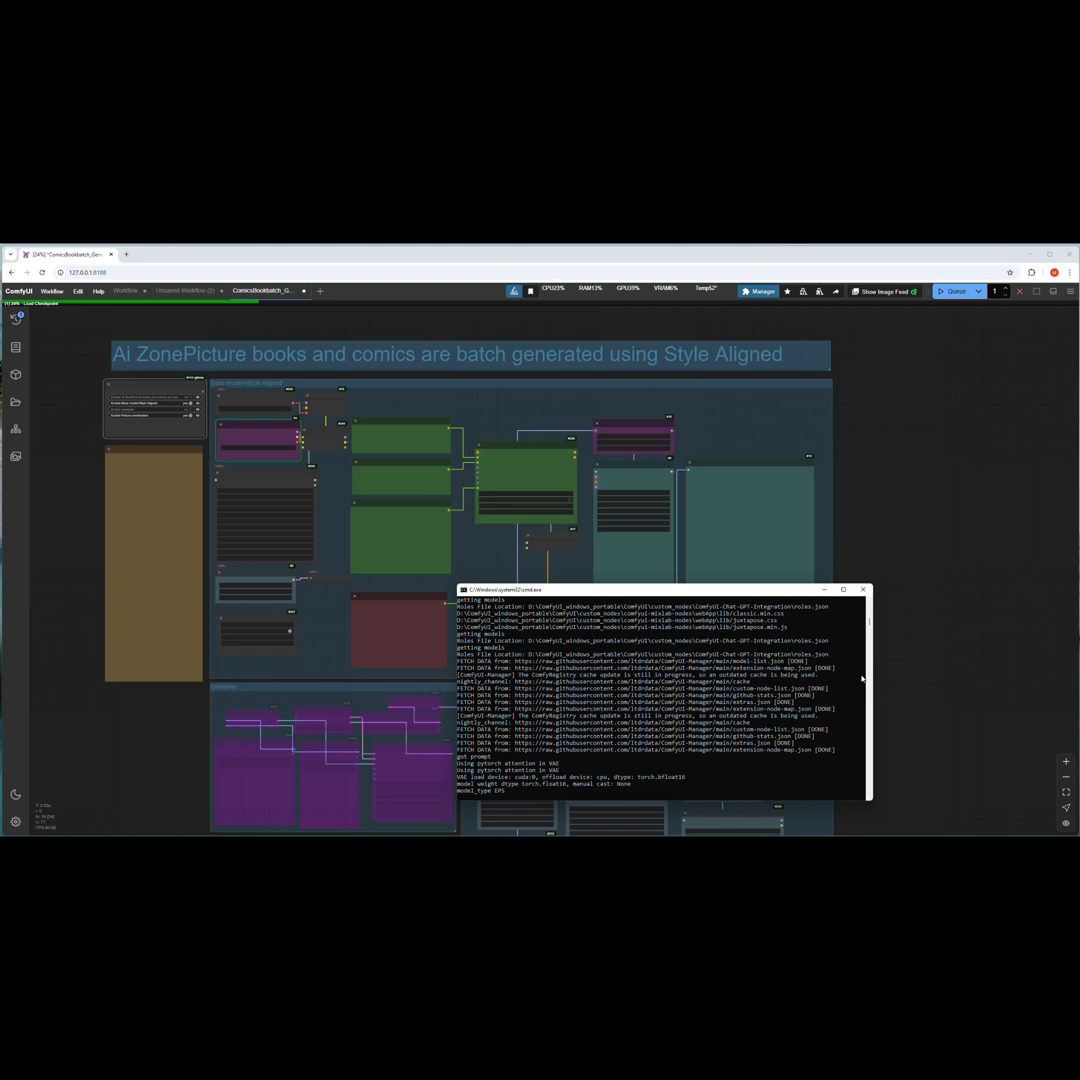
scroll(182, 634, up, 1)
click(59, 376)
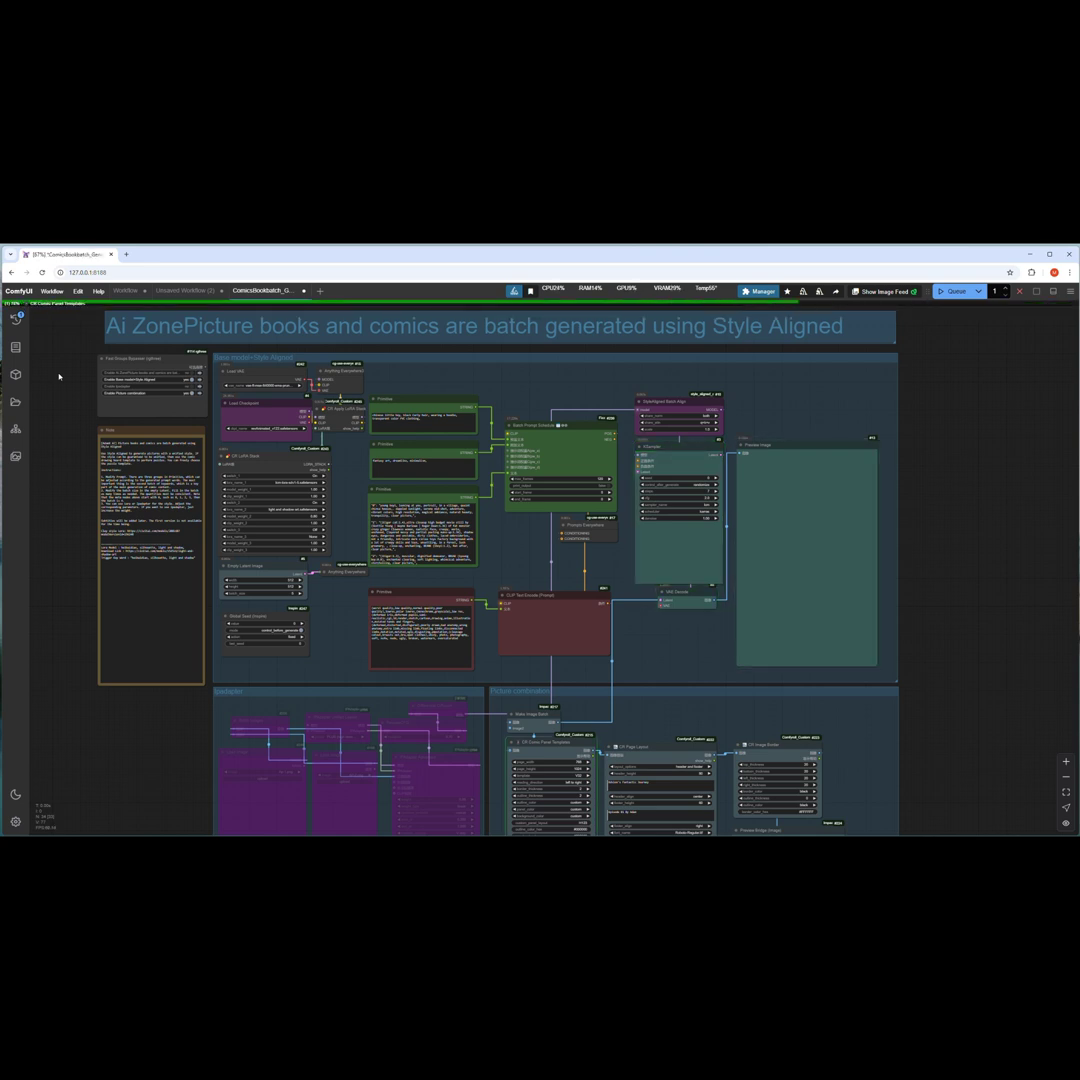
drag(810, 356, 780, 362)
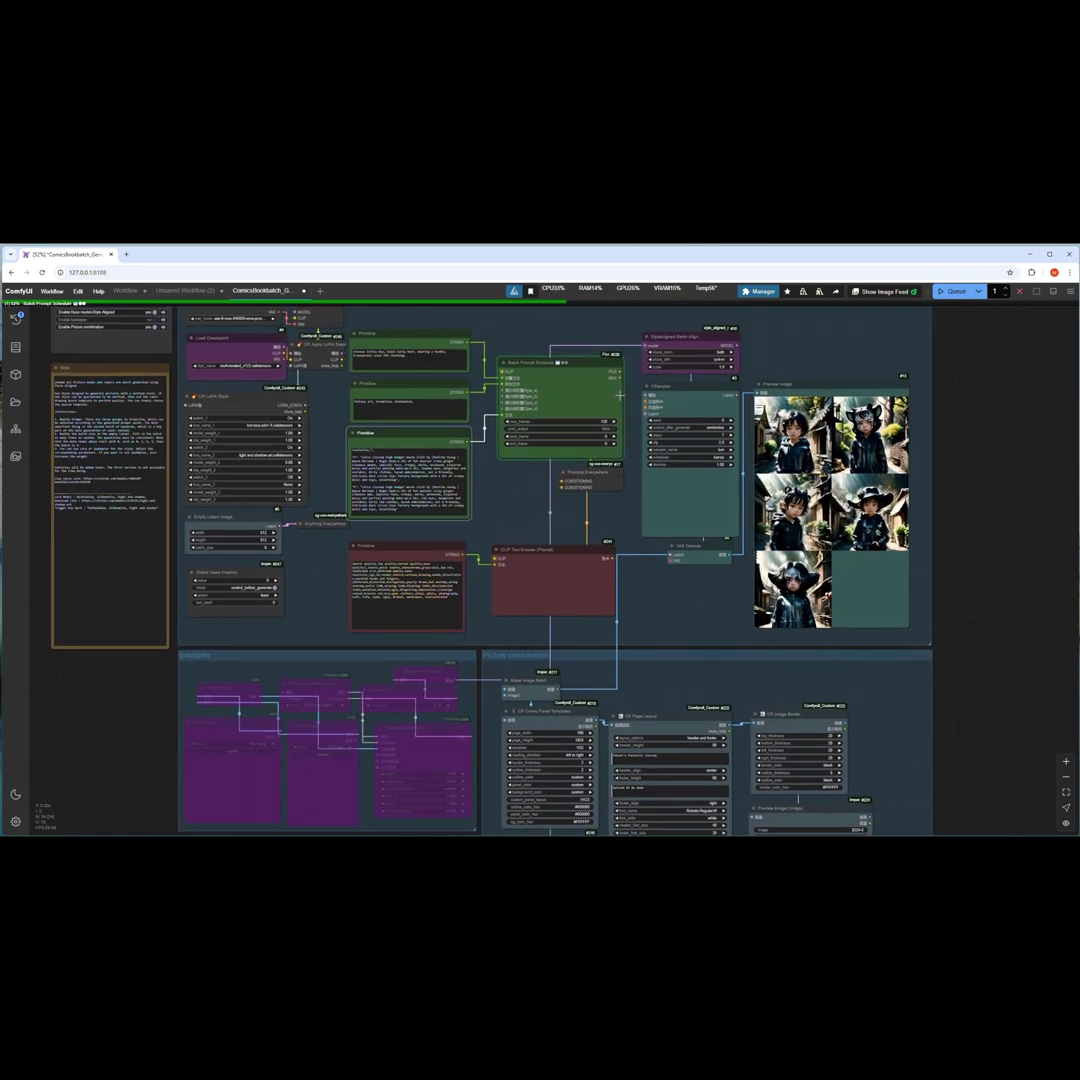